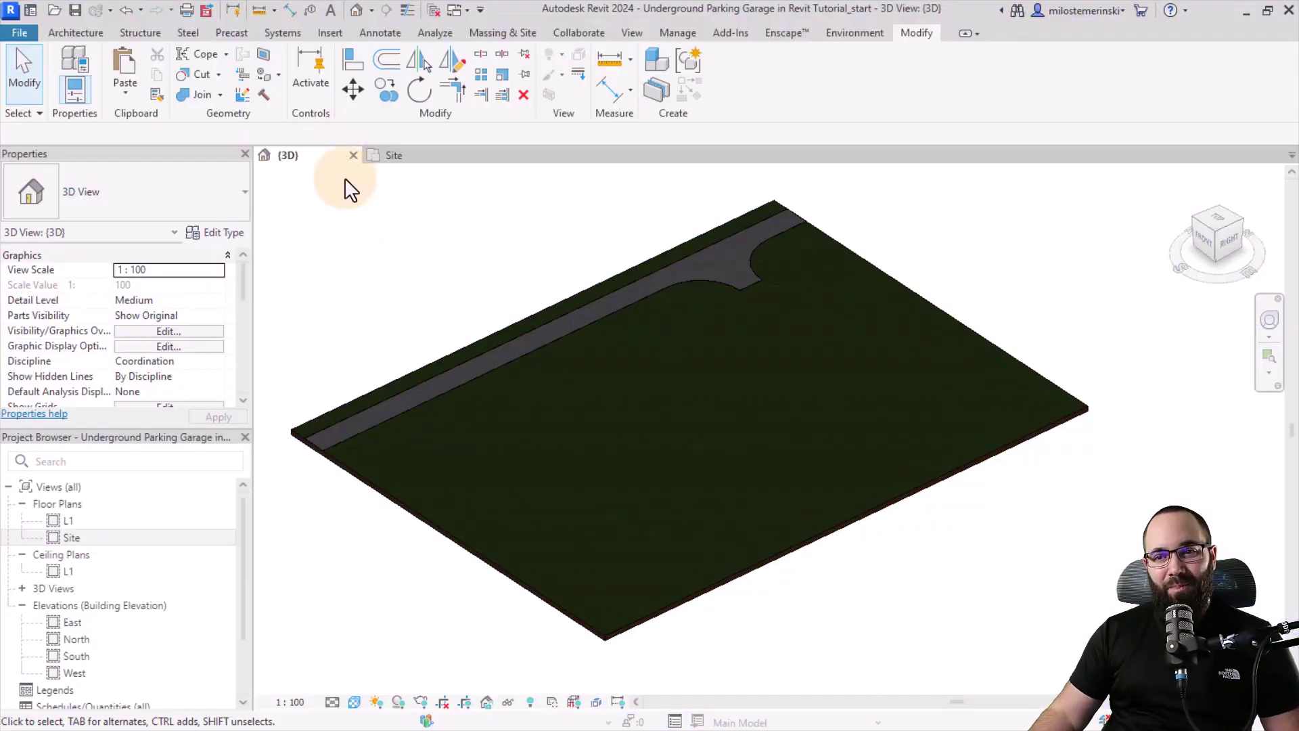
- Examine the site model in 3D and the driveway and garage outline in the Site floor plan
{"action": "middle_click_drag", "start_coordinate": [450, 322], "coordinate": [514, 359], "text": "shift"}
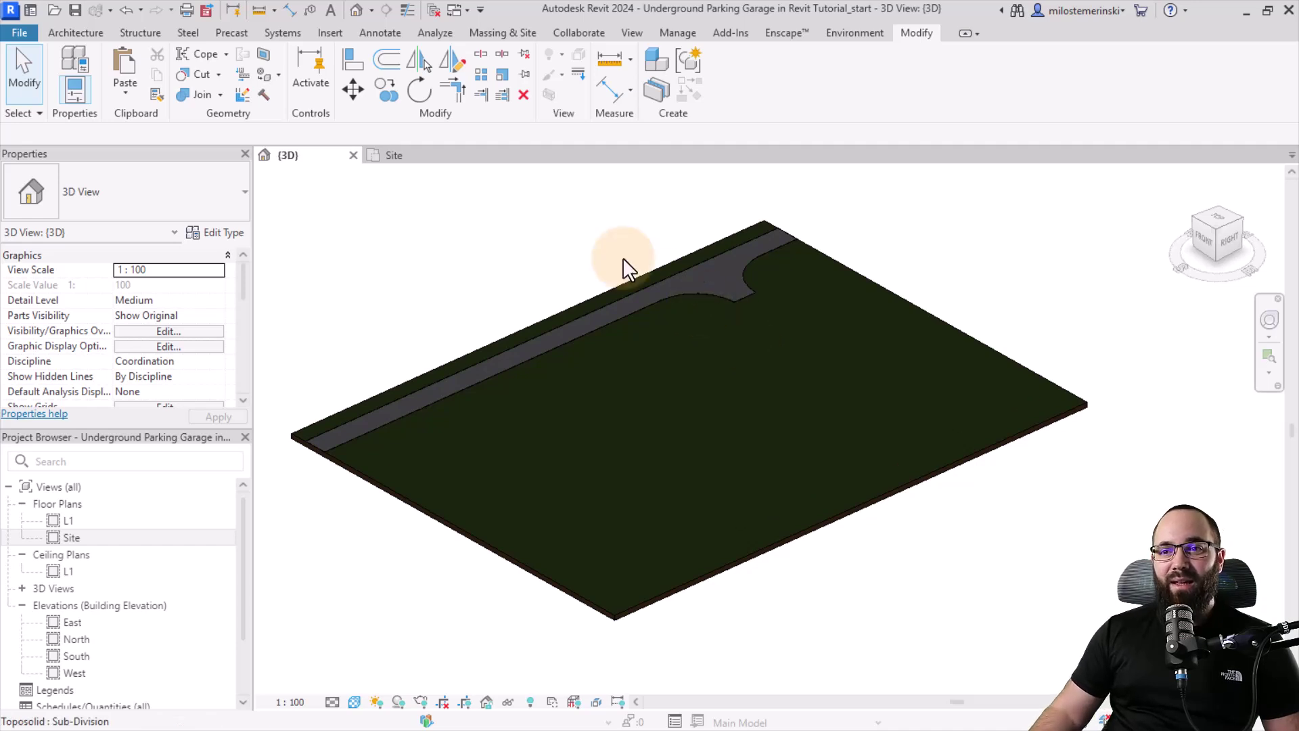
{"action": "left_click", "coordinate": [428, 158]}
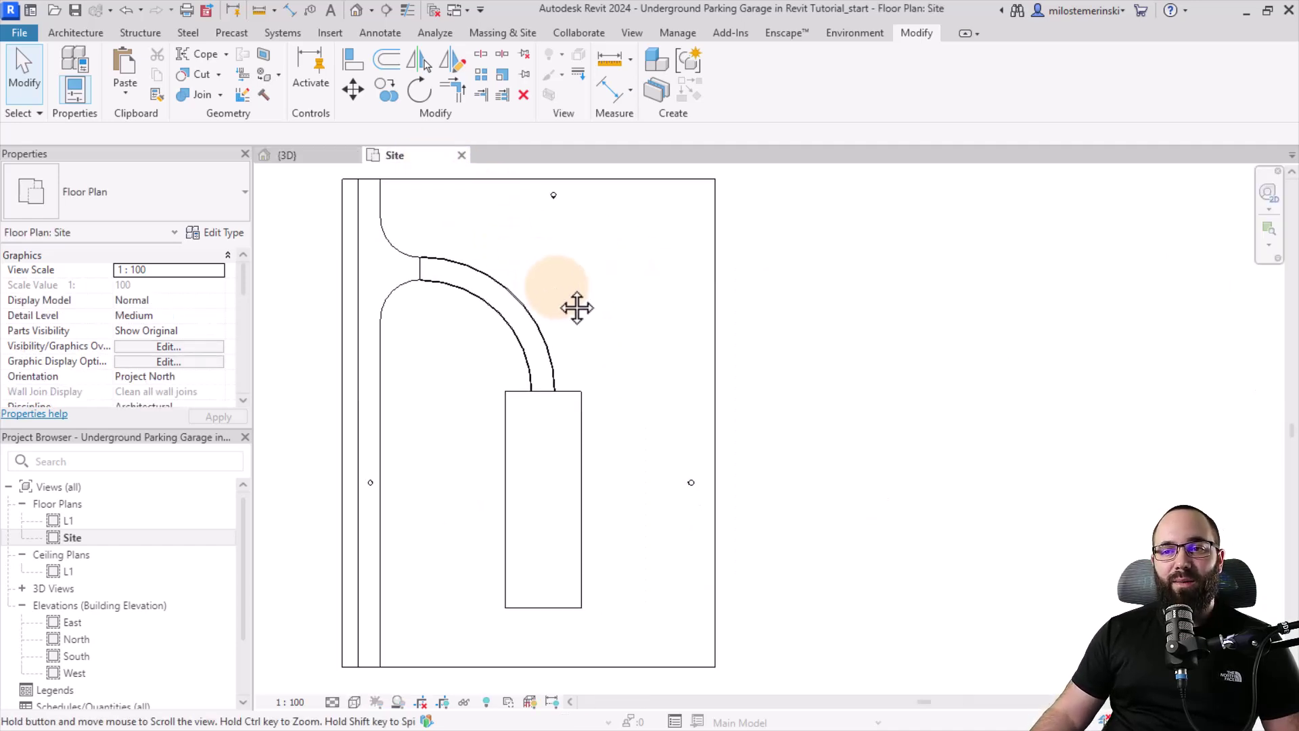
{"action": "scroll", "coordinate": [433, 277], "scroll_direction": "up", "scroll_amount": 5}
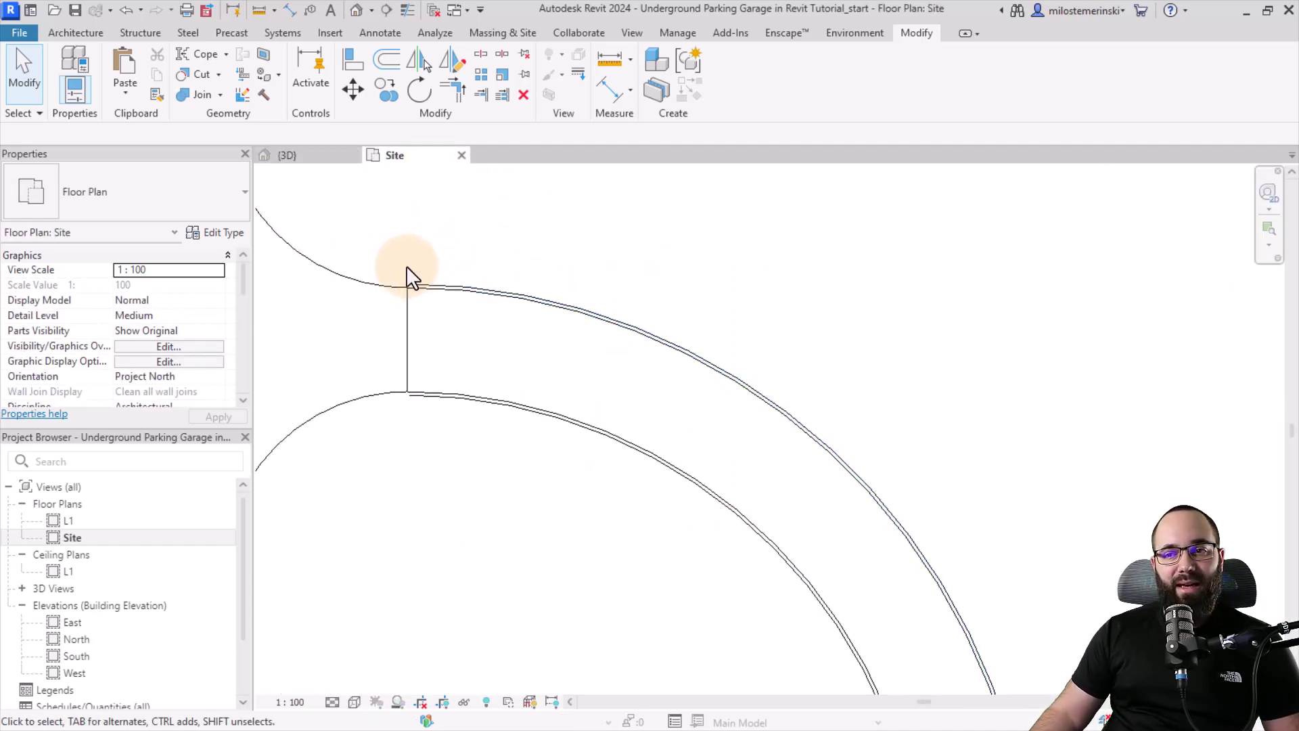
{"action": "scroll", "coordinate": [406, 267], "scroll_direction": "down", "scroll_amount": 5}
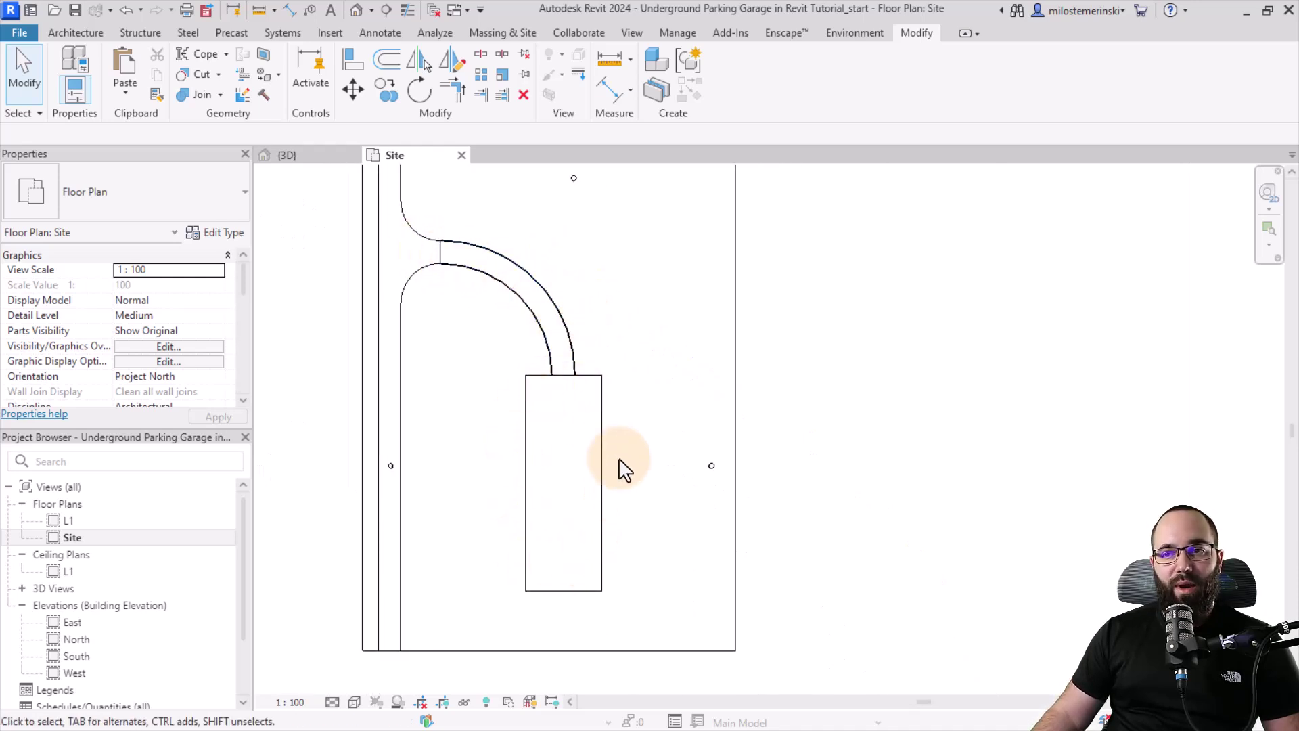
{"action": "middle_click_drag", "start_coordinate": [617, 465], "coordinate": [595, 470]}
{"action": "left_click", "coordinate": [325, 151]}
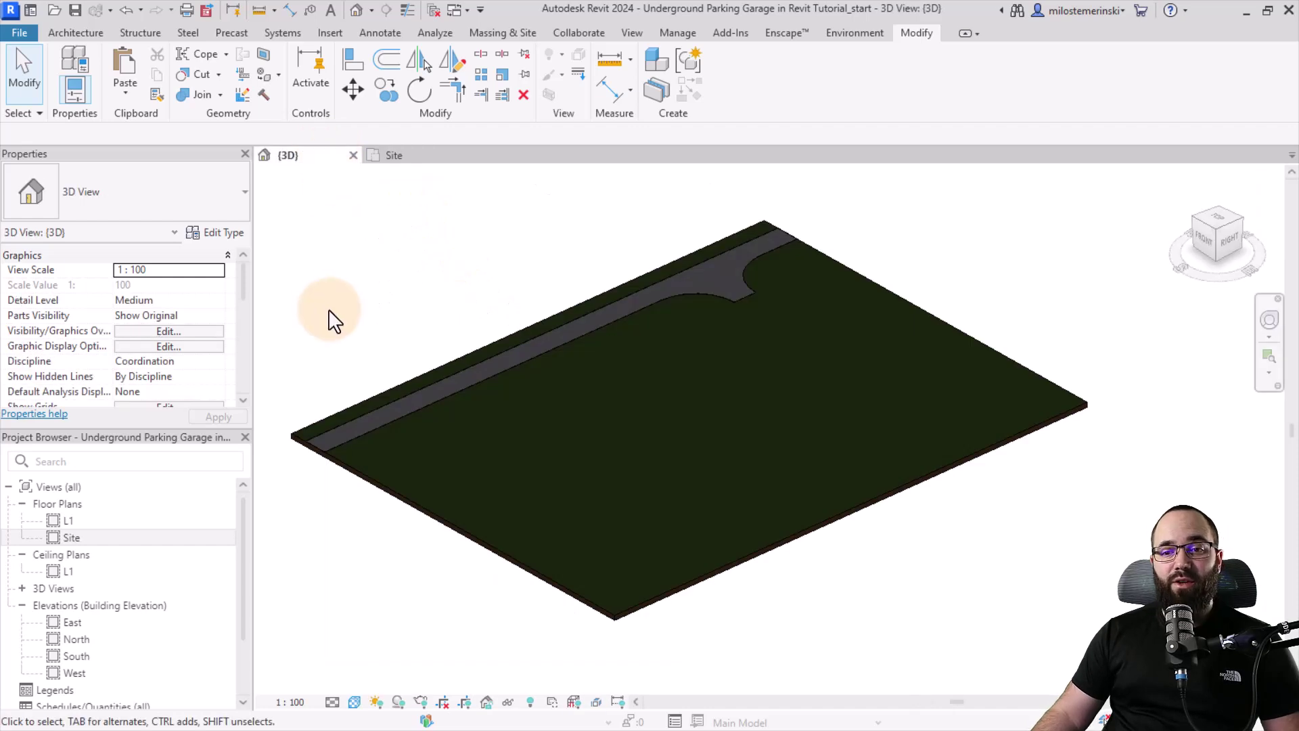
- In the South elevation, draw a new level about 400 below L1, spanning the same length
{"action": "scroll", "coordinate": [80, 580], "scroll_direction": "down", "scroll_amount": 2}
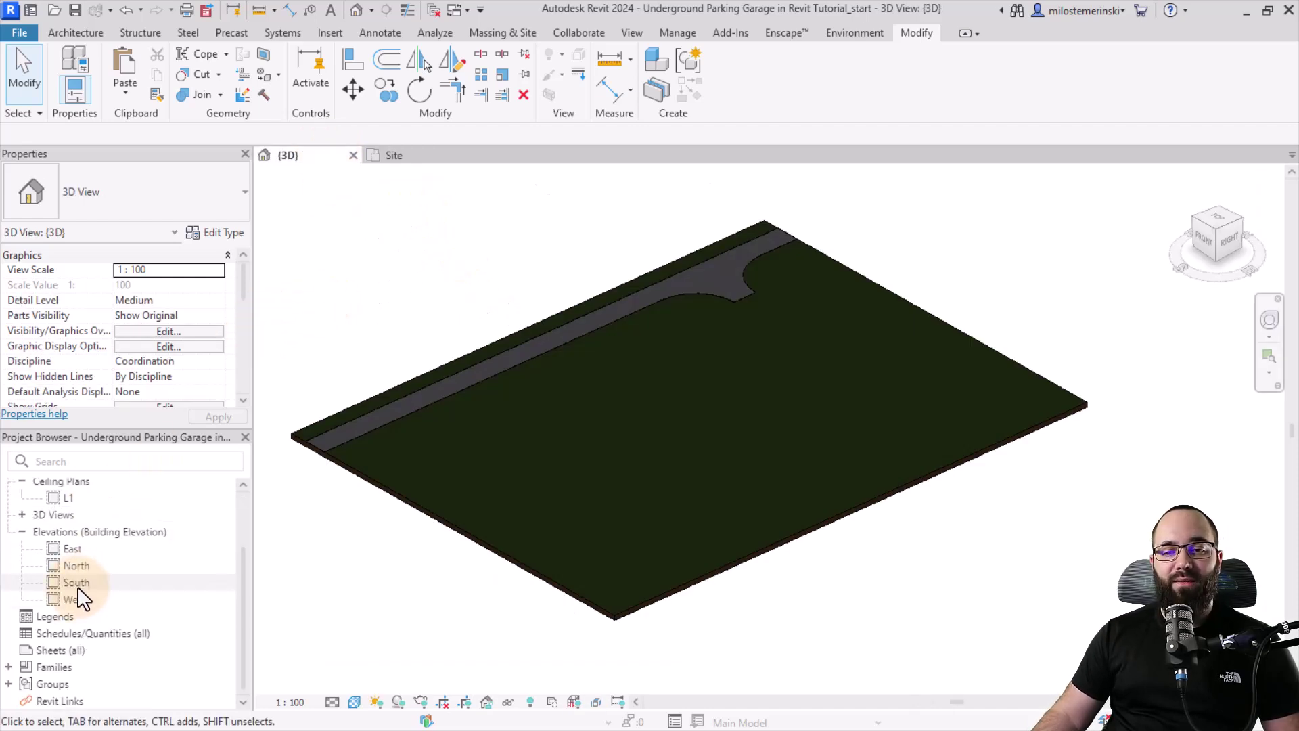
{"action": "double_click", "coordinate": [76, 584]}
{"action": "middle_click_drag", "start_coordinate": [394, 533], "coordinate": [431, 465]}
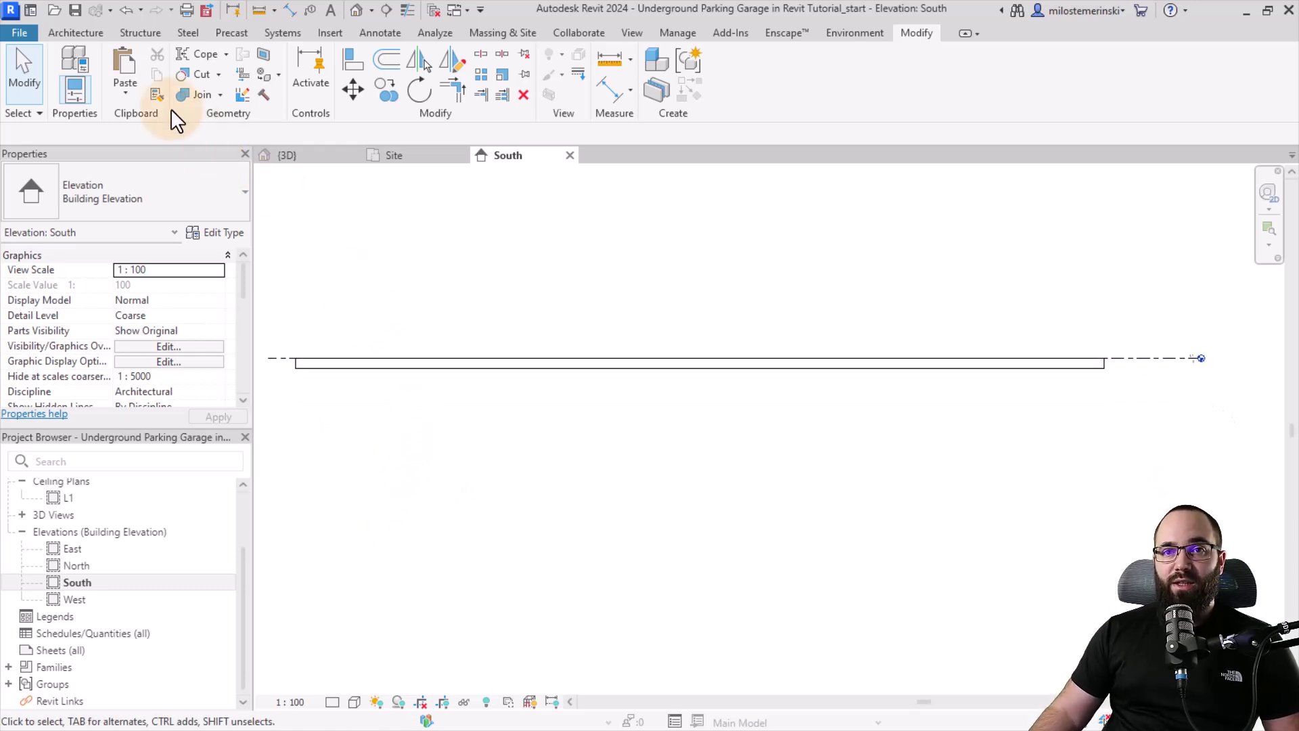
{"action": "left_click", "coordinate": [84, 36]}
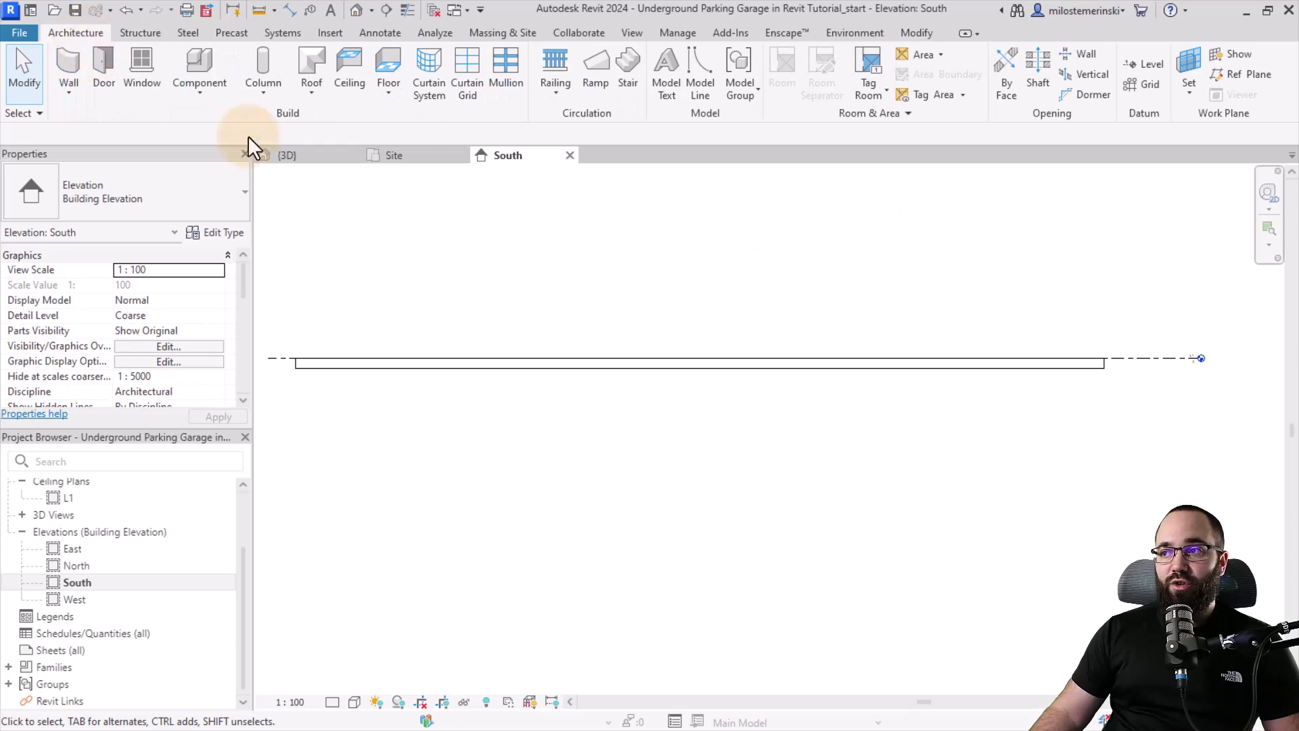
{"action": "left_click", "coordinate": [1143, 67]}
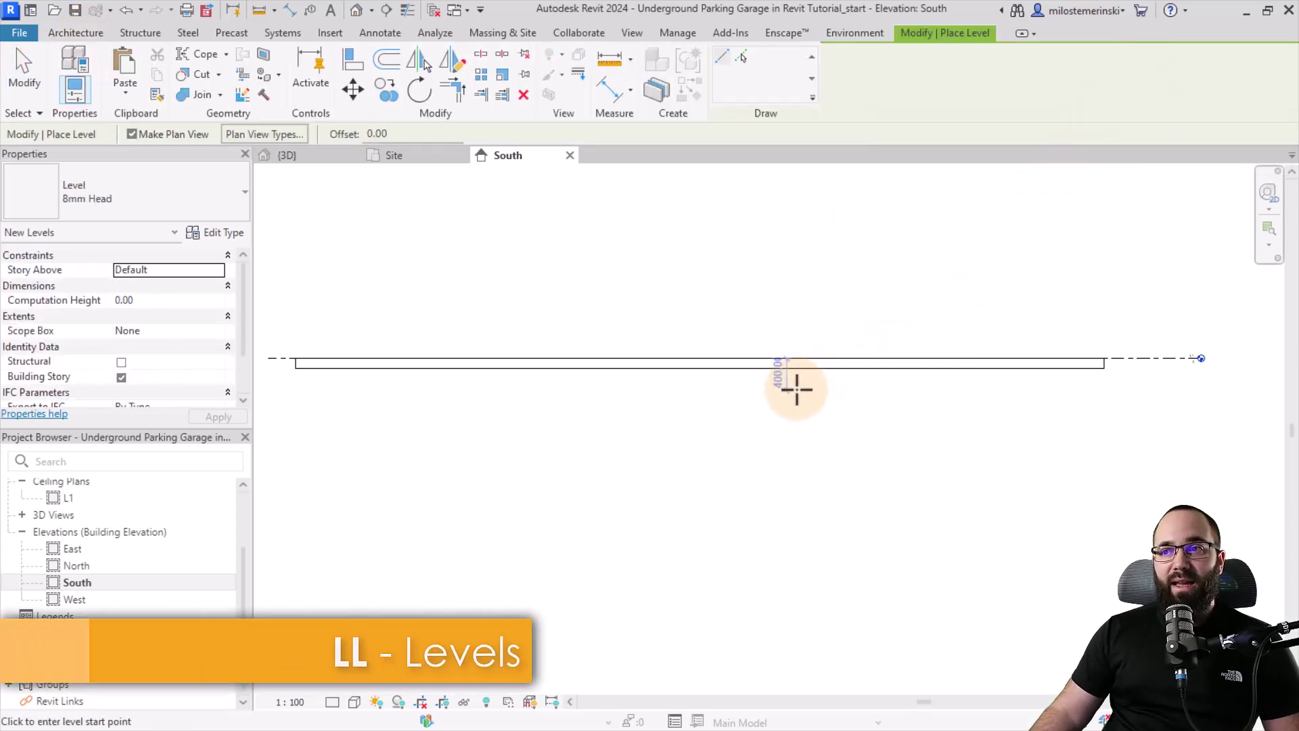
{"action": "left_click", "coordinate": [265, 391]}
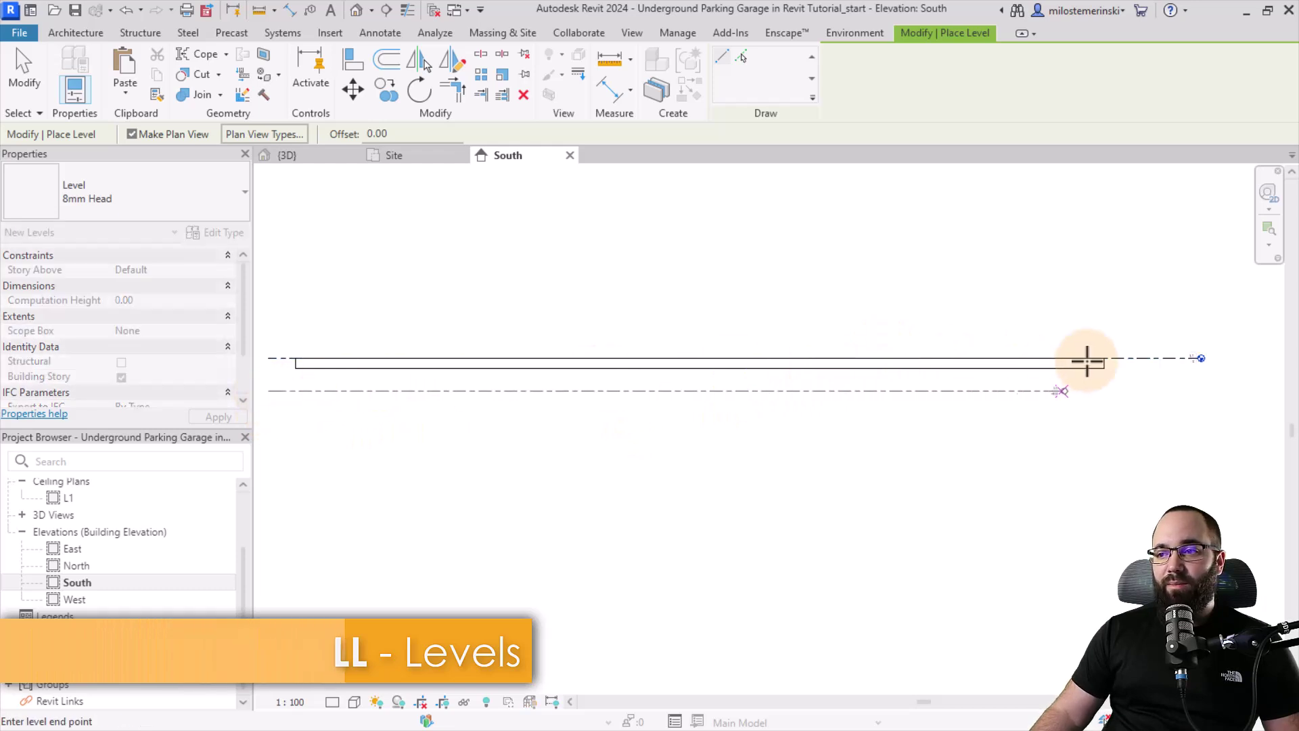
{"action": "left_click", "coordinate": [1201, 358]}
- Draw a second new level about 1000 below L1, aligned with the ends of the levels above
{"action": "middle_click_drag", "start_coordinate": [715, 508], "coordinate": [739, 485]}
{"action": "scroll", "coordinate": [313, 423], "scroll_direction": "down", "scroll_amount": 2}
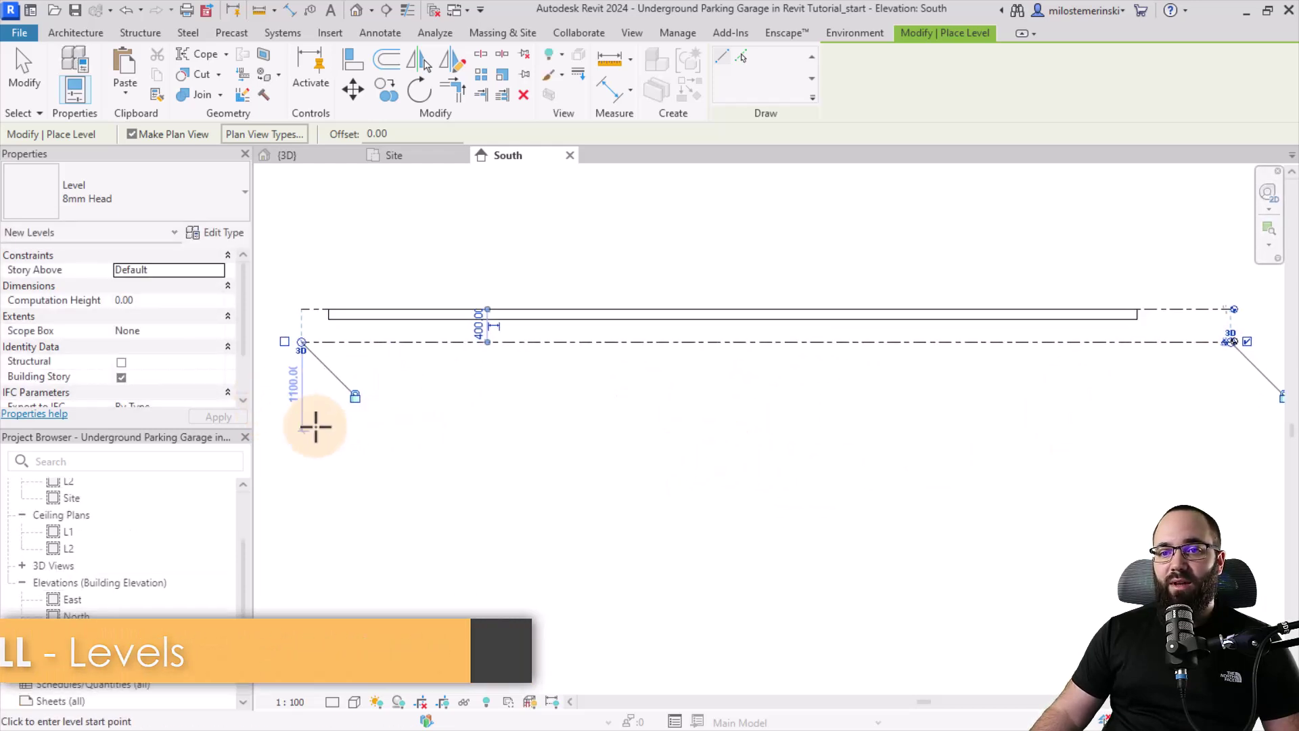
{"action": "left_click", "coordinate": [301, 390]}
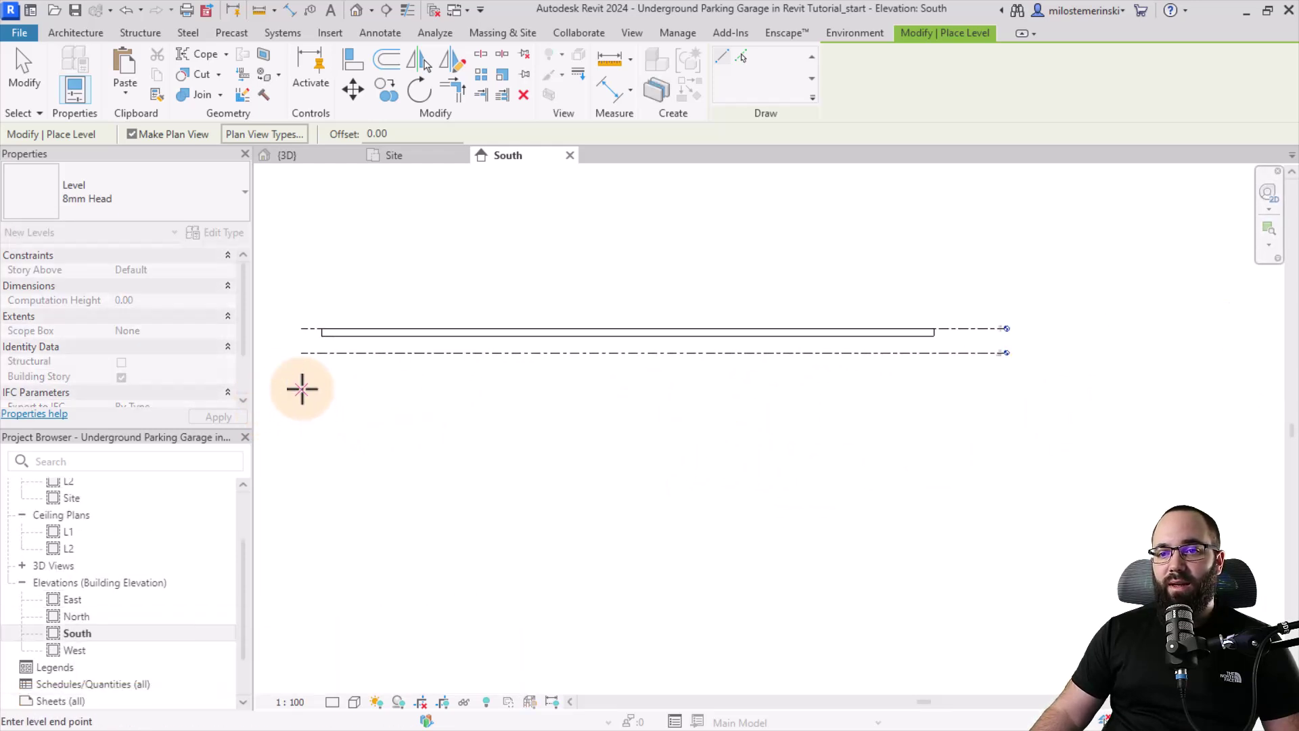
{"action": "left_click", "coordinate": [1004, 390]}
{"action": "key", "text": "Escape"}
{"action": "key", "text": "Escape"}
- Set the elevation of level L2 to -200
{"action": "scroll", "coordinate": [976, 352], "scroll_direction": "up", "scroll_amount": 5}
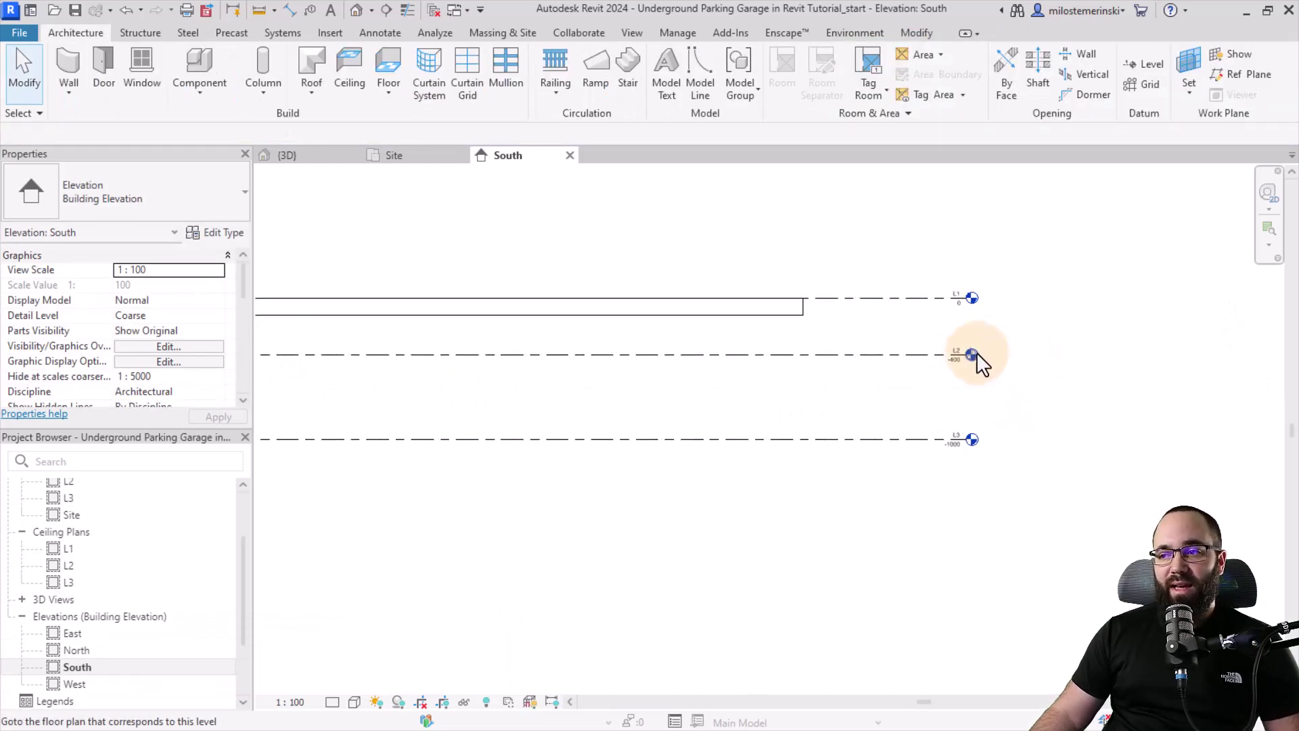
{"action": "left_click", "coordinate": [931, 374]}
{"action": "left_click", "coordinate": [929, 371]}
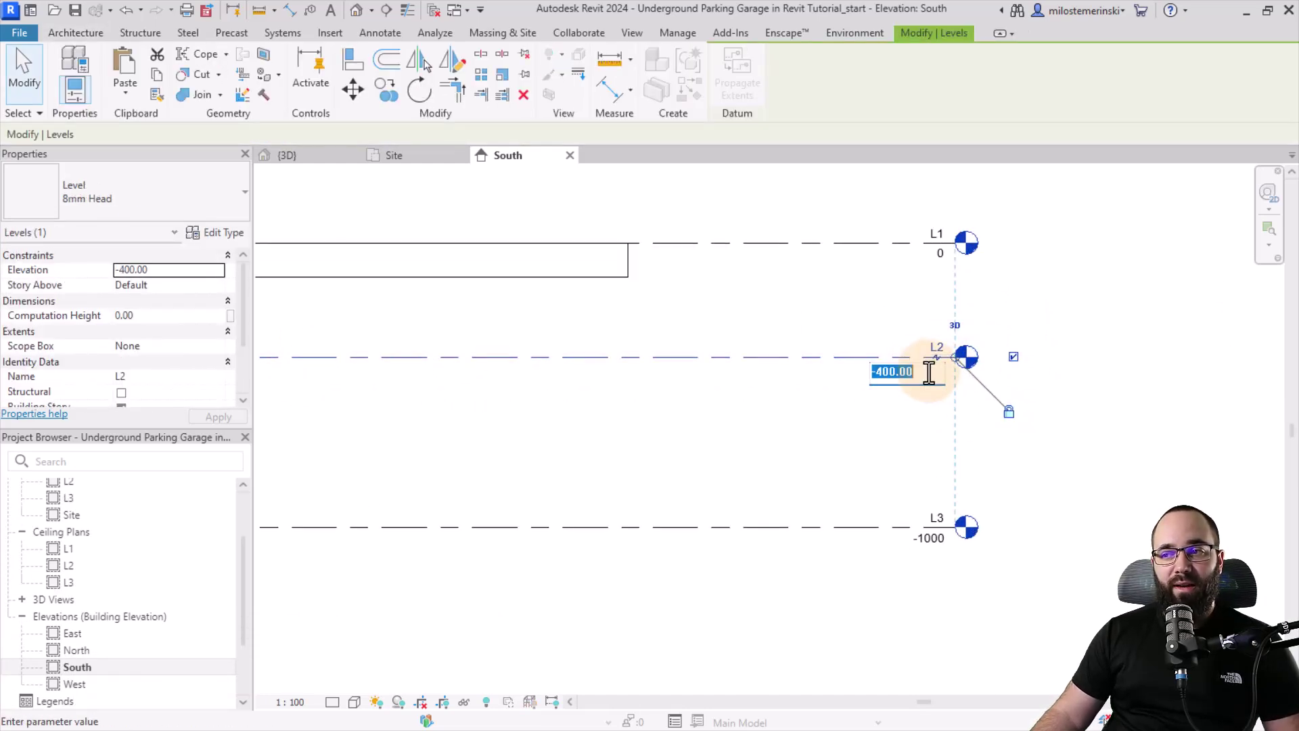
{"action": "type", "text": "-200"}
{"action": "key", "text": "Return"}
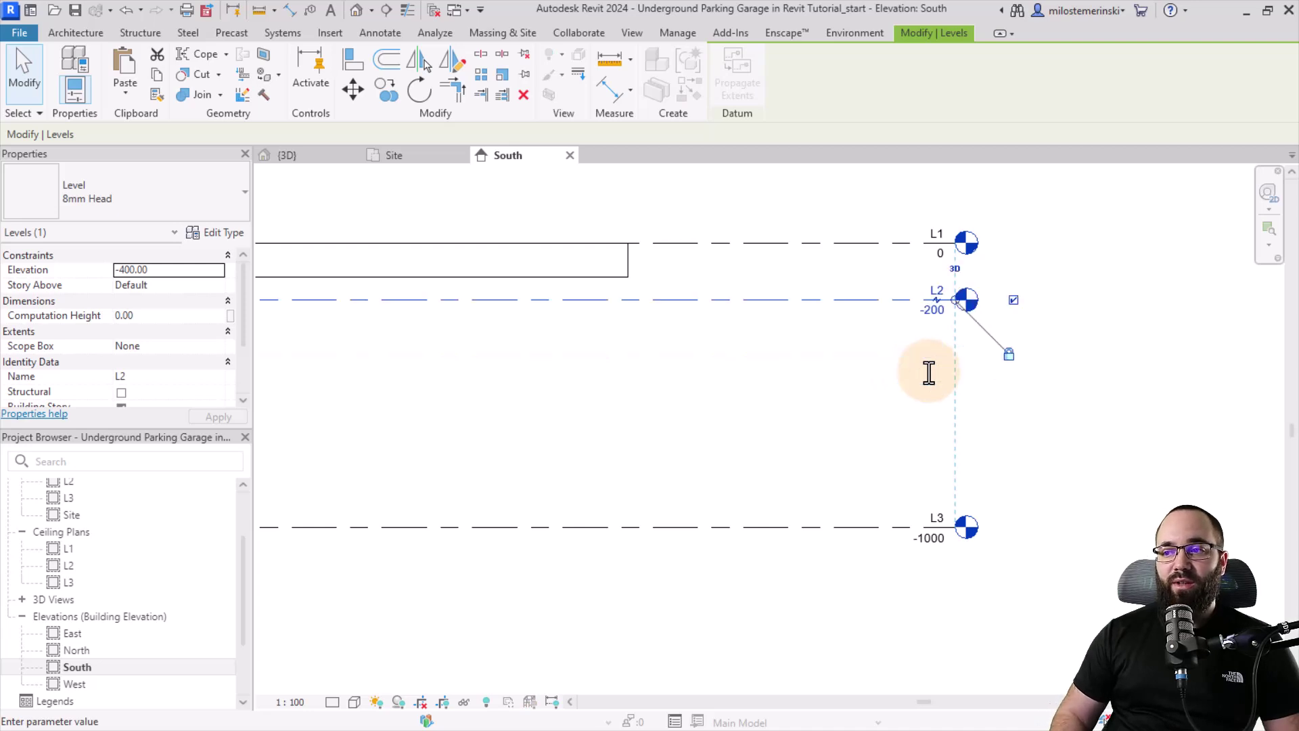
- Set the elevation of level L3 to -500
{"action": "left_click", "coordinate": [933, 545]}
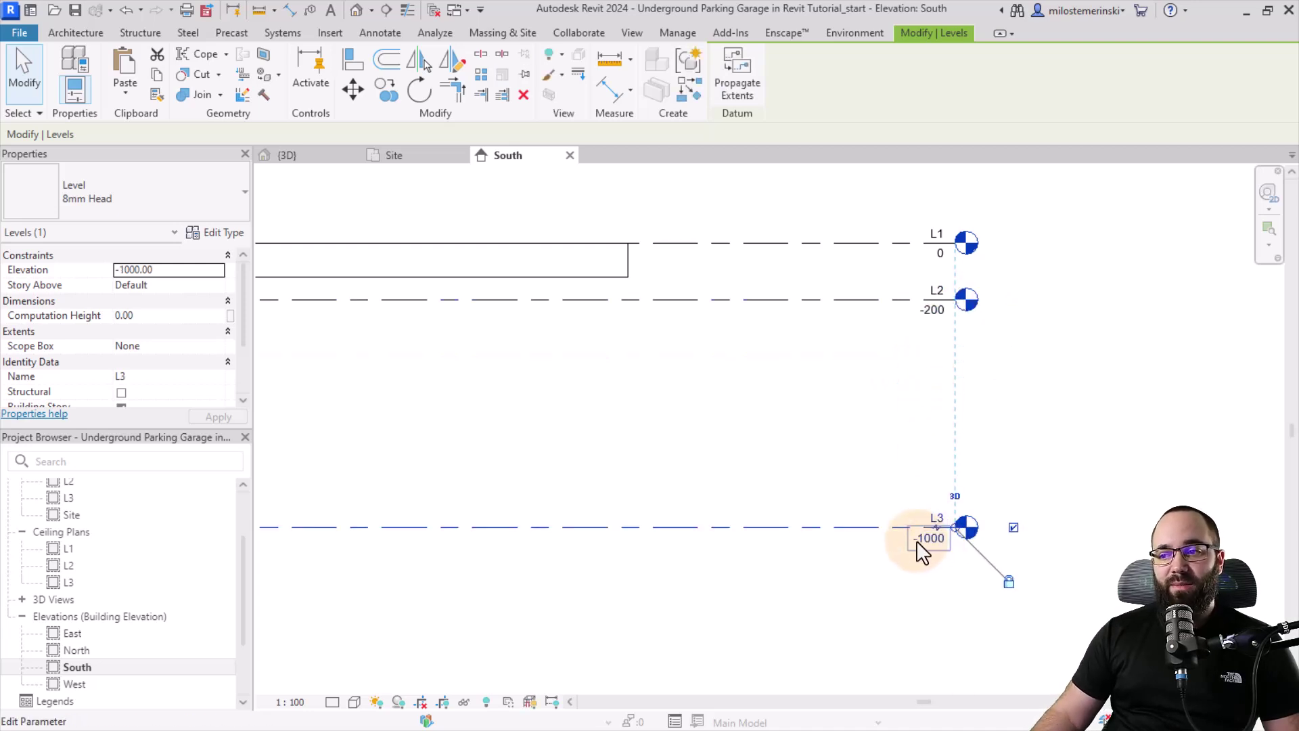
{"action": "left_click", "coordinate": [923, 543]}
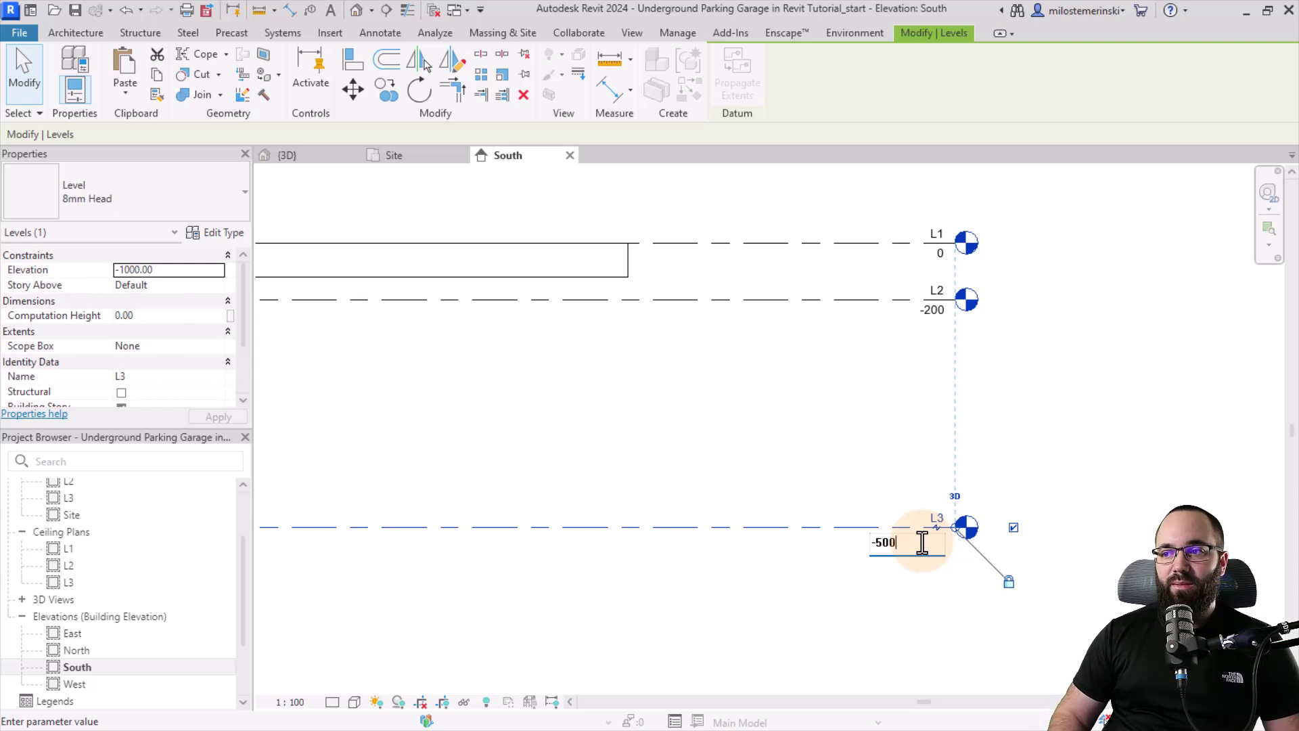
{"action": "type", "text": "-500"}
{"action": "key", "text": "Return"}
{"action": "left_click", "coordinate": [842, 460]}
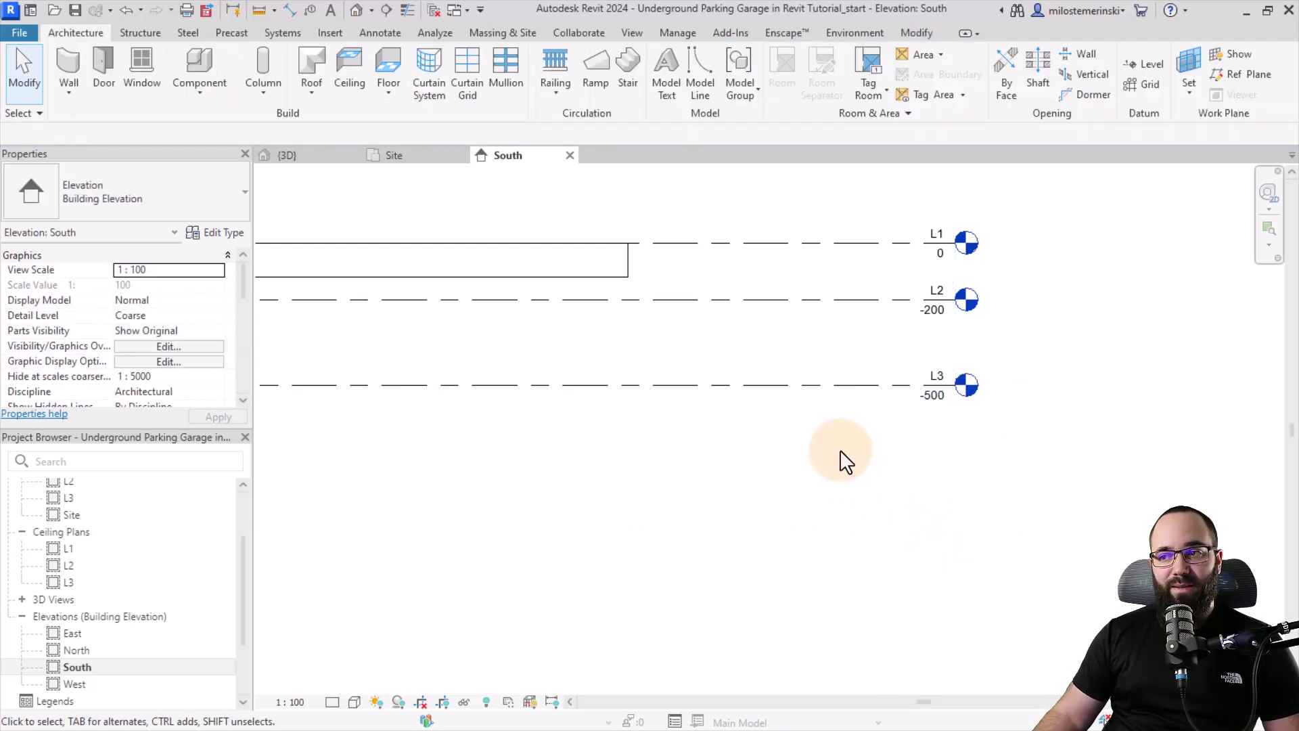
- Rename level L2 as "Undergound Garage Roof" and level L3 as "Undergound Garage Floor"
{"action": "scroll", "coordinate": [977, 384], "scroll_direction": "up", "scroll_amount": 1}
{"action": "middle_click_drag", "start_coordinate": [977, 385], "coordinate": [711, 419]}
{"action": "scroll", "coordinate": [838, 391], "scroll_direction": "up", "scroll_amount": 3}
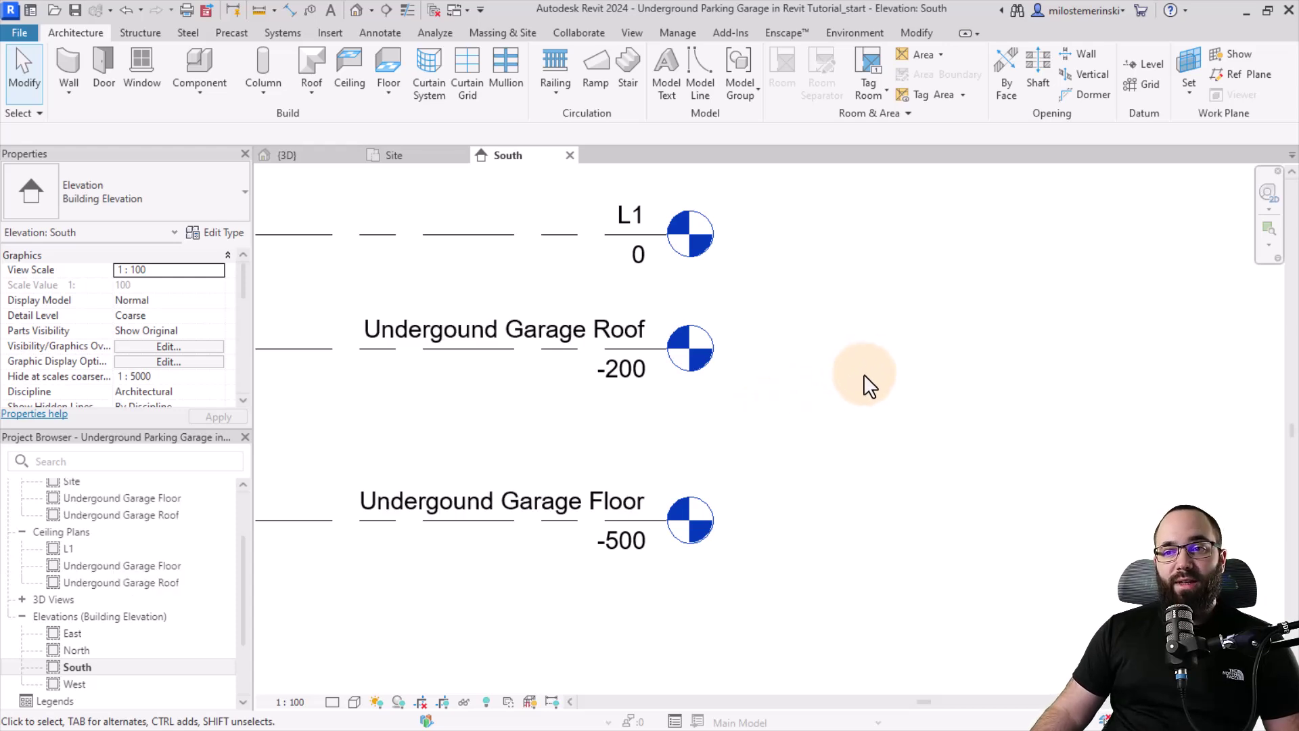
{"action": "scroll", "coordinate": [907, 385], "scroll_direction": "down", "scroll_amount": 4}
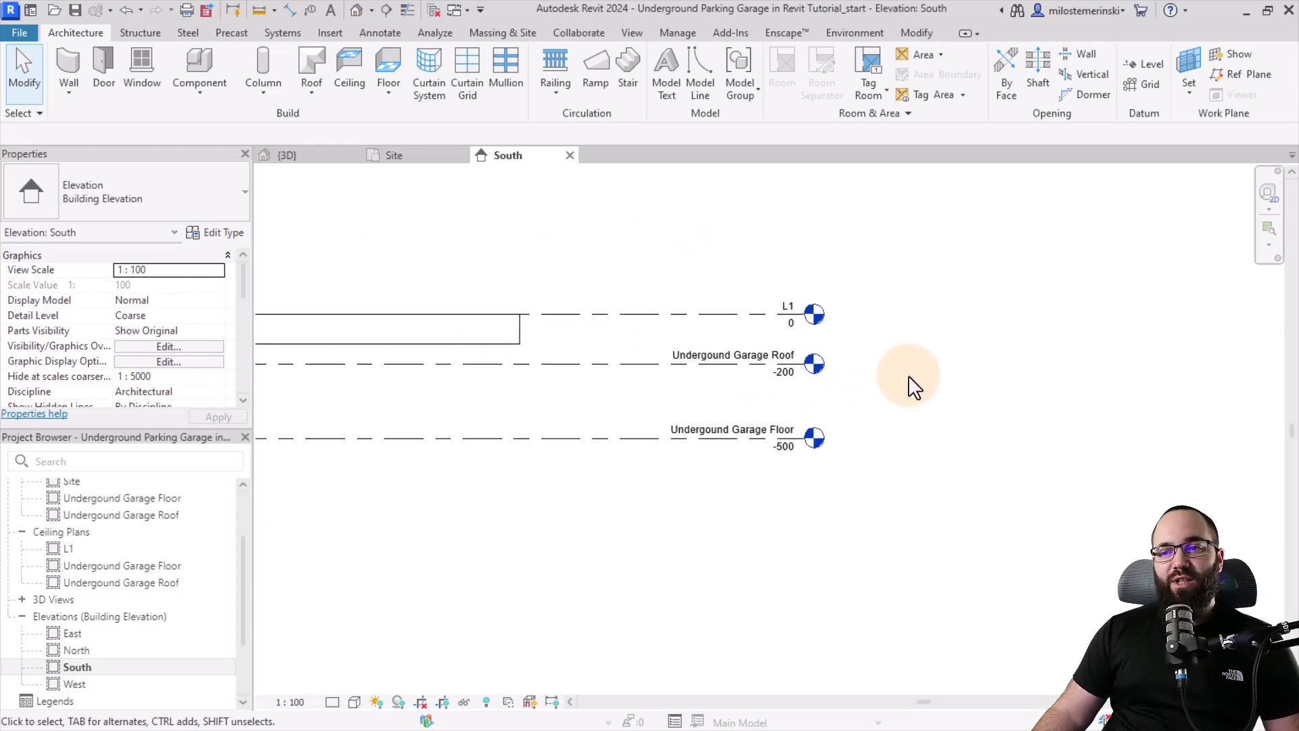
{"action": "scroll", "coordinate": [667, 393], "scroll_direction": "up", "scroll_amount": 2}
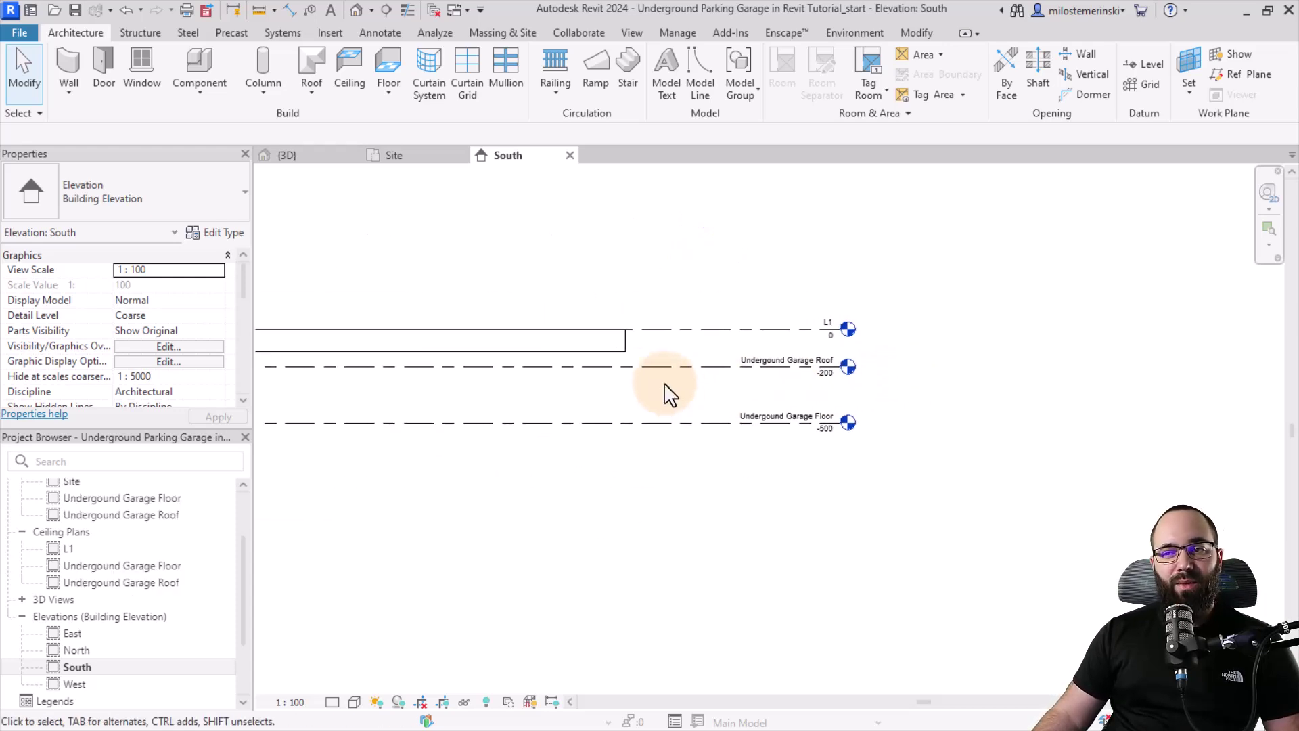
- Set the Earth layer thickness to 680 in the structure of the site's toposolid type
{"action": "left_click", "coordinate": [600, 353]}
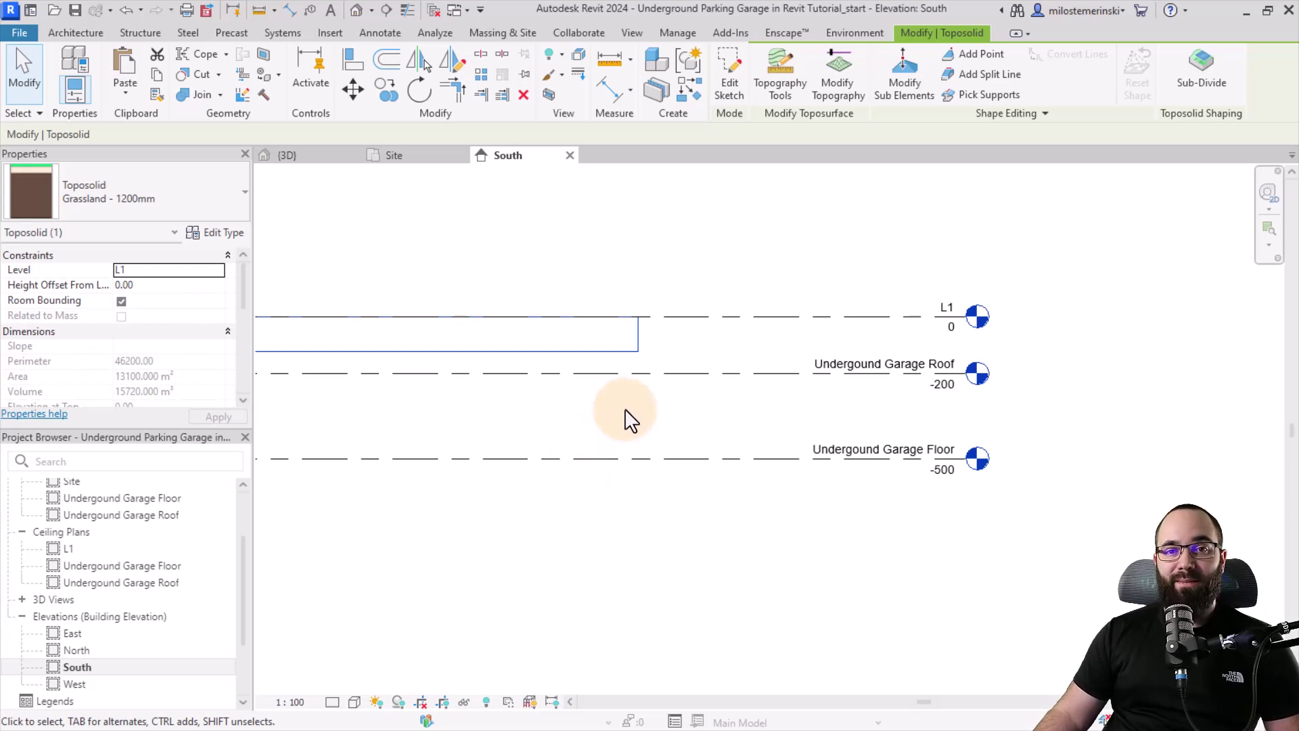
{"action": "left_click", "coordinate": [286, 154]}
{"action": "middle_click_drag", "start_coordinate": [501, 356], "coordinate": [447, 337]}
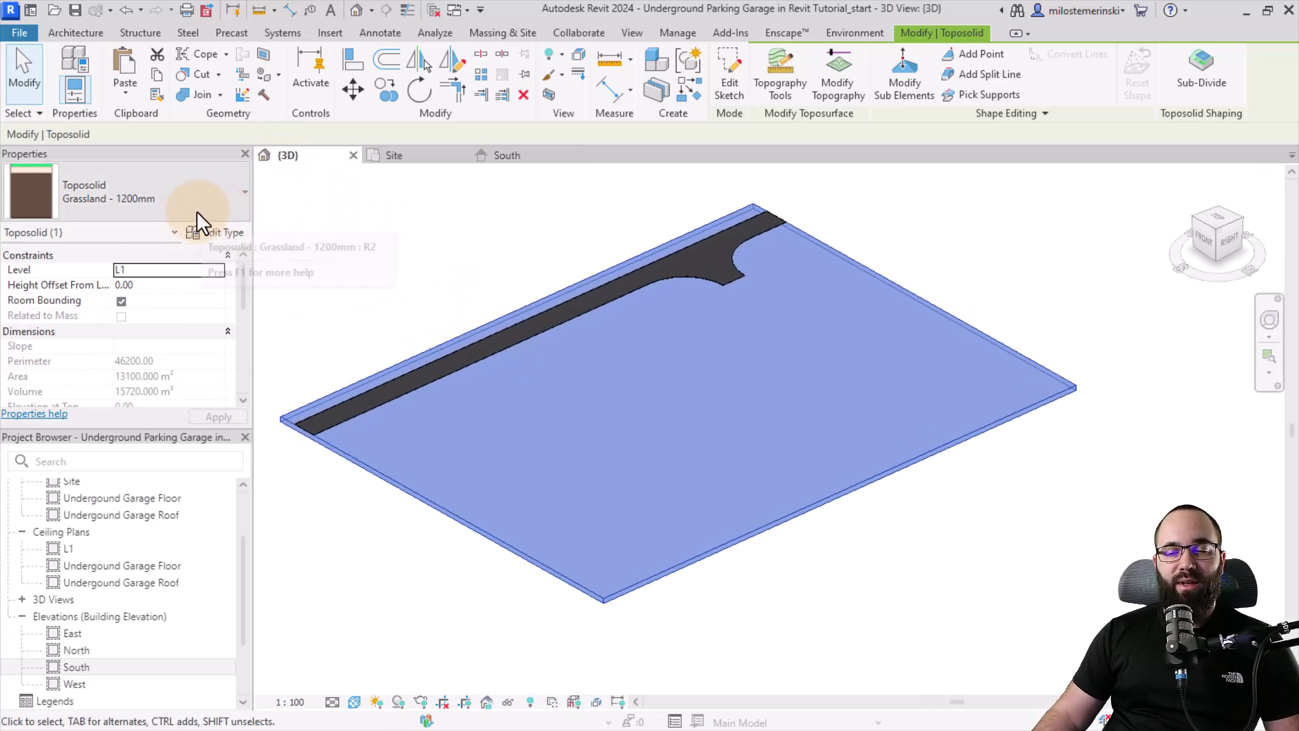
{"action": "left_click", "coordinate": [215, 234]}
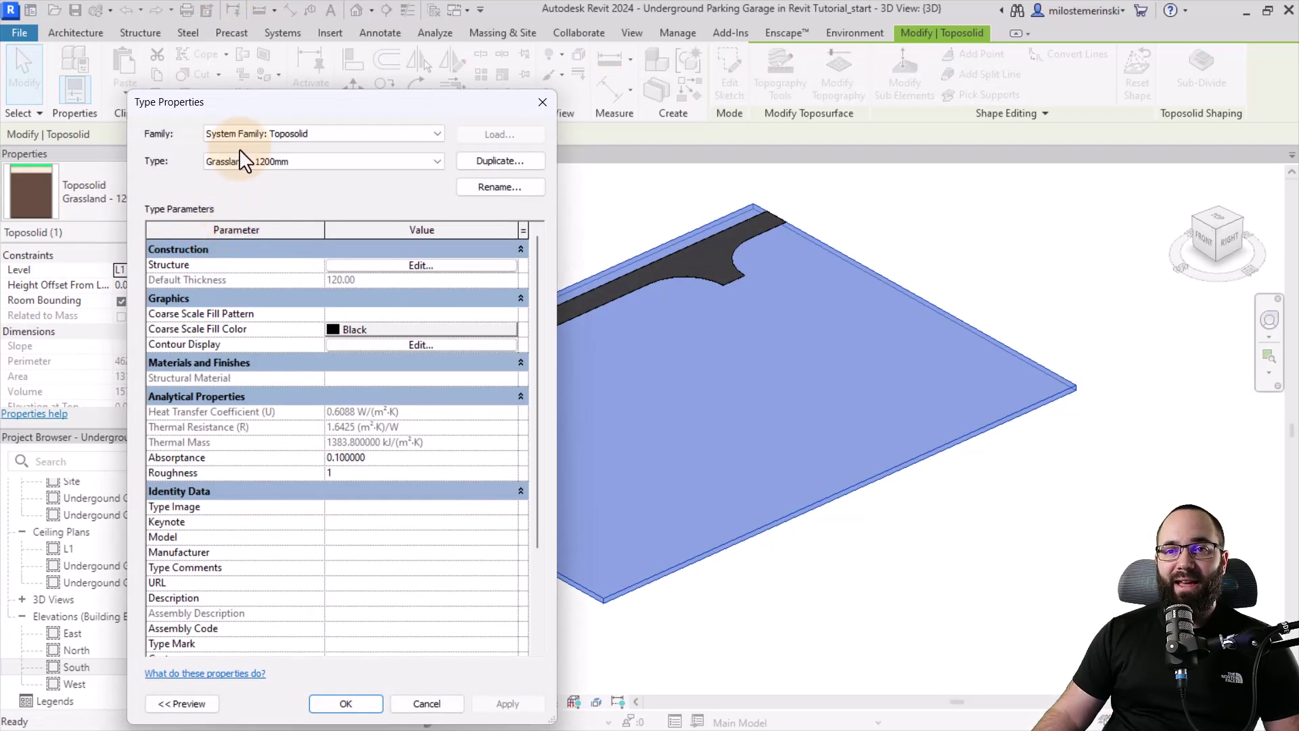
{"action": "left_click_drag", "start_coordinate": [242, 111], "coordinate": [277, 72]}
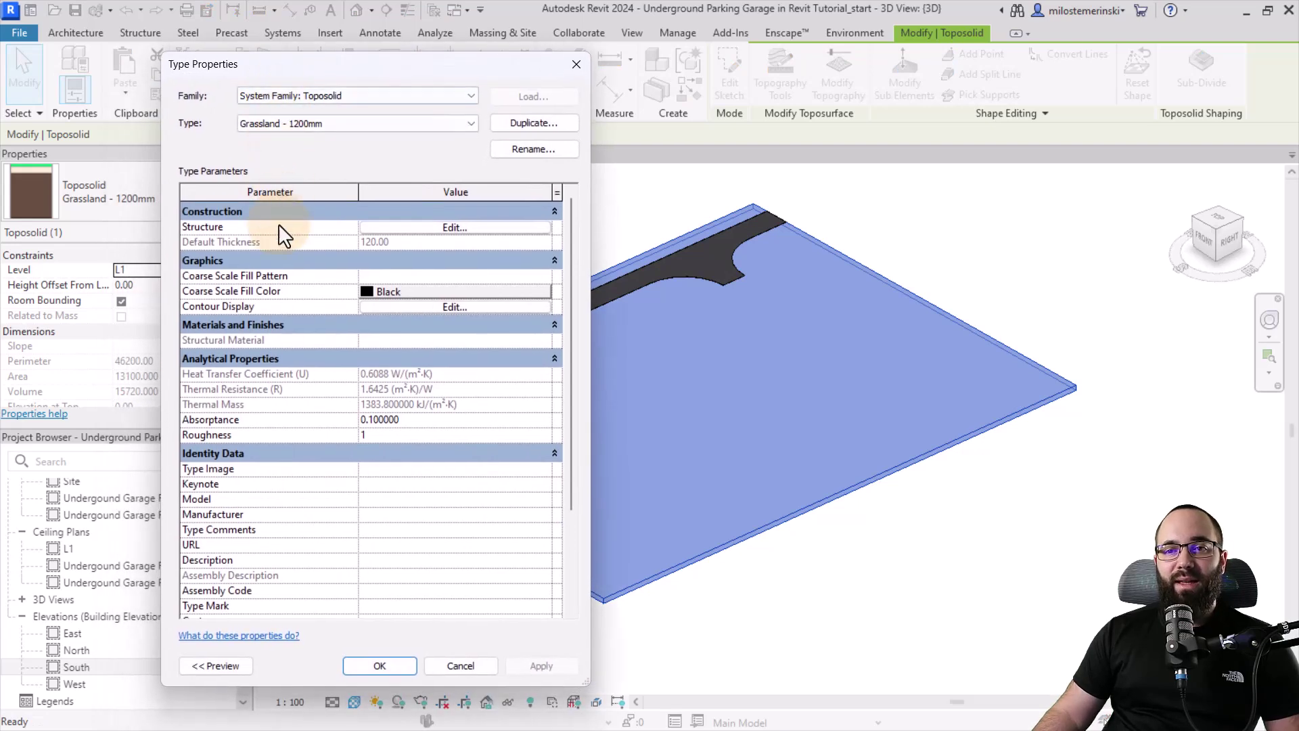
{"action": "left_click", "coordinate": [372, 227]}
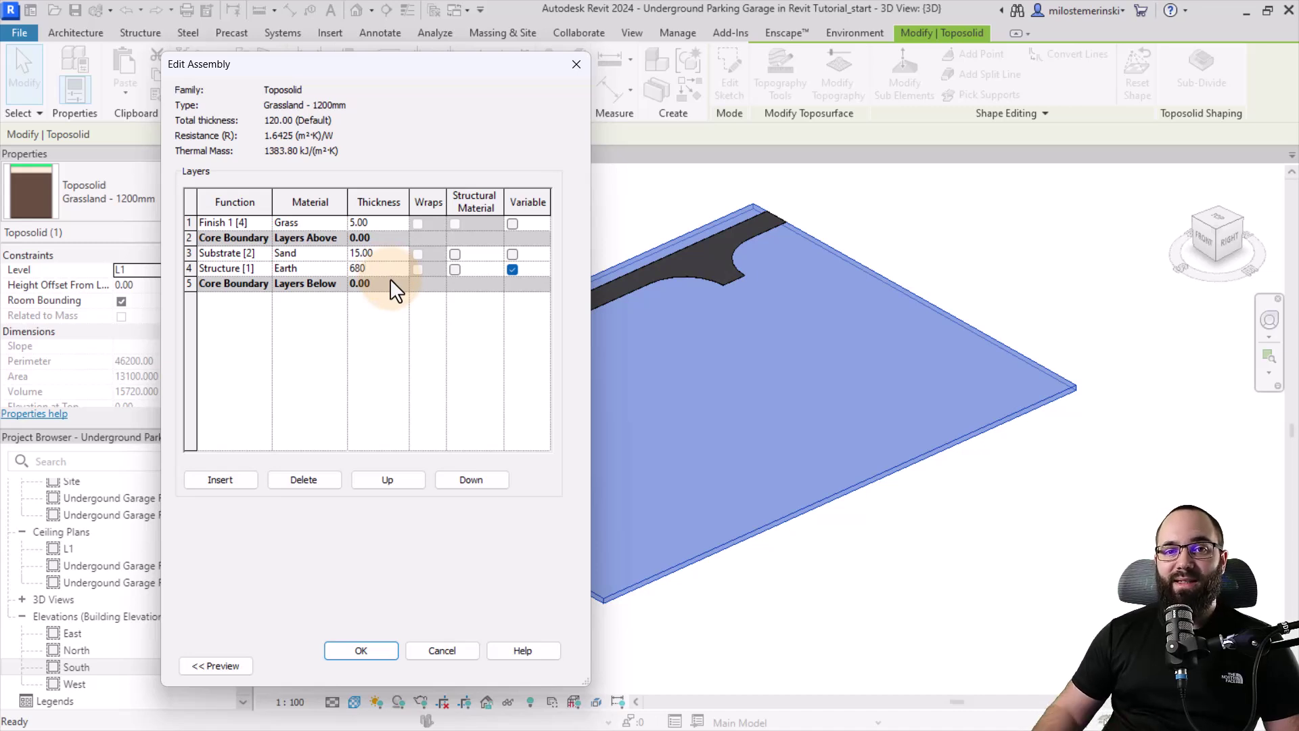
{"action": "left_click", "coordinate": [362, 651]}
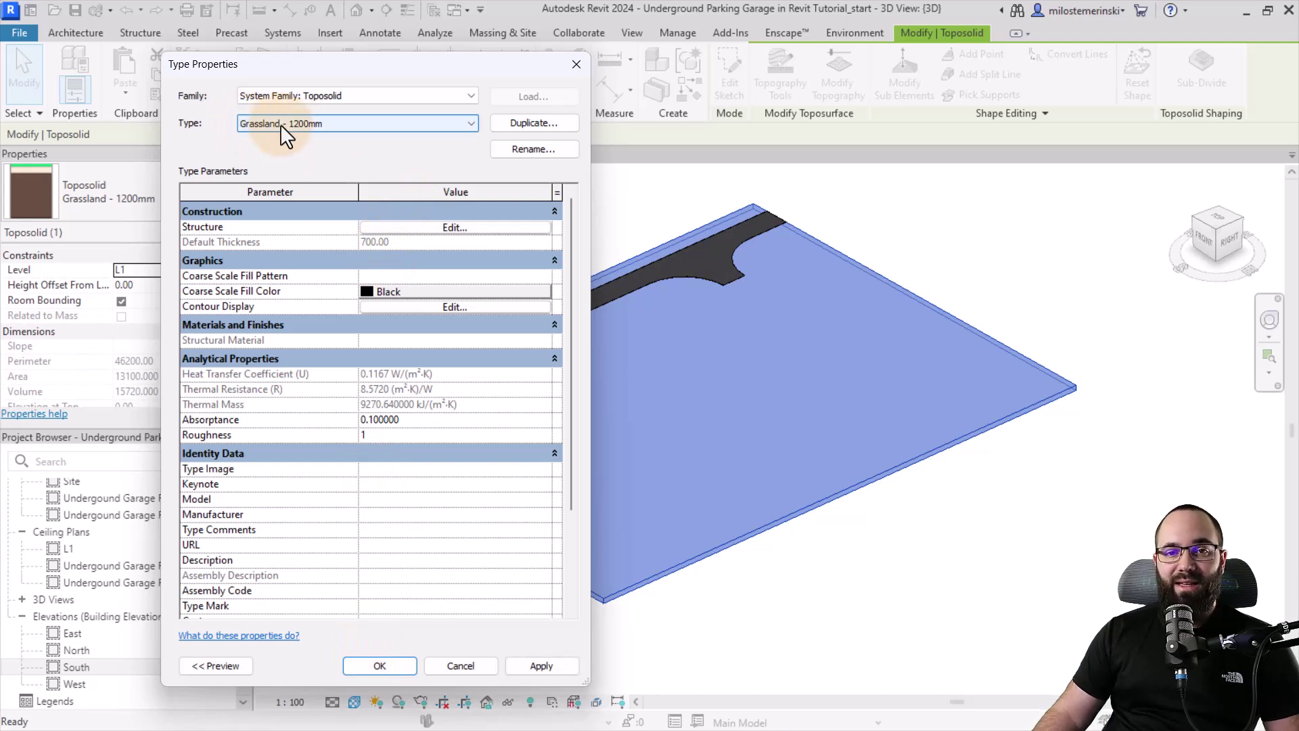
- Duplicate the toposolid type under the name "Grassland - 7000mm" and apply it to the site
{"action": "left_click", "coordinate": [508, 123]}
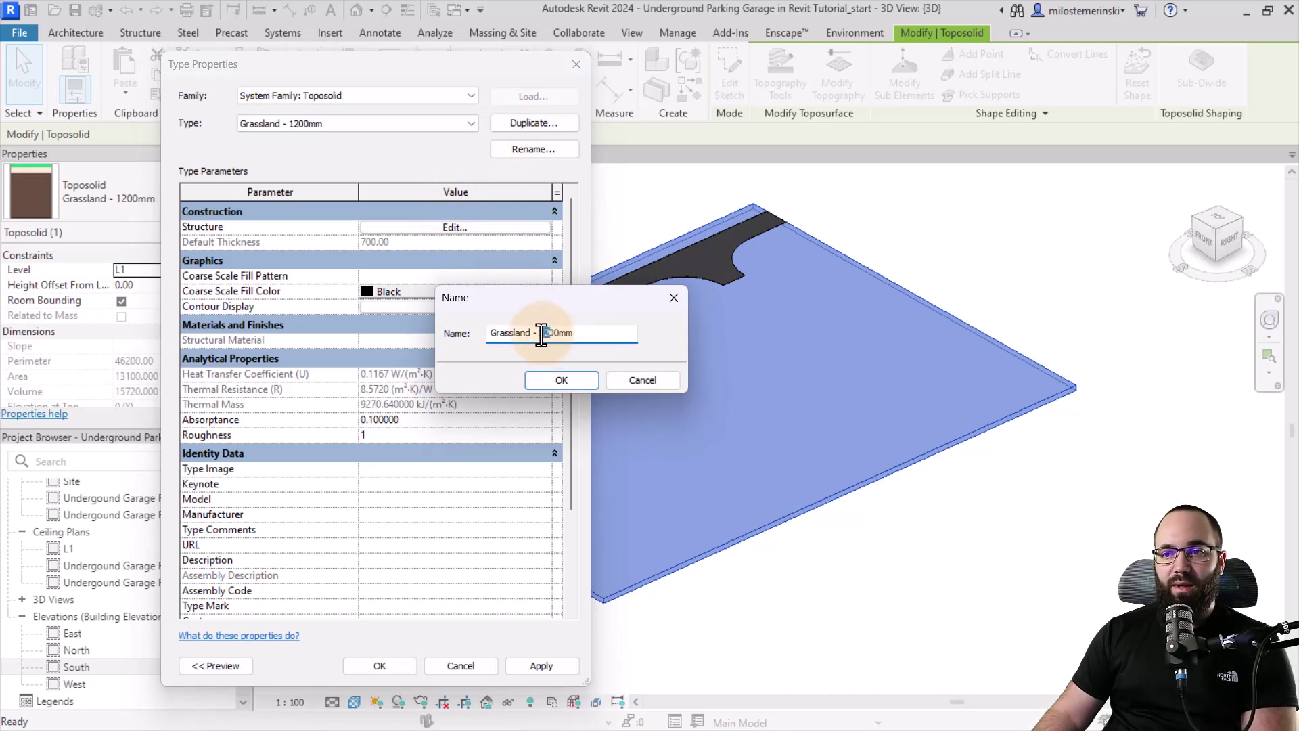
{"action": "left_click", "coordinate": [581, 381]}
{"action": "left_click", "coordinate": [377, 665]}
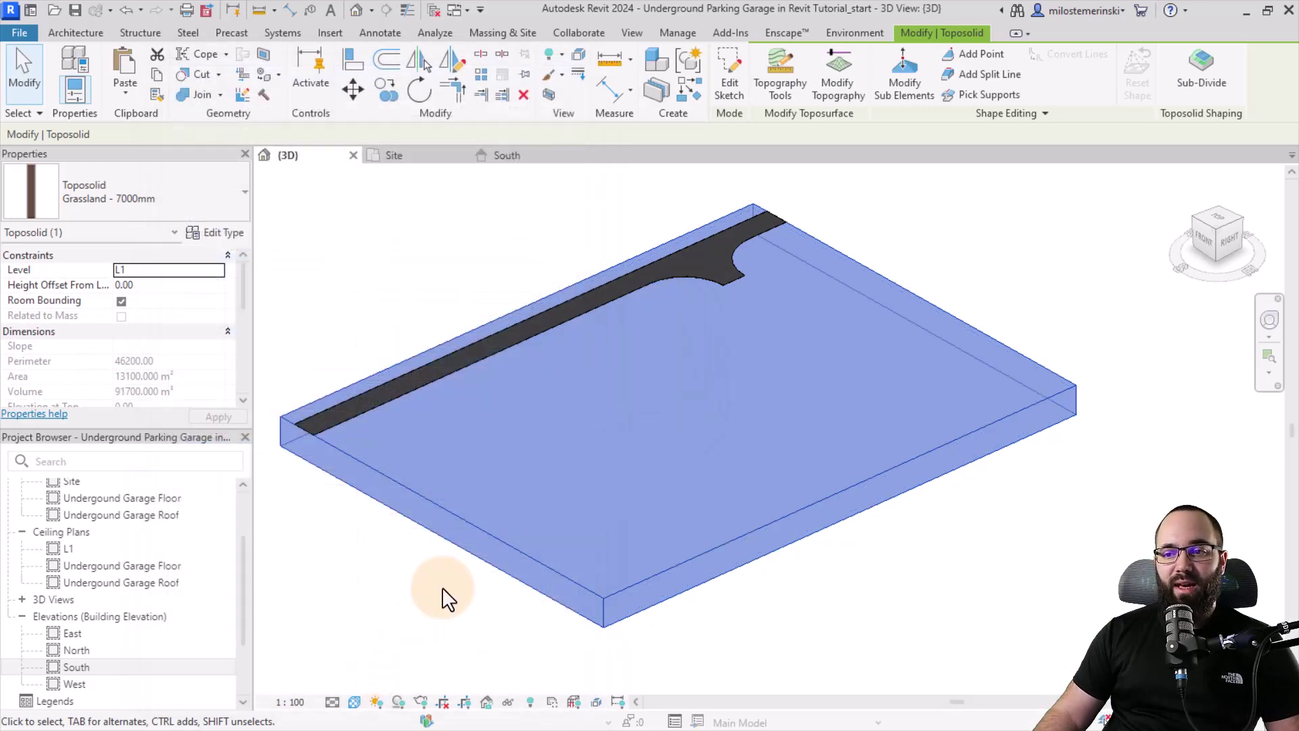
{"action": "left_click", "coordinate": [394, 531]}
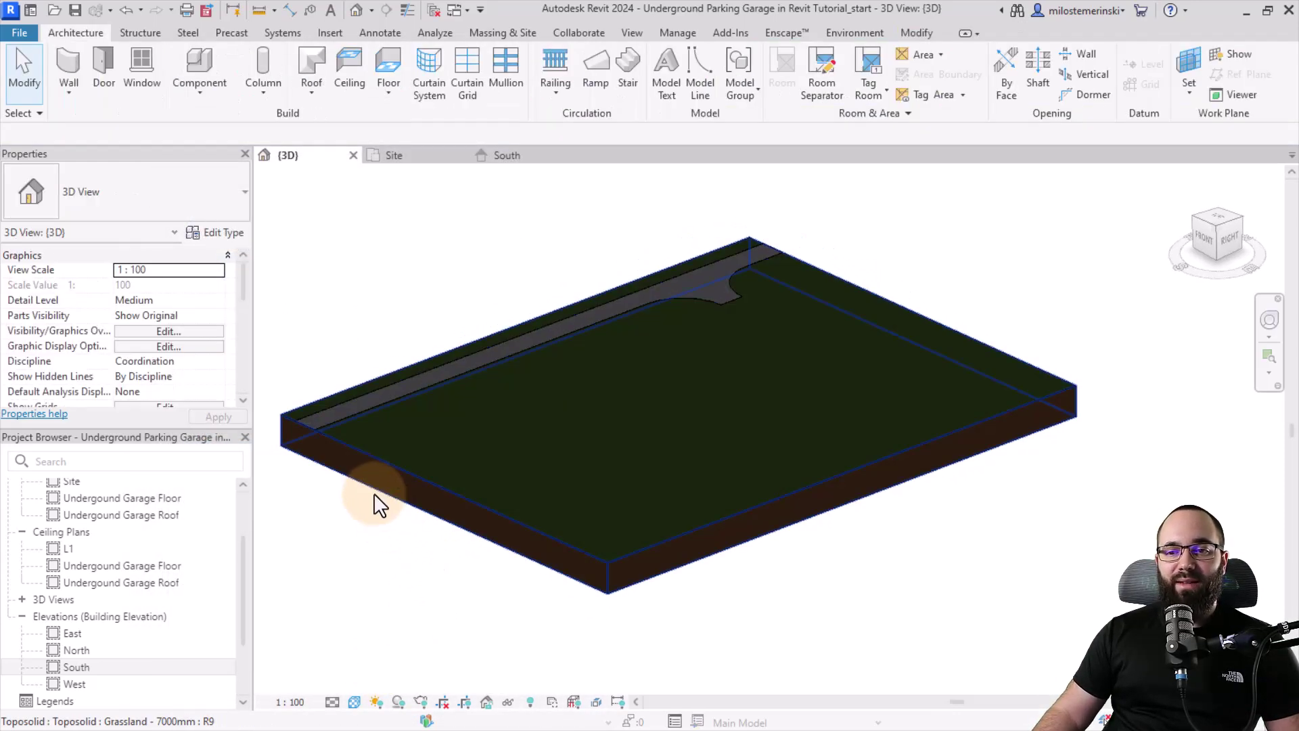
- Check the toposolid's depth against the garage roof and floor levels in the South elevation
{"action": "left_click", "coordinate": [422, 162]}
{"action": "left_click", "coordinate": [517, 161]}
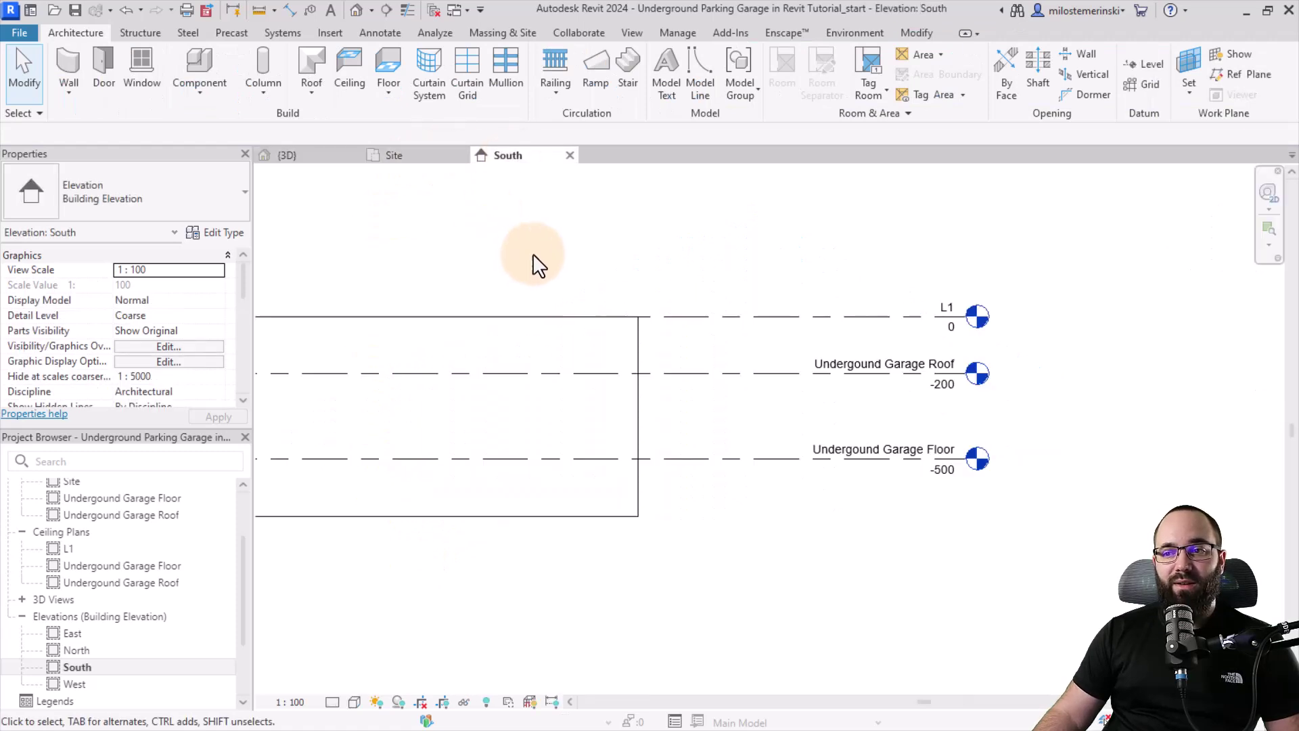
{"action": "scroll", "coordinate": [607, 311], "scroll_direction": "down", "scroll_amount": 2}
{"action": "scroll", "coordinate": [738, 389], "scroll_direction": "up", "scroll_amount": 2}
{"action": "left_click", "coordinate": [737, 389]}
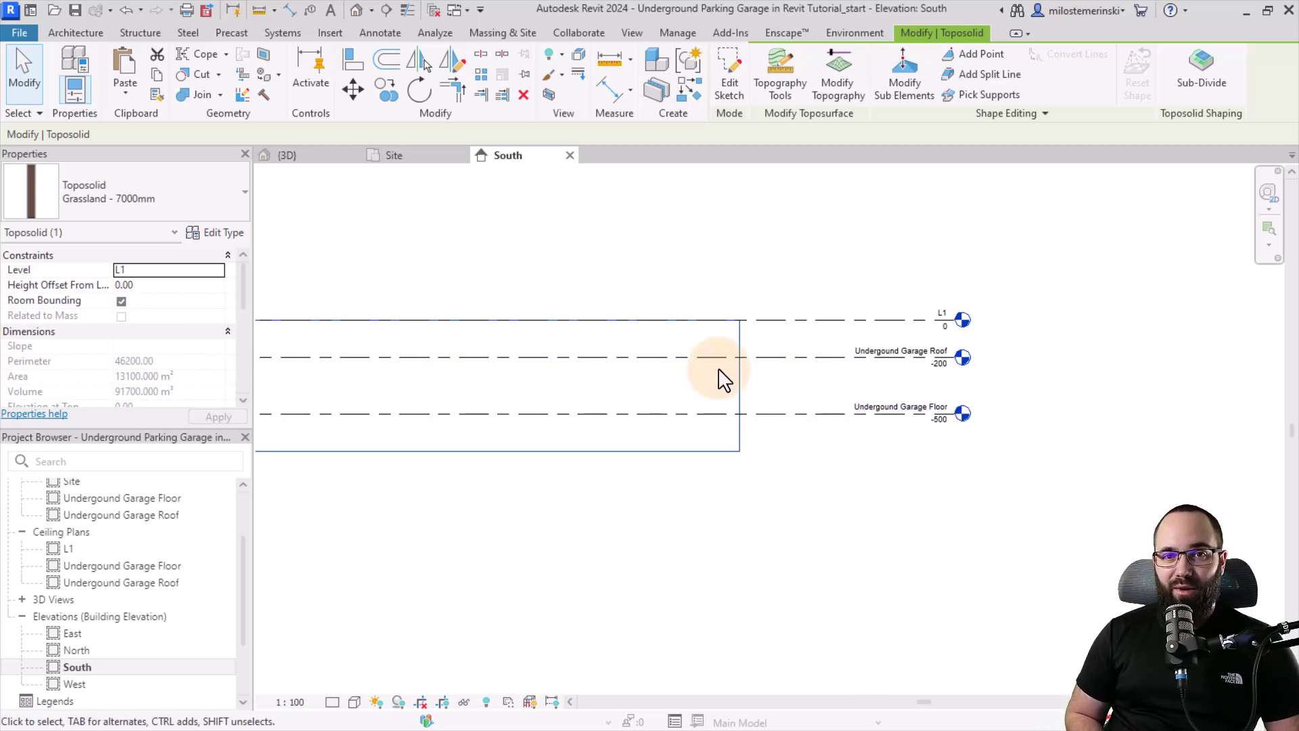
- In the Site plan, set up rectangular walls from Undergound Garage Floor up to Undergound Garage Roof, with location line Finish Face: Exterior
{"action": "left_click", "coordinate": [392, 157]}
{"action": "middle_click_drag", "start_coordinate": [644, 376], "coordinate": [609, 380]}
{"action": "left_click", "coordinate": [593, 371]}
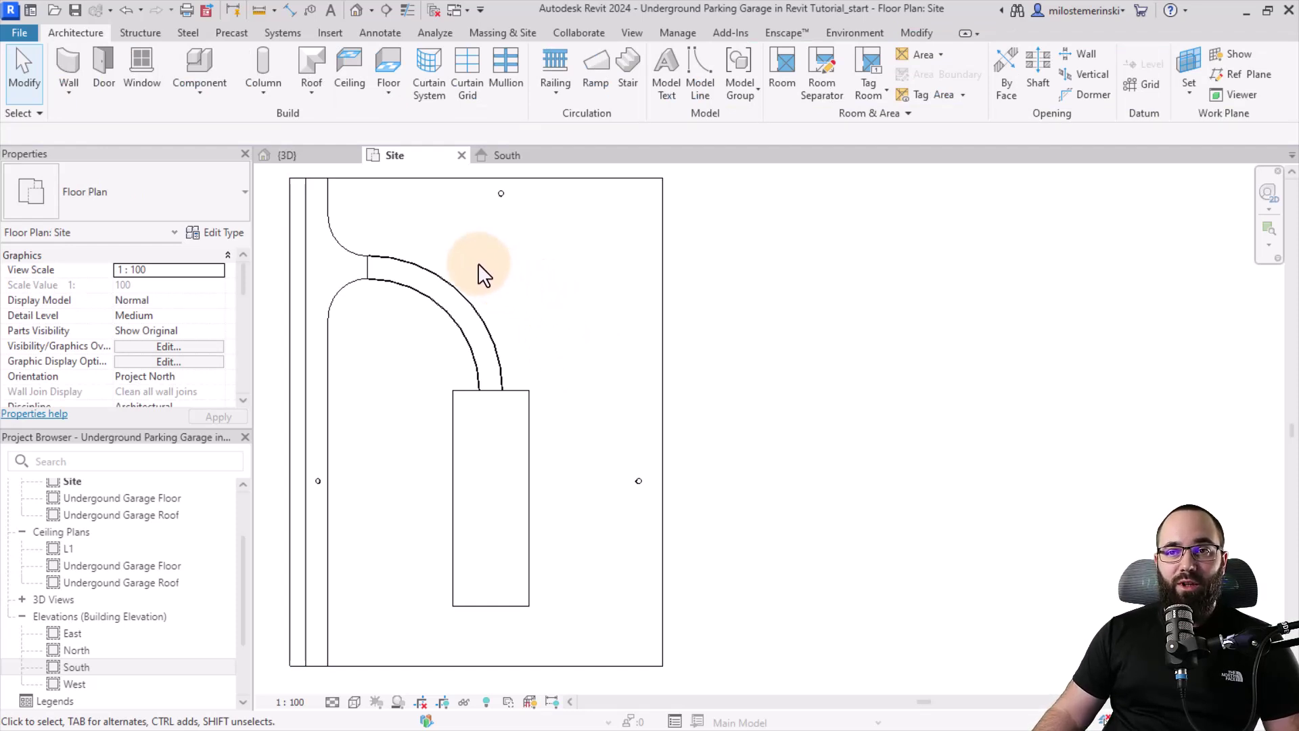
{"action": "left_click", "coordinate": [62, 62]}
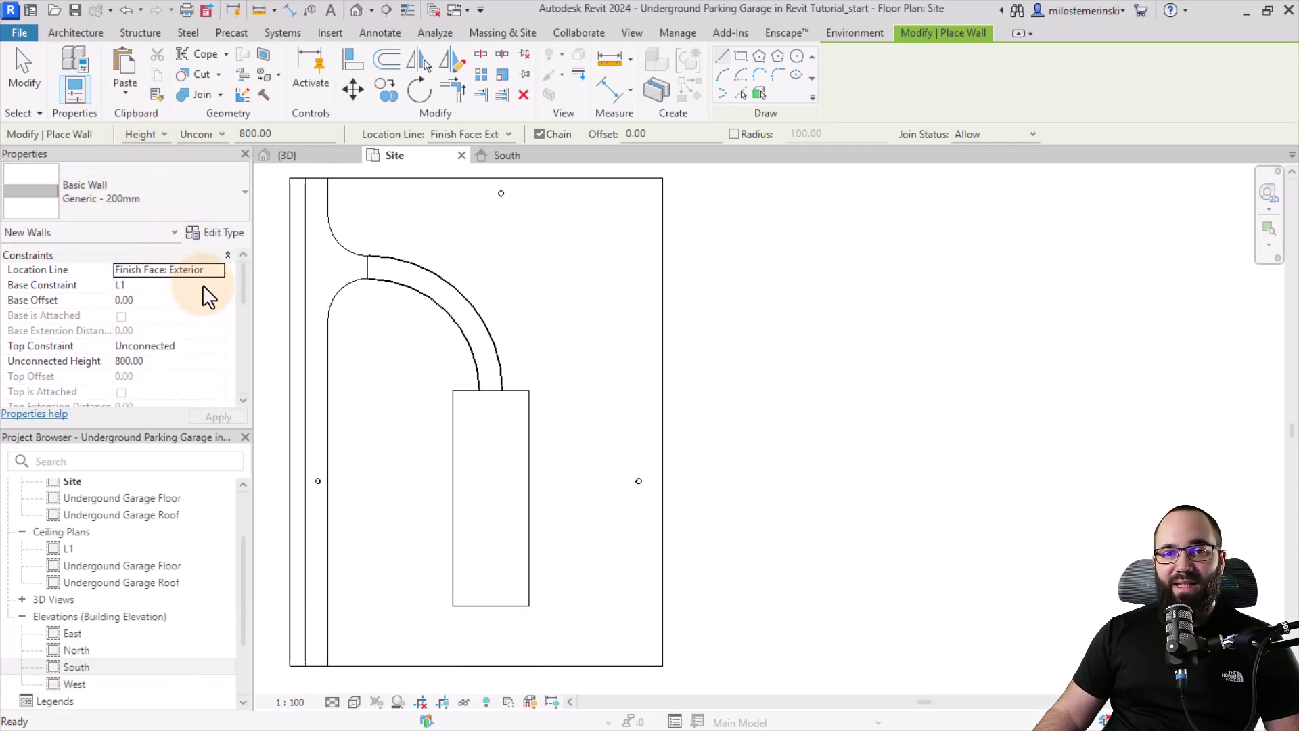
{"action": "left_click", "coordinate": [216, 287]}
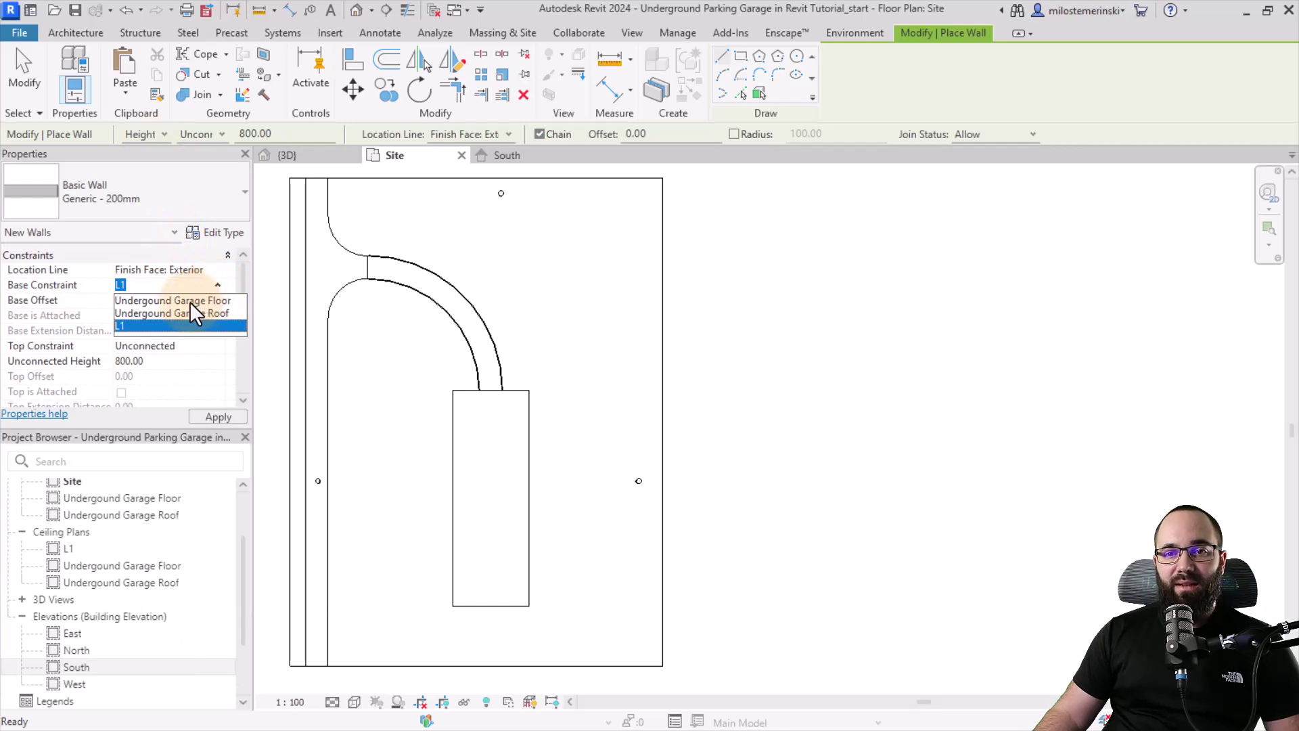
{"action": "left_click", "coordinate": [190, 302]}
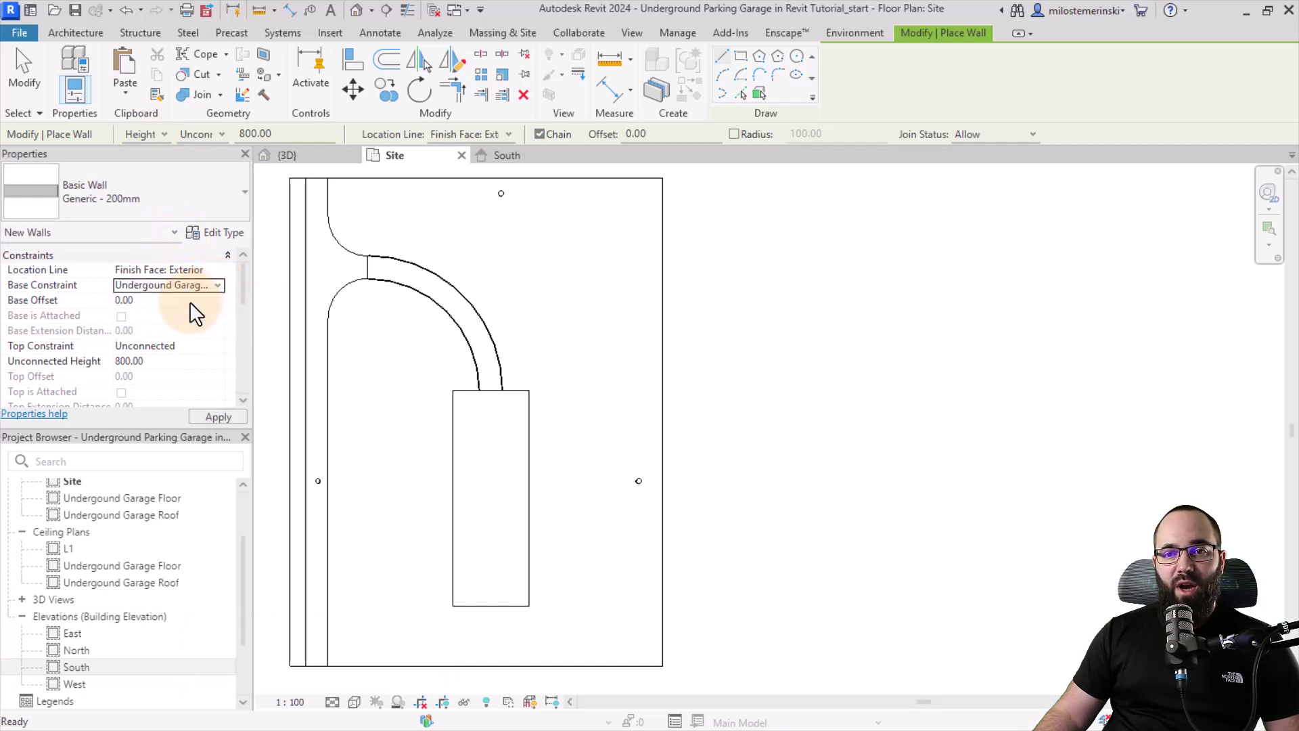
{"action": "left_click", "coordinate": [217, 346]}
{"action": "left_click", "coordinate": [169, 386]}
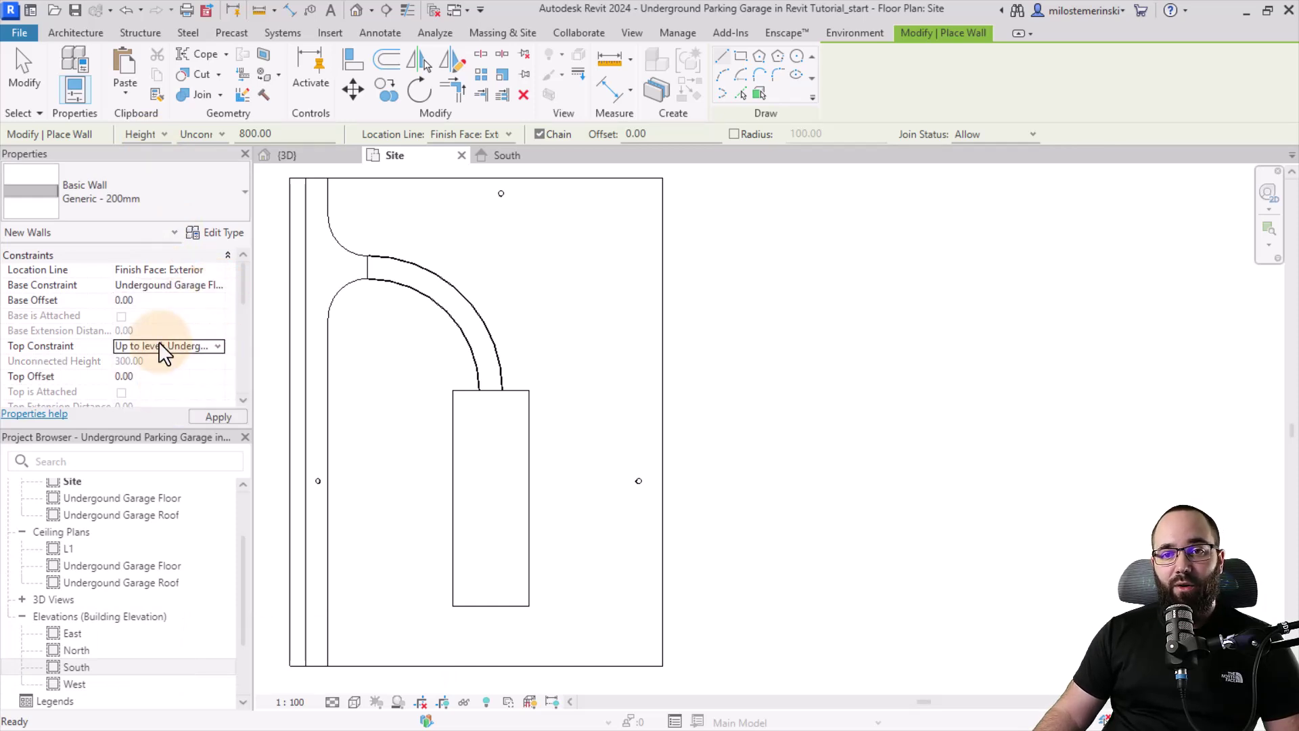
{"action": "left_click", "coordinate": [204, 419]}
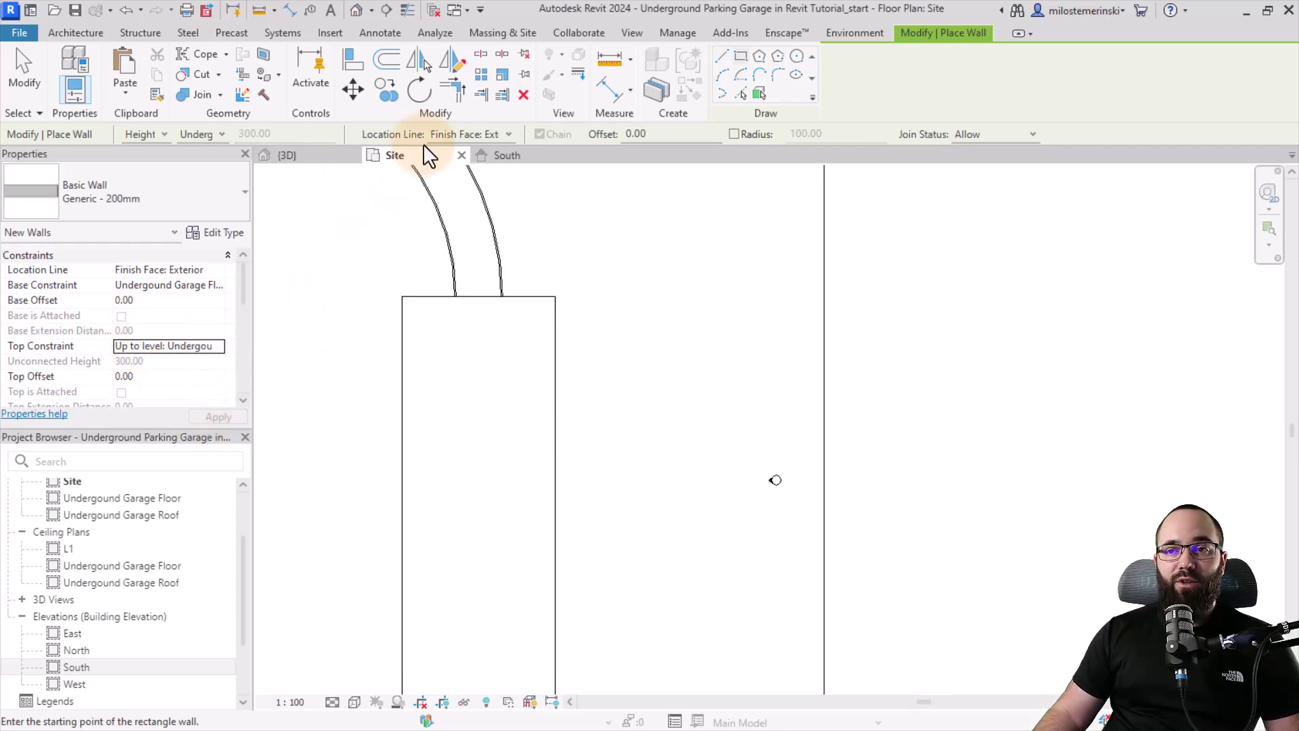
{"action": "left_click", "coordinate": [466, 134]}
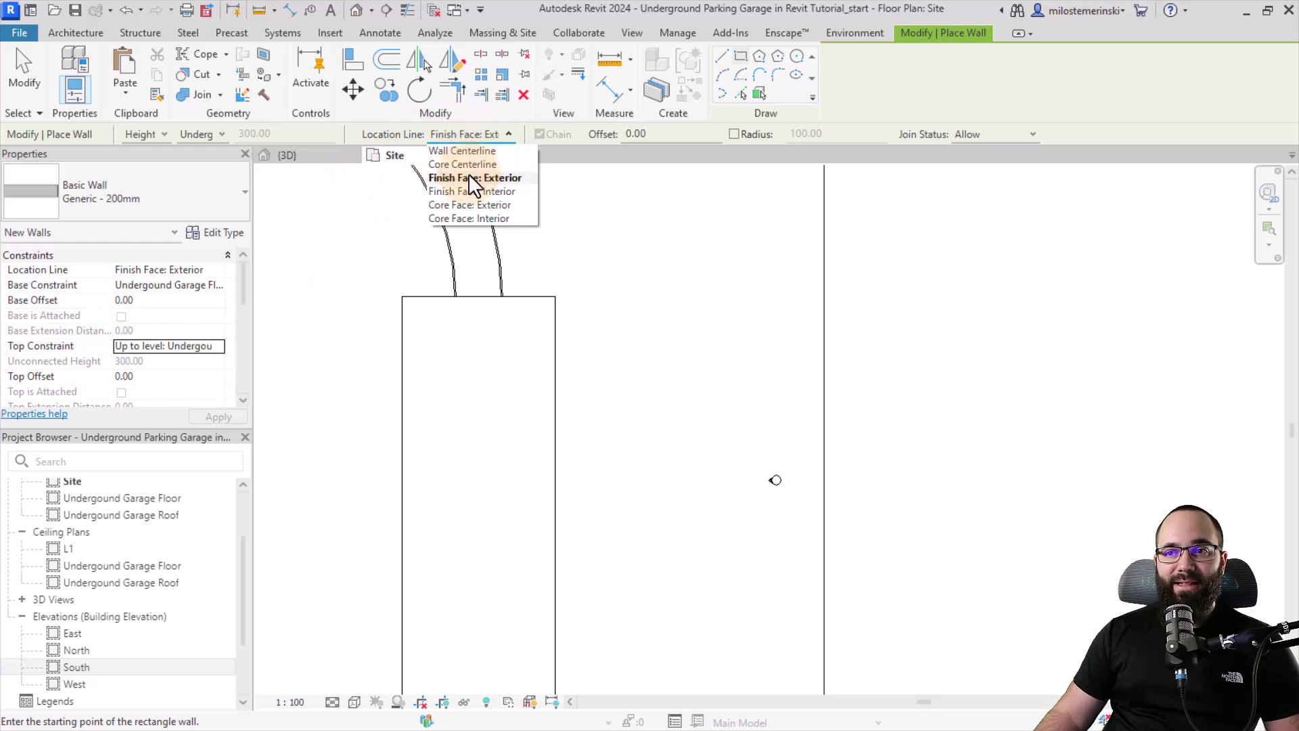
{"action": "left_click", "coordinate": [471, 175]}
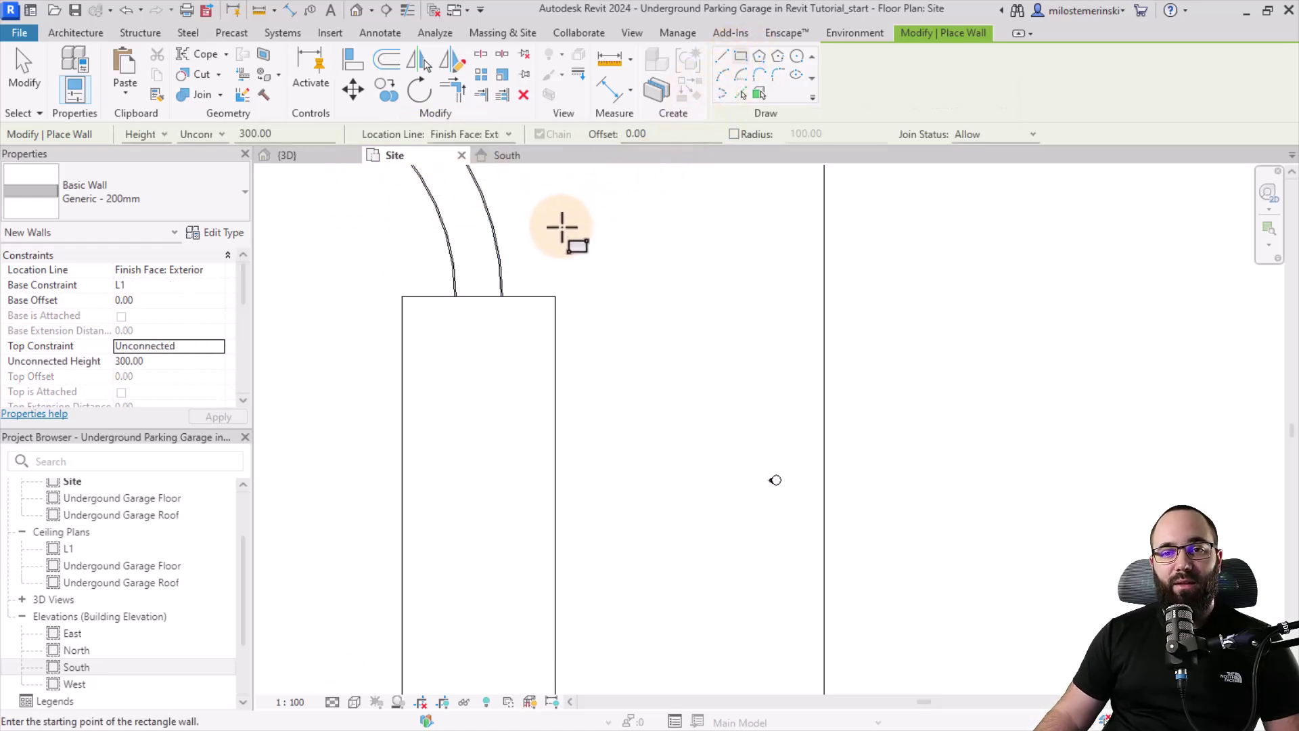
- Draw the rectangular garage walls between opposite corners of the garage outline in the Site plan
{"action": "left_click", "coordinate": [402, 296]}
{"action": "scroll", "coordinate": [484, 420], "scroll_direction": "down", "scroll_amount": 2}
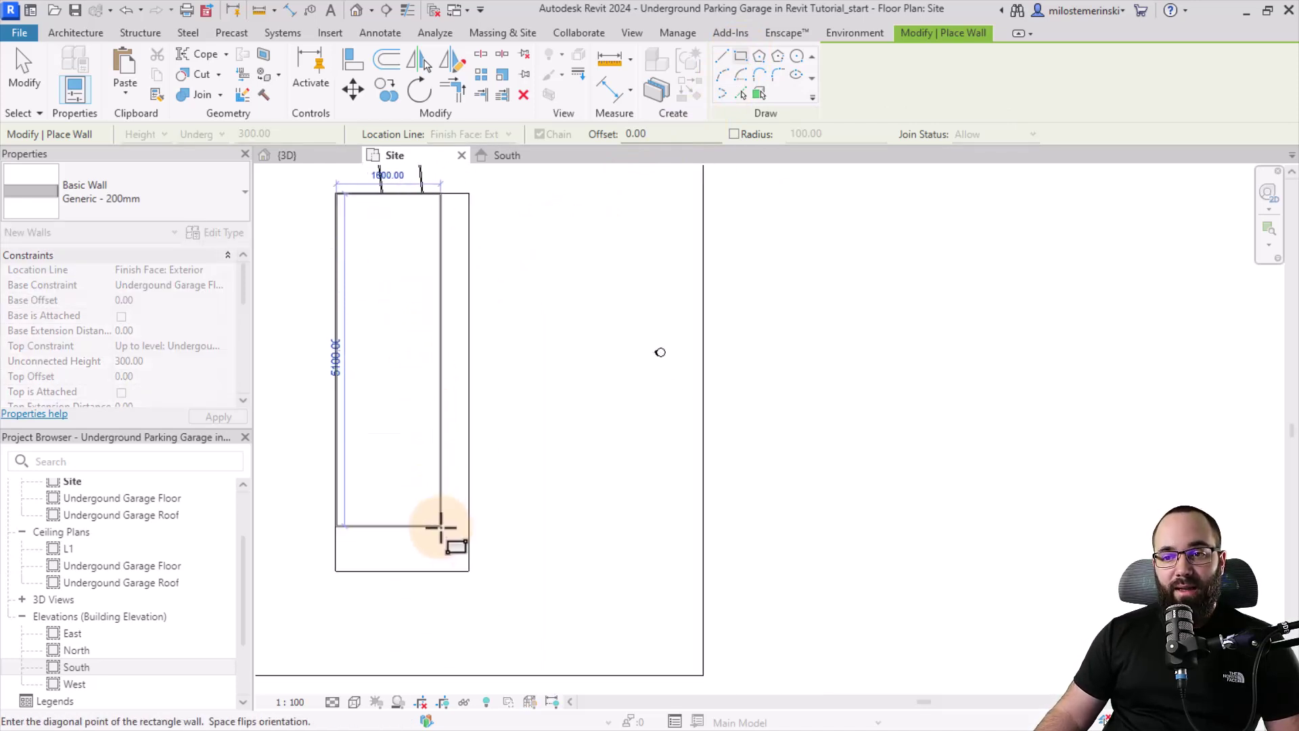
{"action": "scroll", "coordinate": [440, 534], "scroll_direction": "up", "scroll_amount": 3}
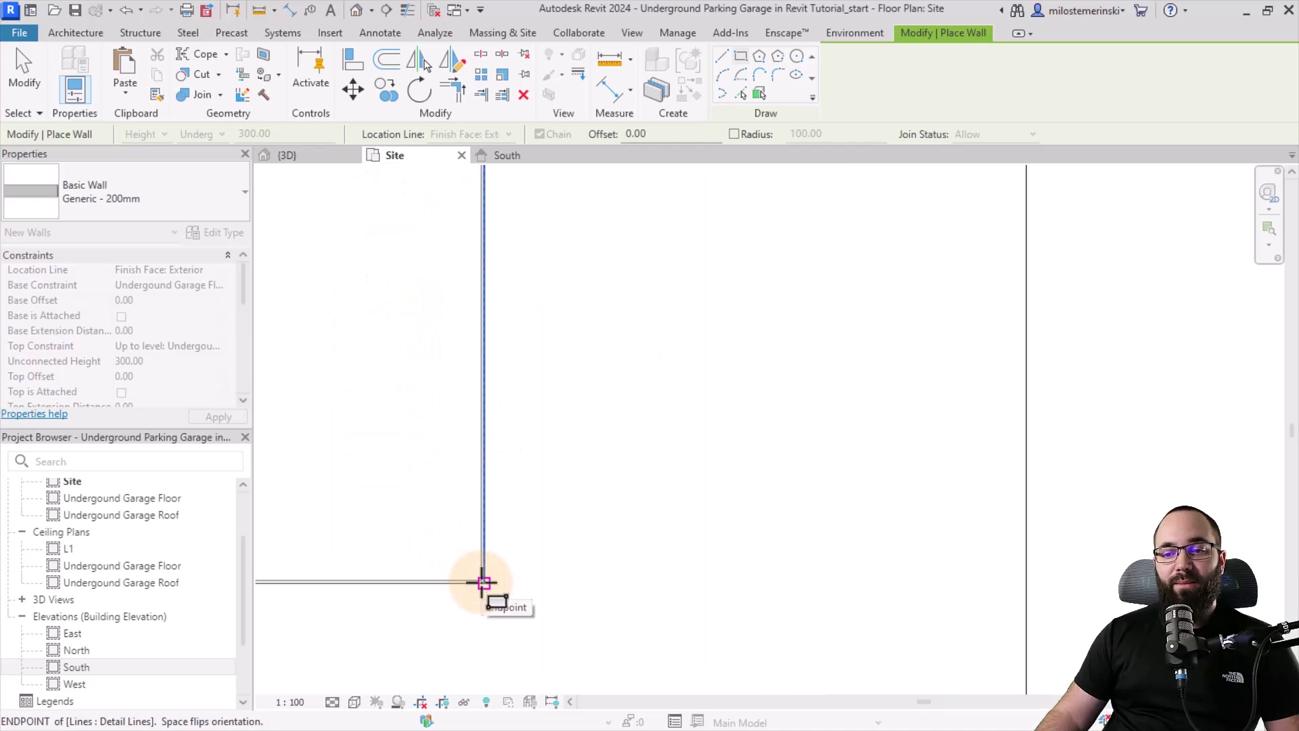
{"action": "left_click", "coordinate": [483, 582]}
{"action": "scroll", "coordinate": [538, 491], "scroll_direction": "down", "scroll_amount": 3}
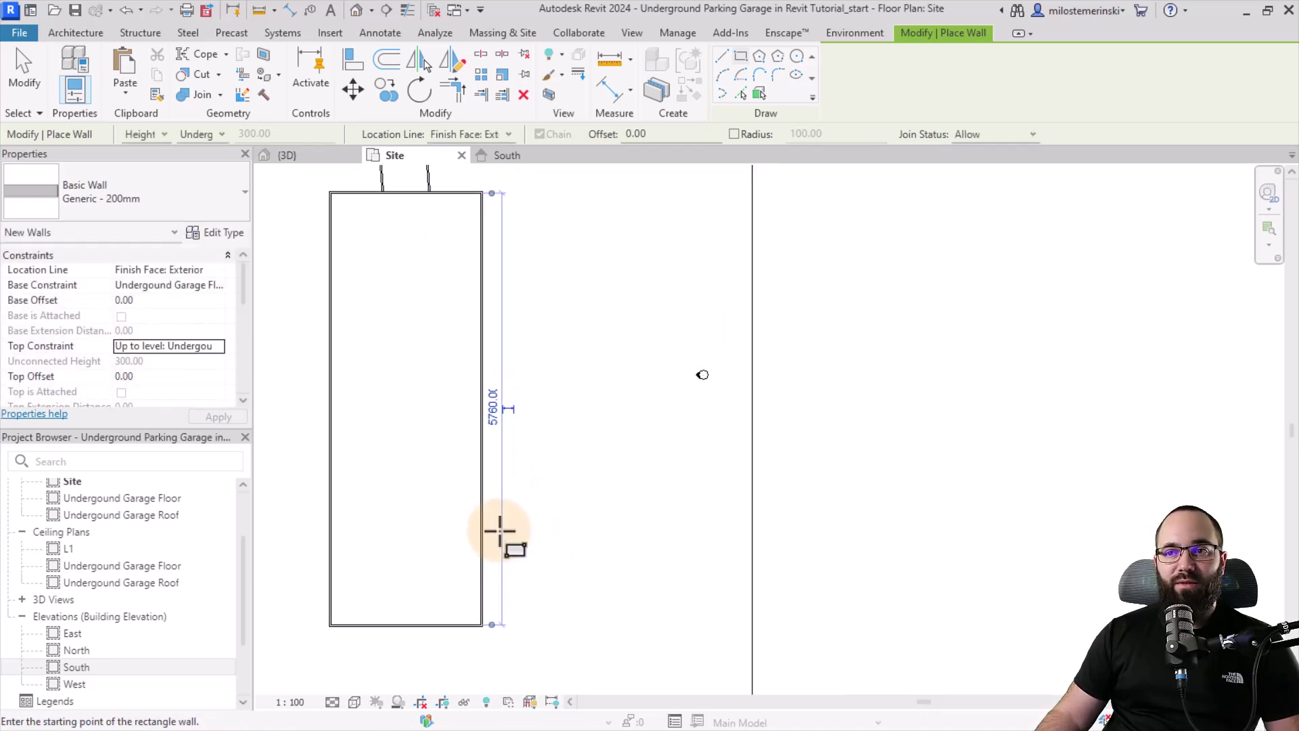
{"action": "key", "text": "Escape"}
{"action": "key", "text": "Escape"}
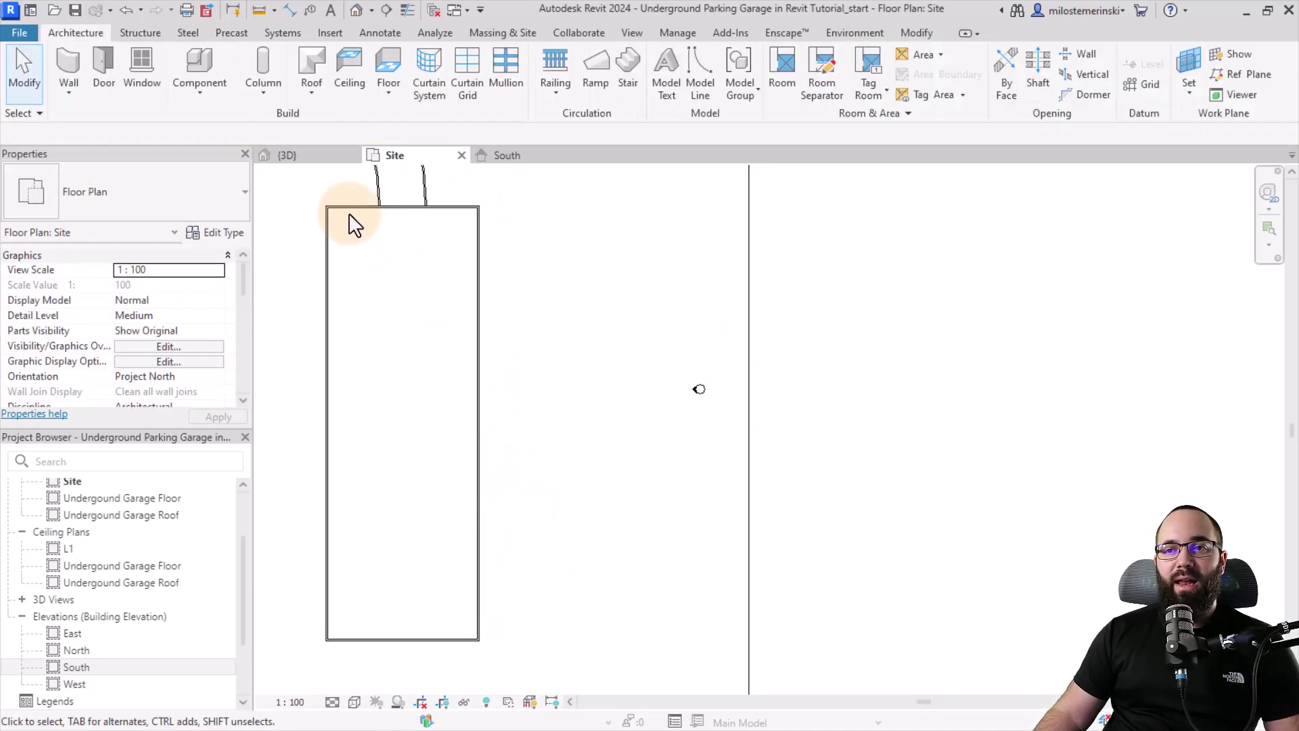
- Set the 3D view to the Wireframe visual style and inspect the garage walls below ground
{"action": "left_click", "coordinate": [298, 156]}
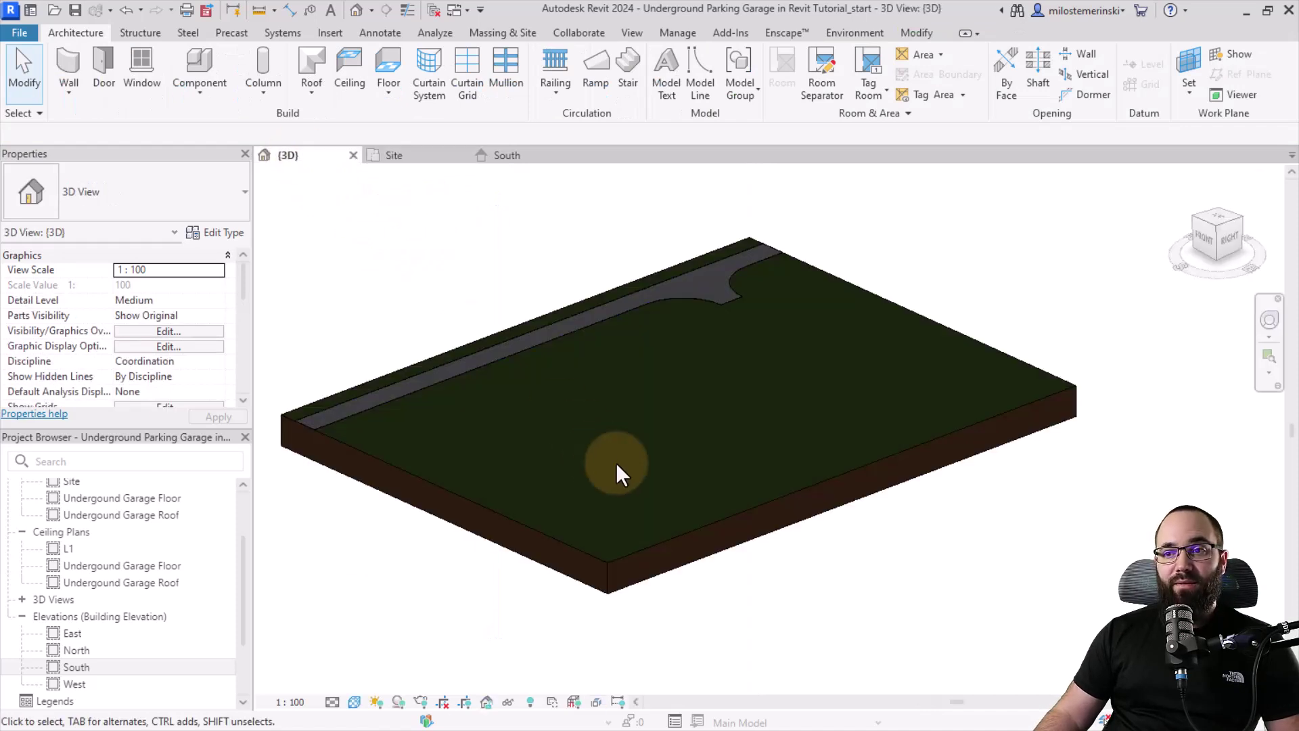
{"action": "middle_click_drag", "start_coordinate": [617, 467], "coordinate": [452, 481], "text": "shift"}
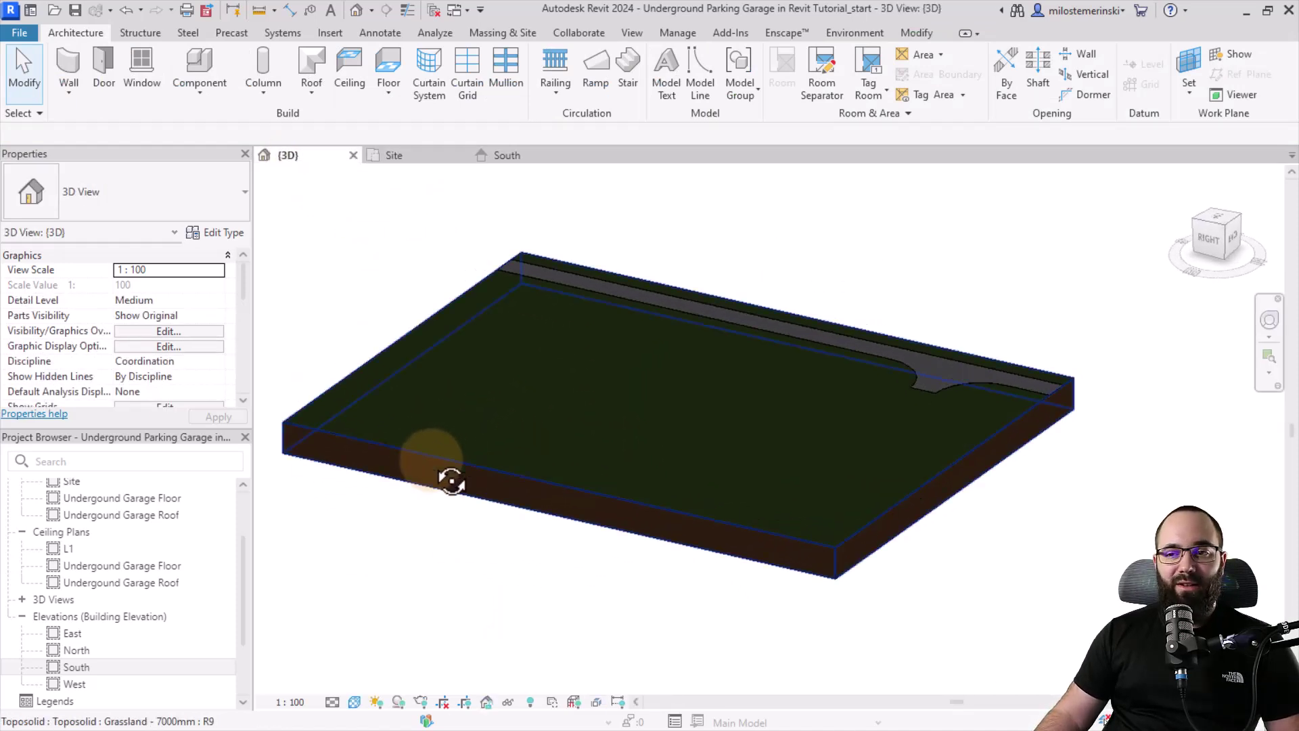
{"action": "left_click", "coordinate": [354, 702]}
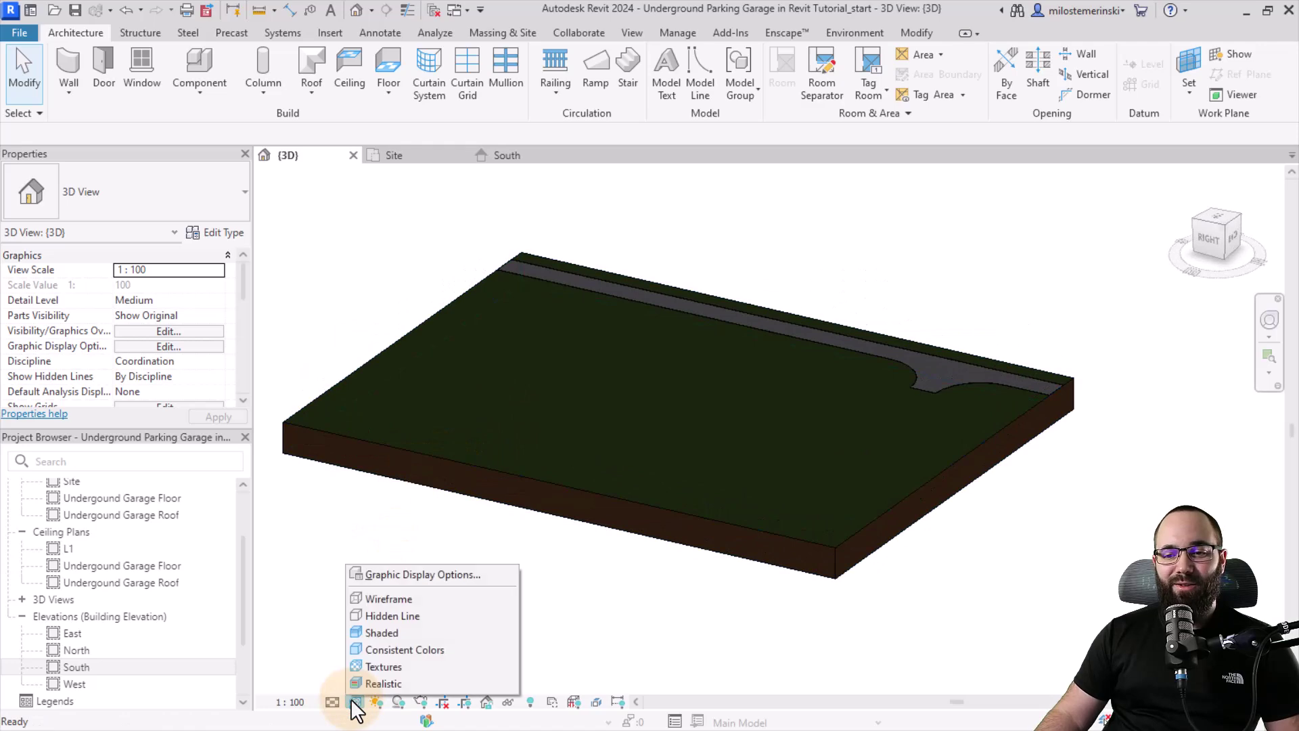
{"action": "left_click", "coordinate": [371, 599]}
{"action": "middle_click_drag", "start_coordinate": [422, 507], "coordinate": [571, 458], "text": "shift"}
{"action": "scroll", "coordinate": [534, 450], "scroll_direction": "up", "scroll_amount": 2}
{"action": "scroll", "coordinate": [403, 478], "scroll_direction": "up", "scroll_amount": 1}
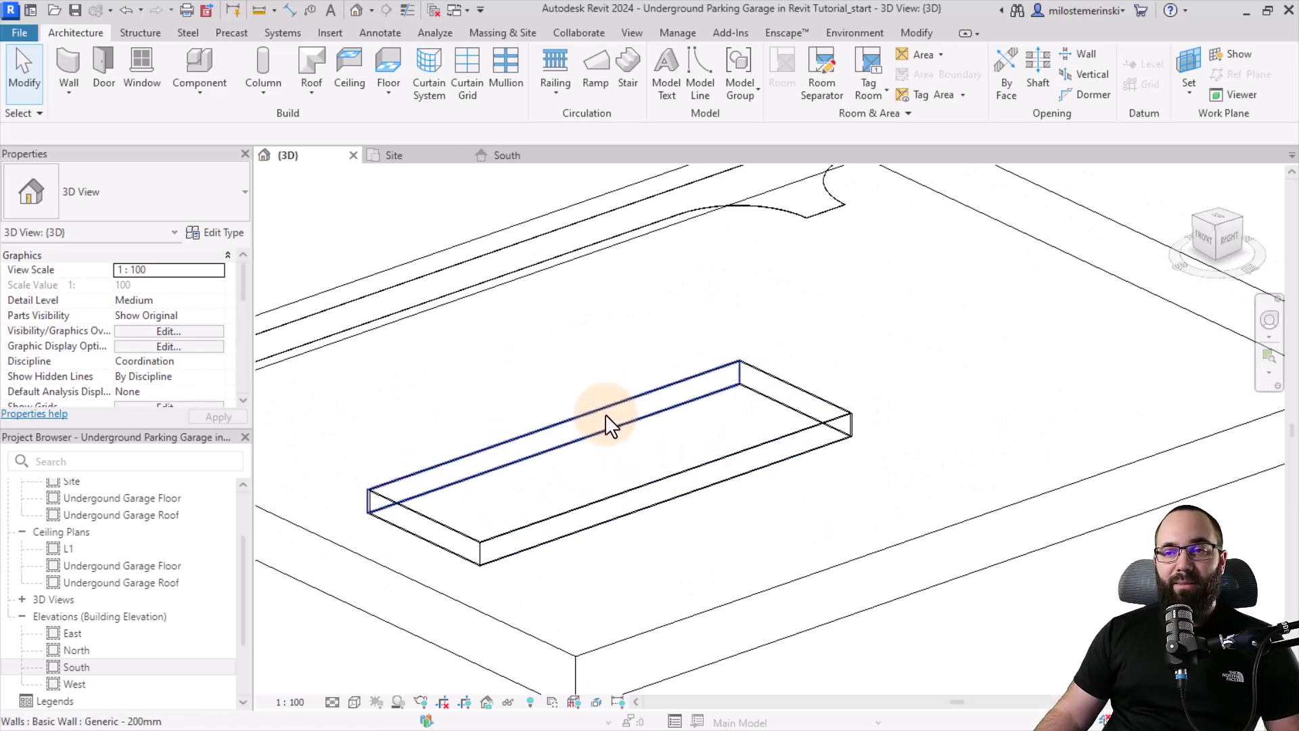
- Start a floor in the Site plan using the Generic 300mm type
{"action": "left_click", "coordinate": [415, 160]}
{"action": "middle_click_drag", "start_coordinate": [380, 348], "coordinate": [405, 367]}
{"action": "key", "text": "s"}
{"action": "key", "text": "b"}
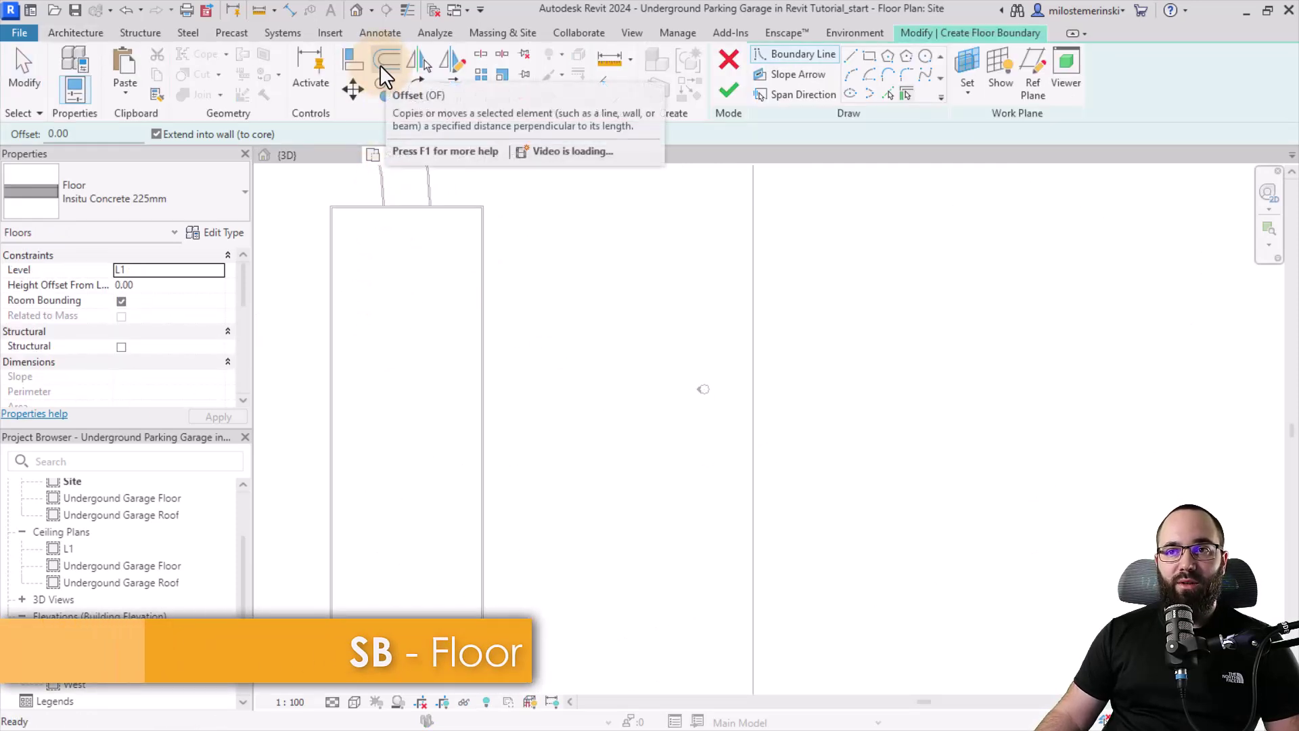
{"action": "left_click", "coordinate": [153, 191]}
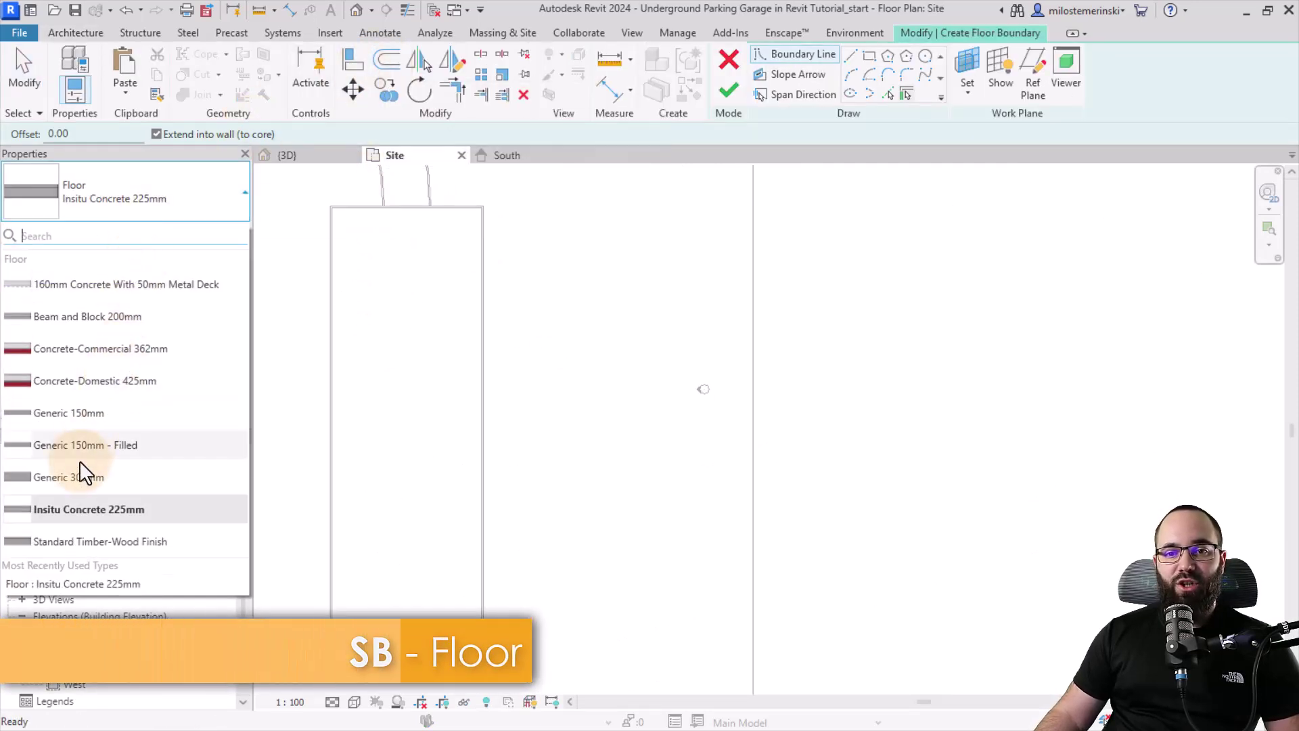
{"action": "left_click", "coordinate": [72, 477]}
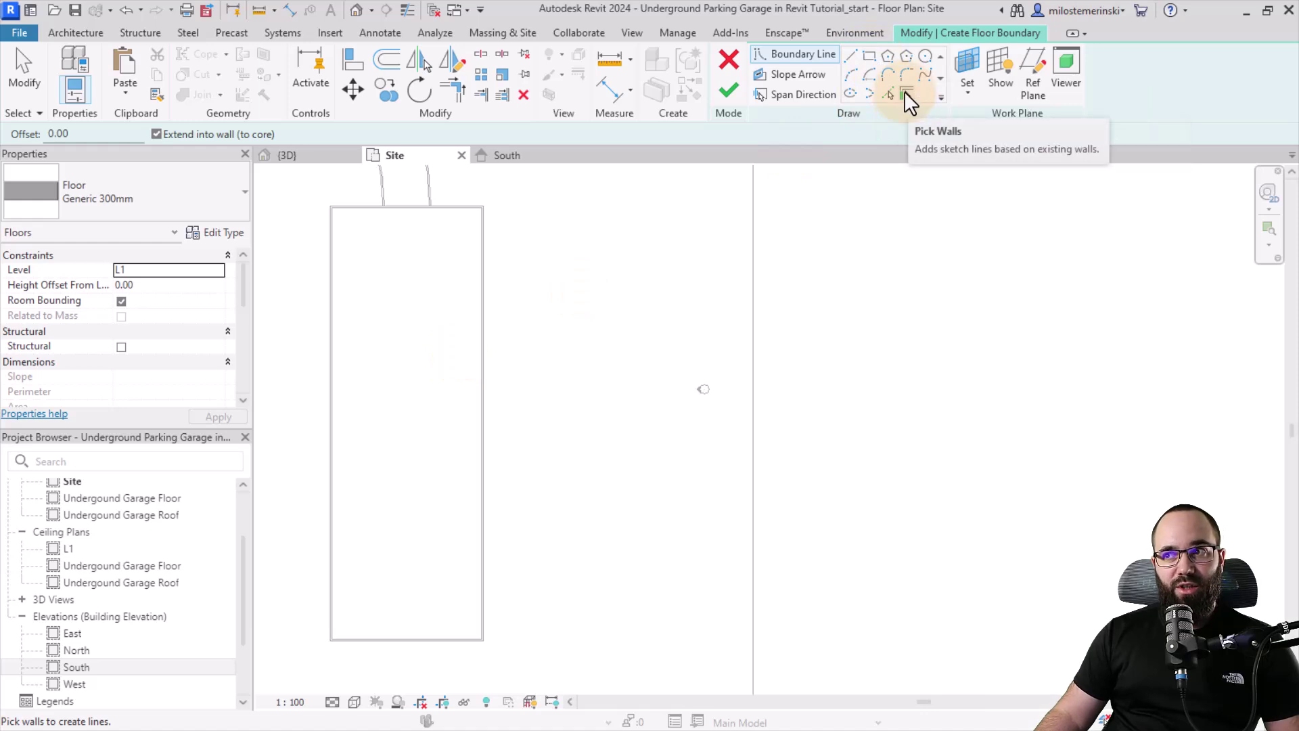
- Create the floor boundary from the full chain of garage walls and place the floor on level Undergound Garage Floor
{"action": "key", "text": "Tab"}
{"action": "left_click", "coordinate": [356, 205]}
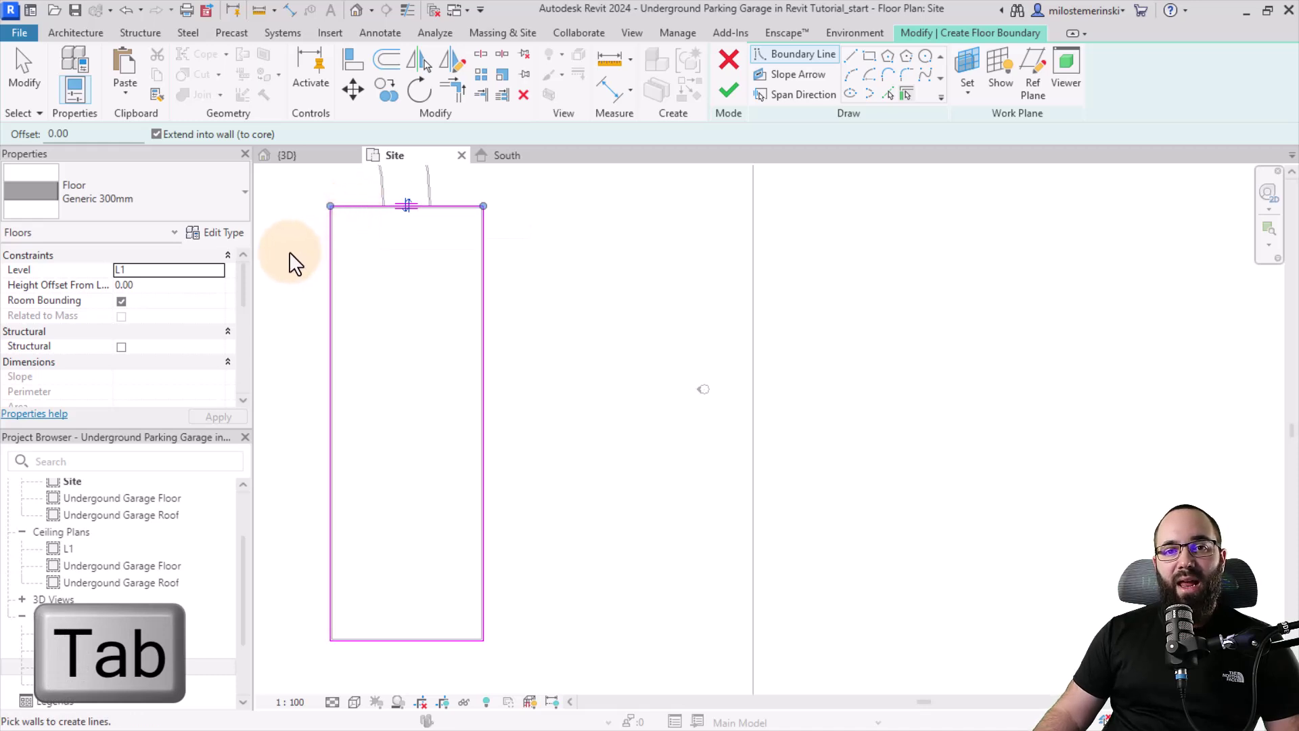
{"action": "left_click", "coordinate": [217, 269]}
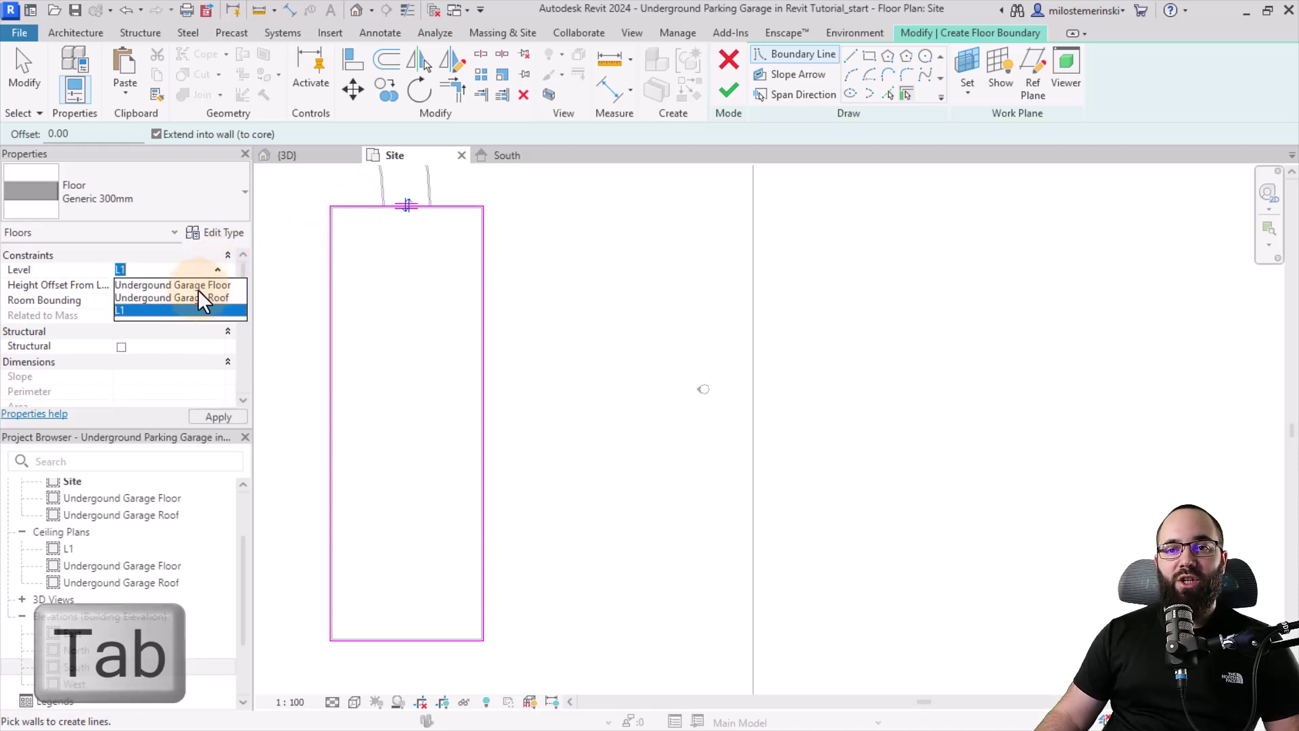
{"action": "left_click", "coordinate": [136, 285]}
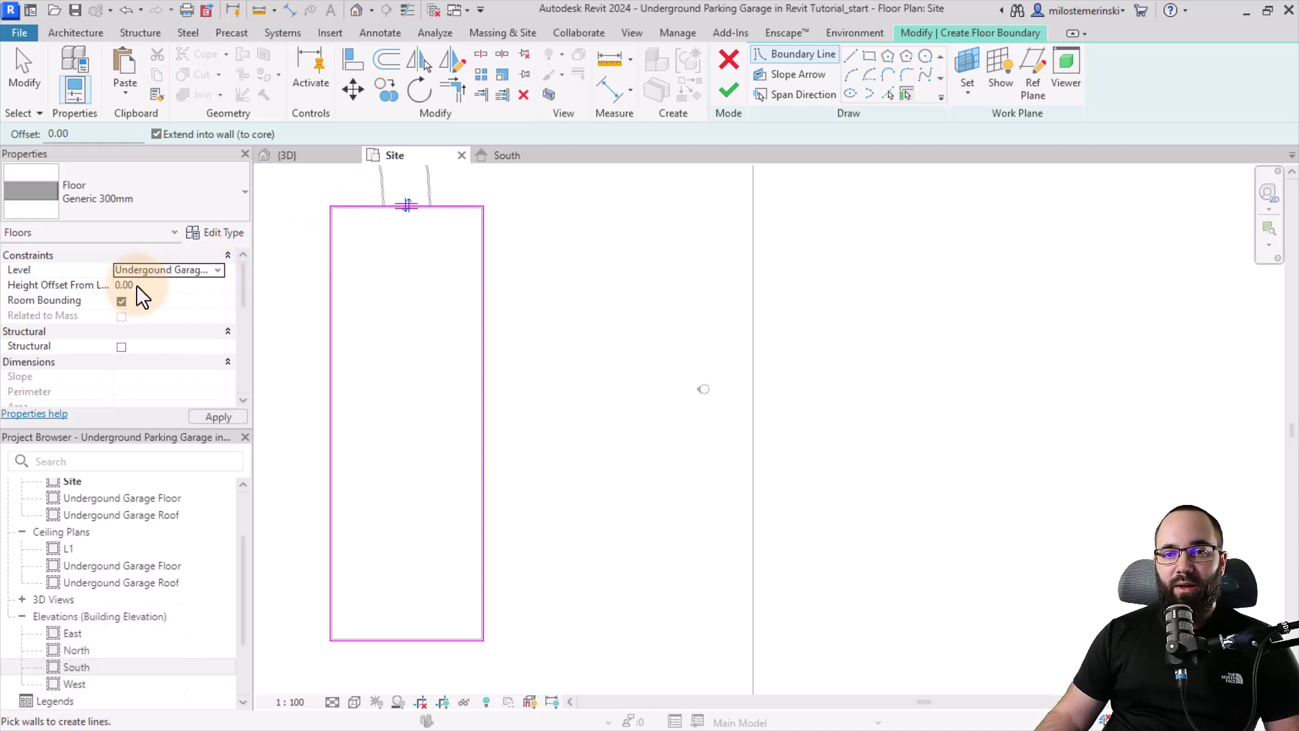
{"action": "left_click", "coordinate": [201, 416]}
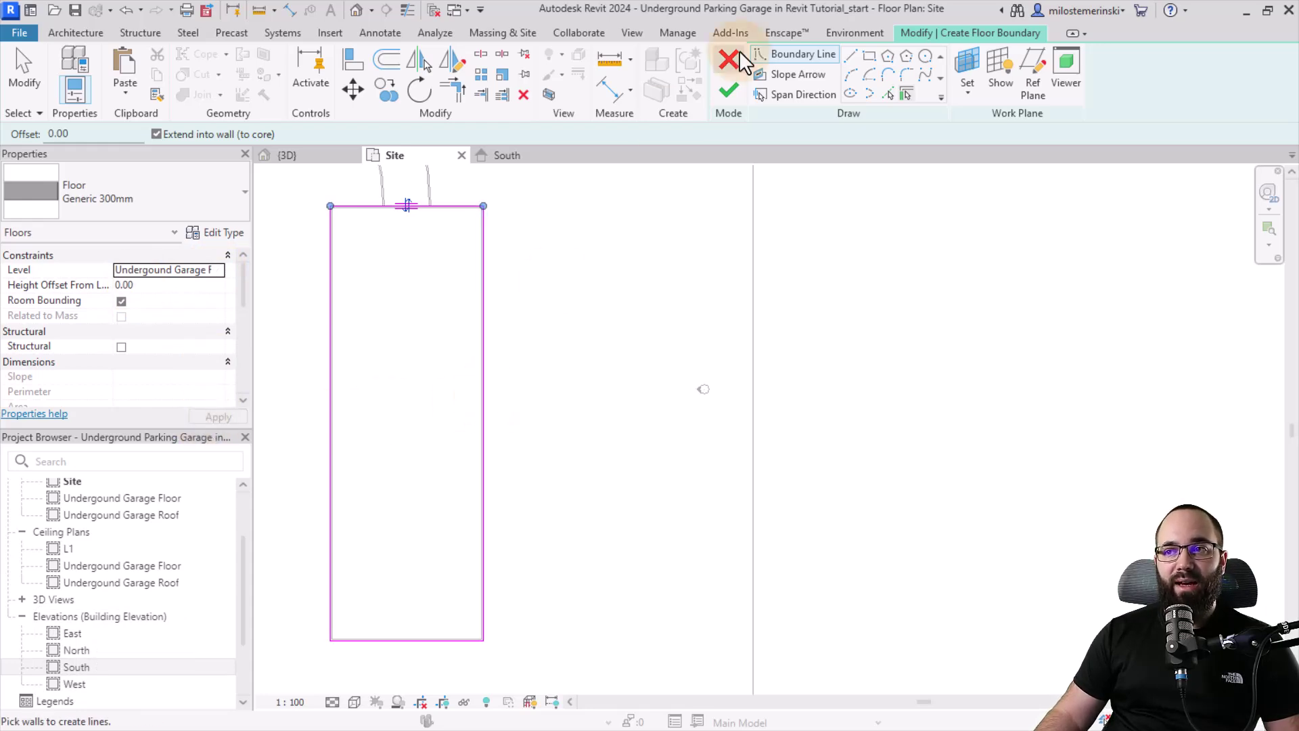
{"action": "left_click", "coordinate": [729, 94]}
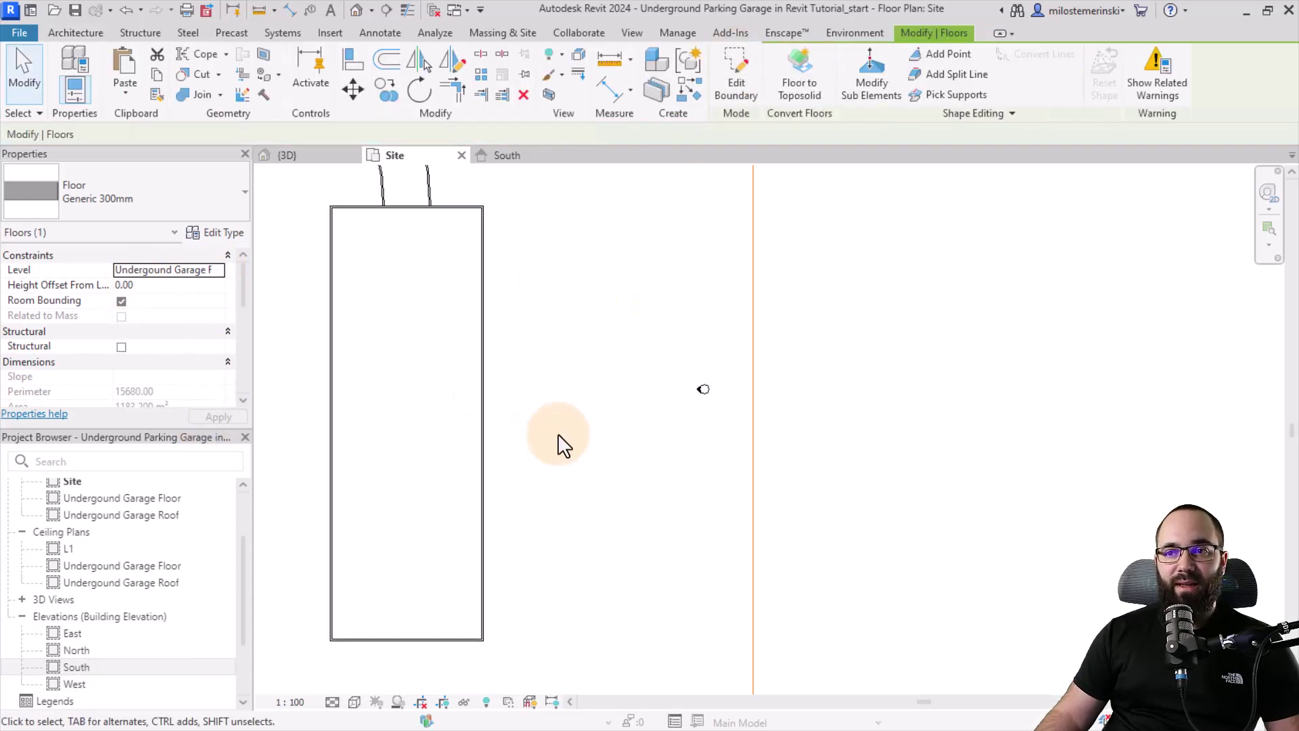
- Add a slab edge around the complete bottom edge loop of the garage floor in the 3D view
{"action": "left_click", "coordinate": [322, 172]}
{"action": "middle_click_drag", "start_coordinate": [623, 501], "coordinate": [589, 545], "text": "shift"}
{"action": "scroll", "coordinate": [420, 546], "scroll_direction": "up", "scroll_amount": 5}
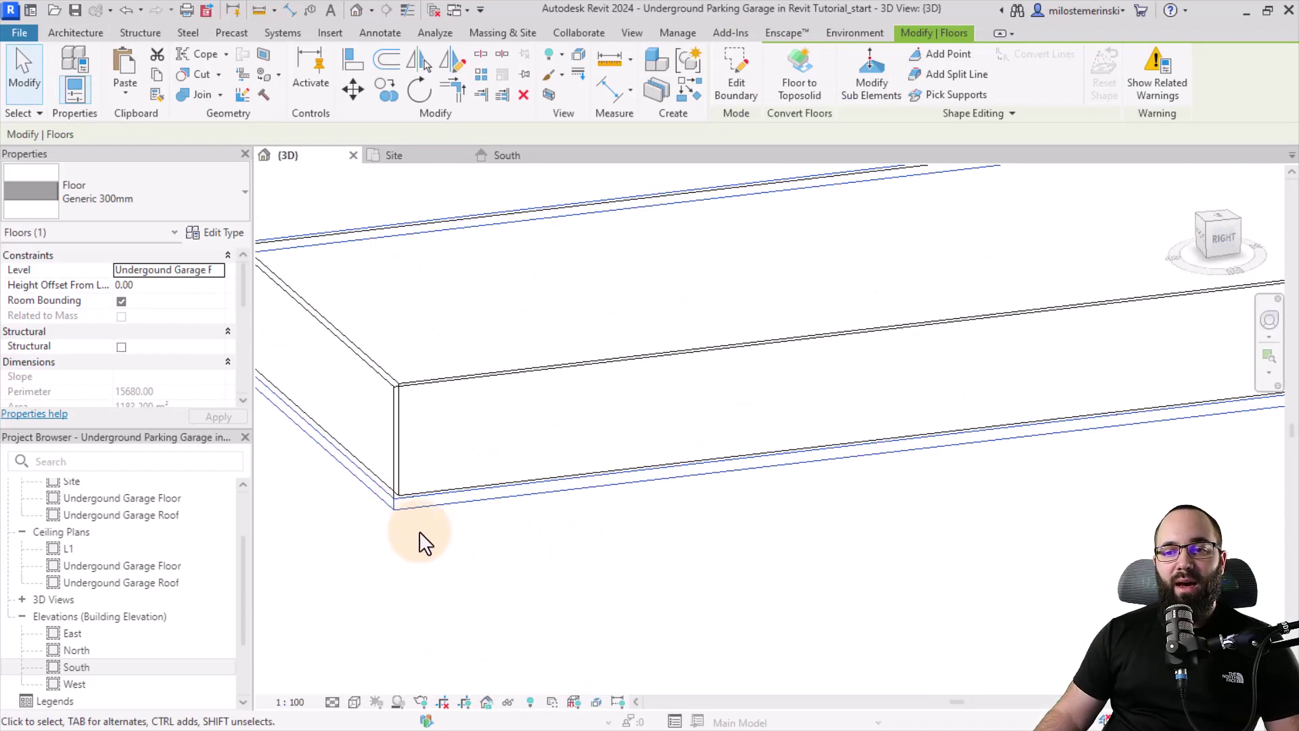
{"action": "middle_click_drag", "start_coordinate": [420, 546], "coordinate": [473, 557], "text": "shift"}
{"action": "scroll", "coordinate": [464, 493], "scroll_direction": "down", "scroll_amount": 6}
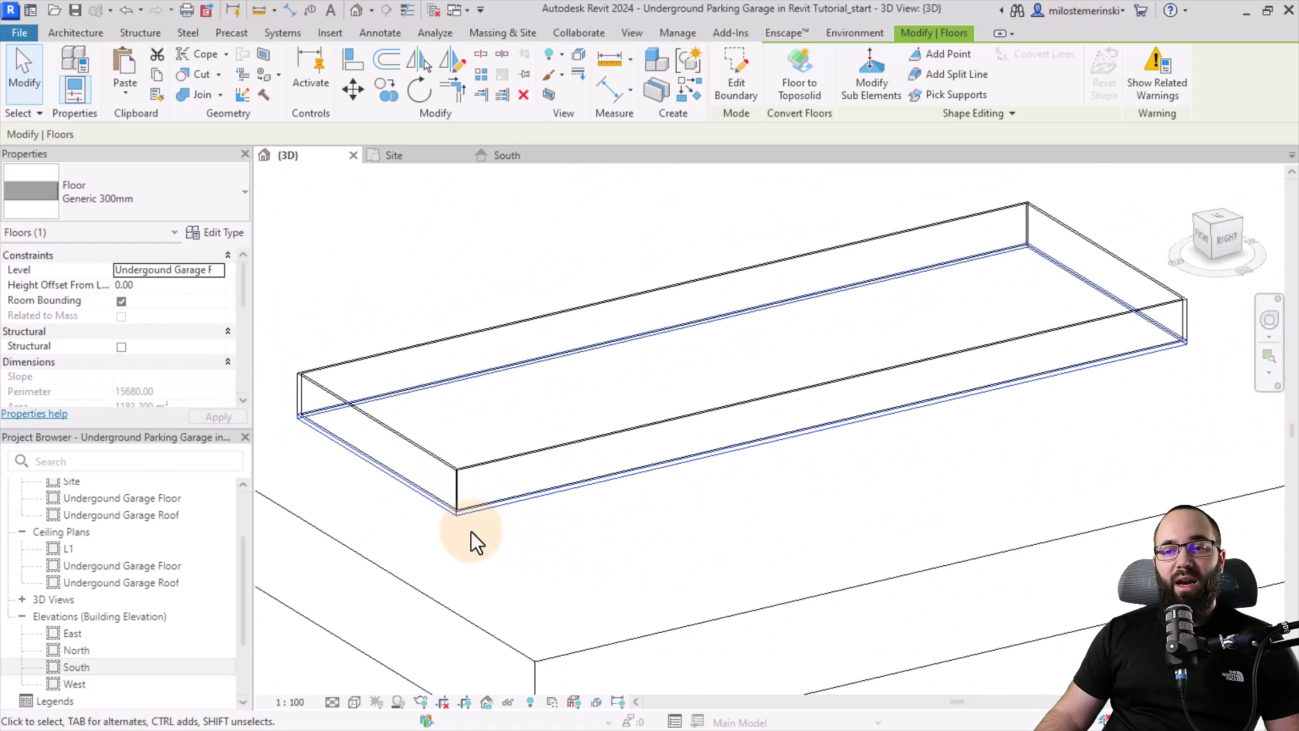
{"action": "left_click", "coordinate": [490, 548]}
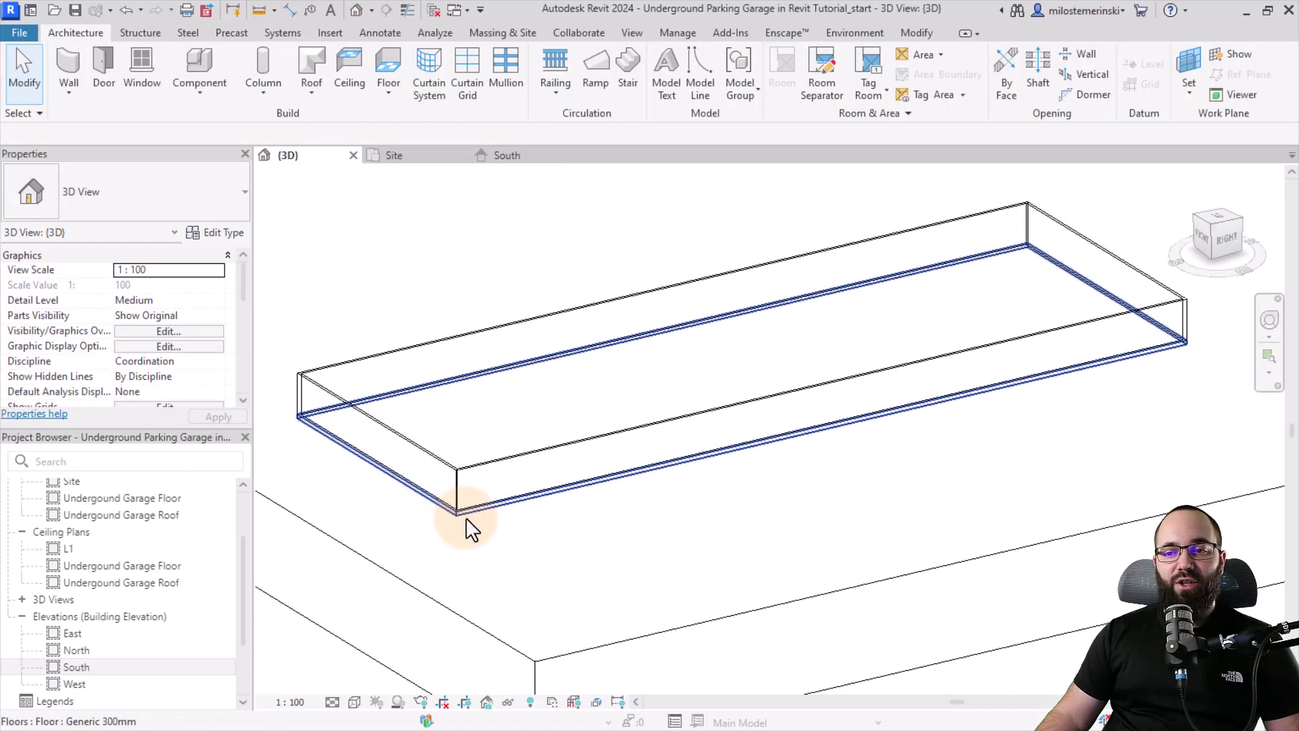
{"action": "left_click", "coordinate": [395, 91]}
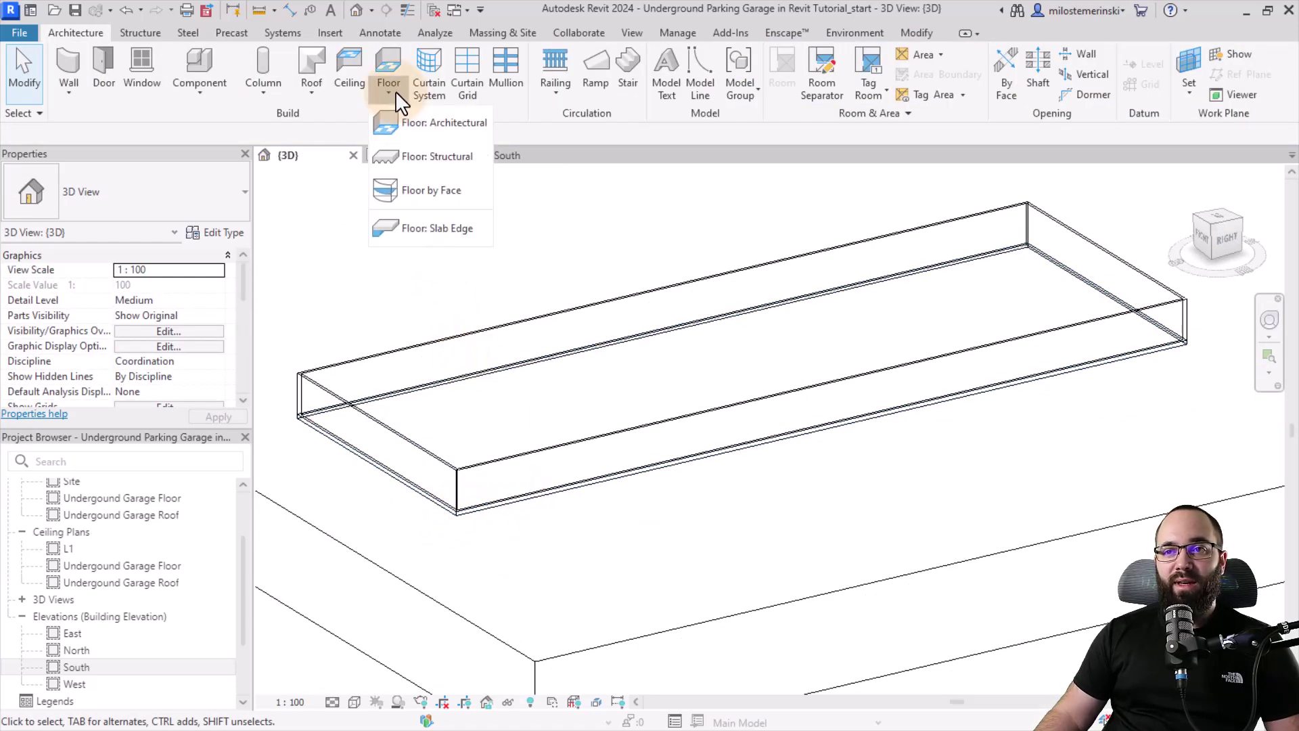
{"action": "left_click", "coordinate": [440, 233]}
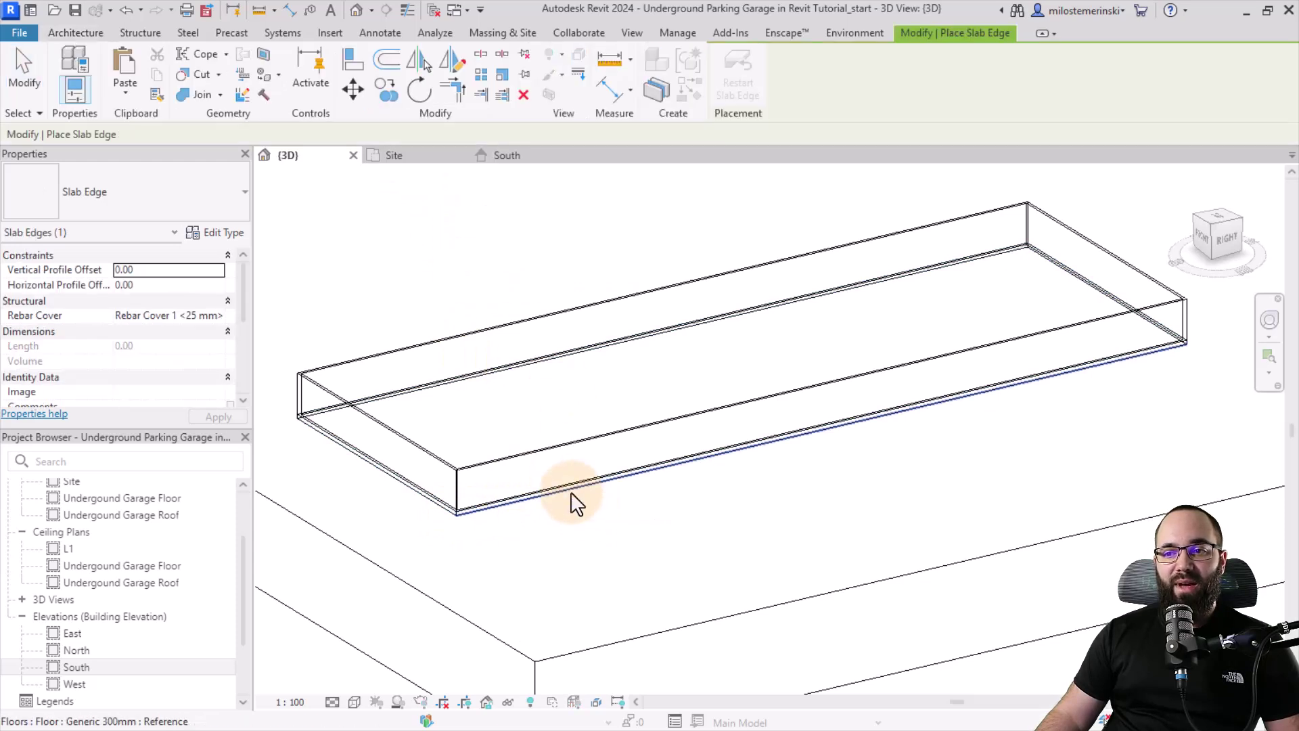
{"action": "key", "text": "Tab"}
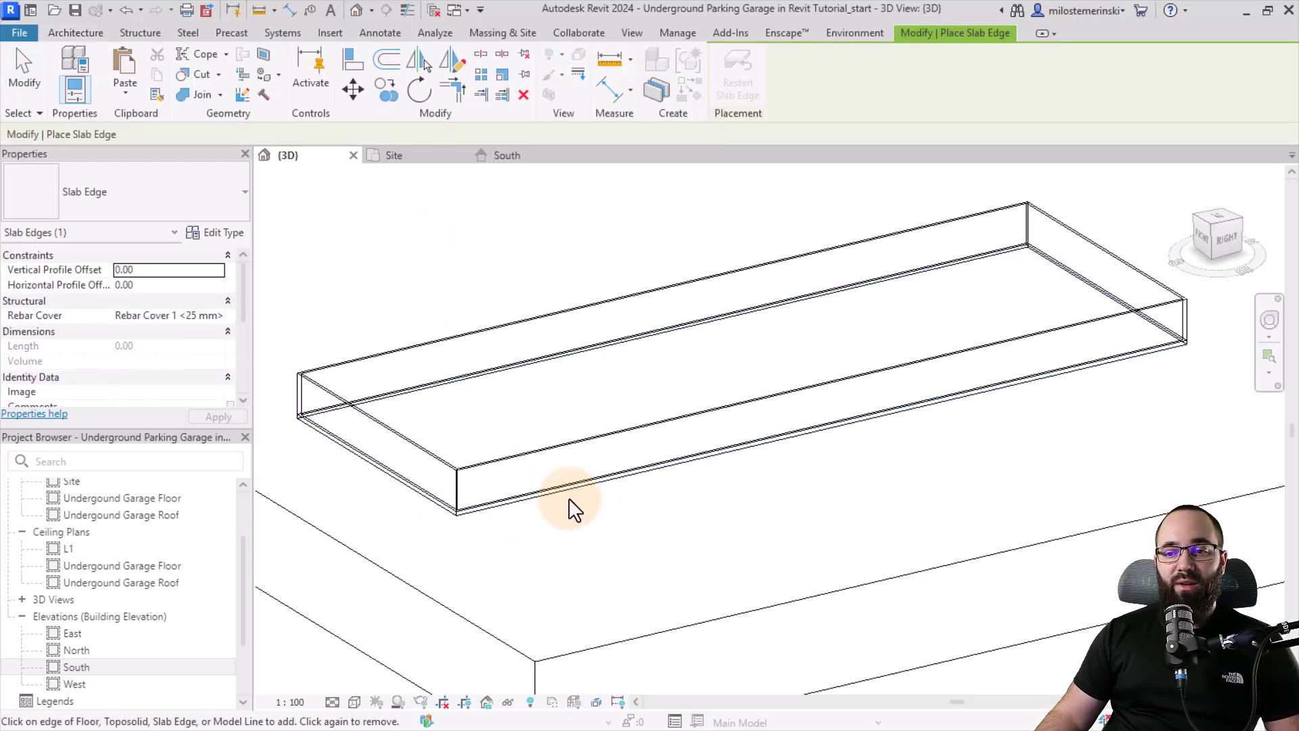
{"action": "key", "text": "Tab"}
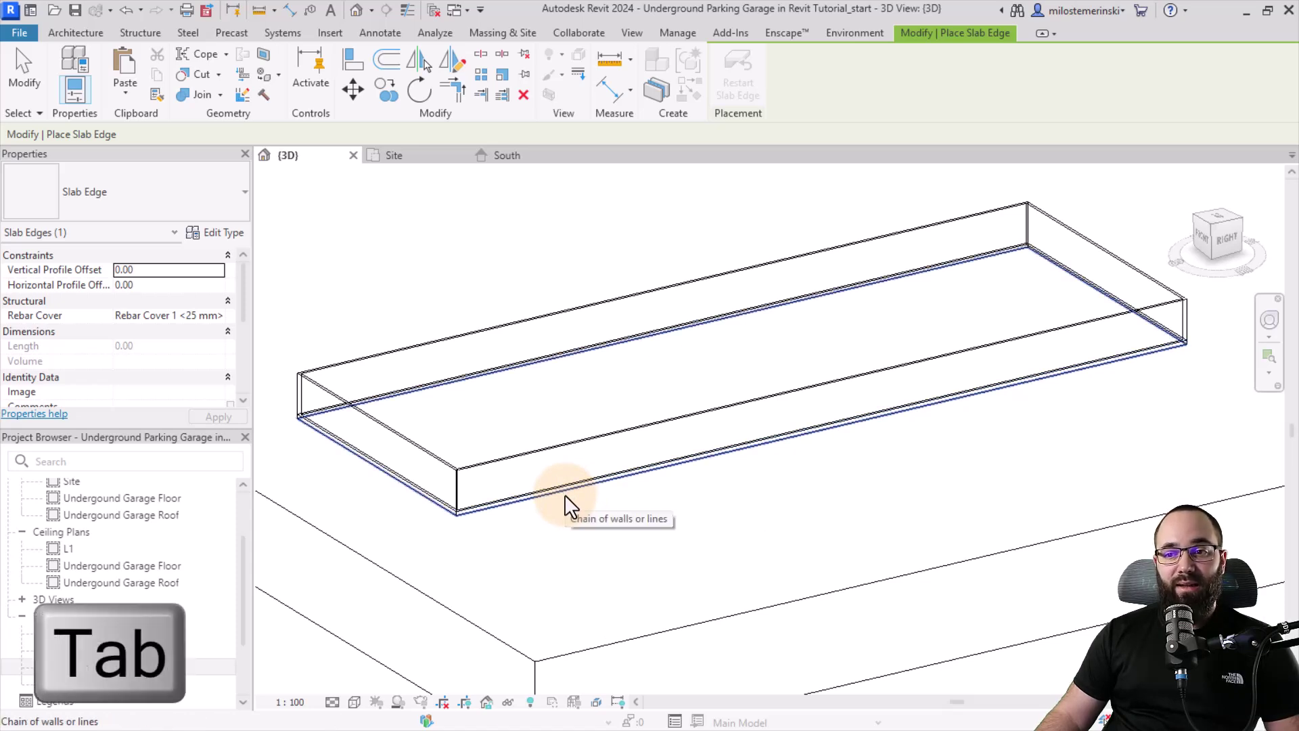
{"action": "left_click", "coordinate": [565, 506]}
{"action": "middle_click_drag", "start_coordinate": [609, 560], "coordinate": [636, 599], "text": "shift"}
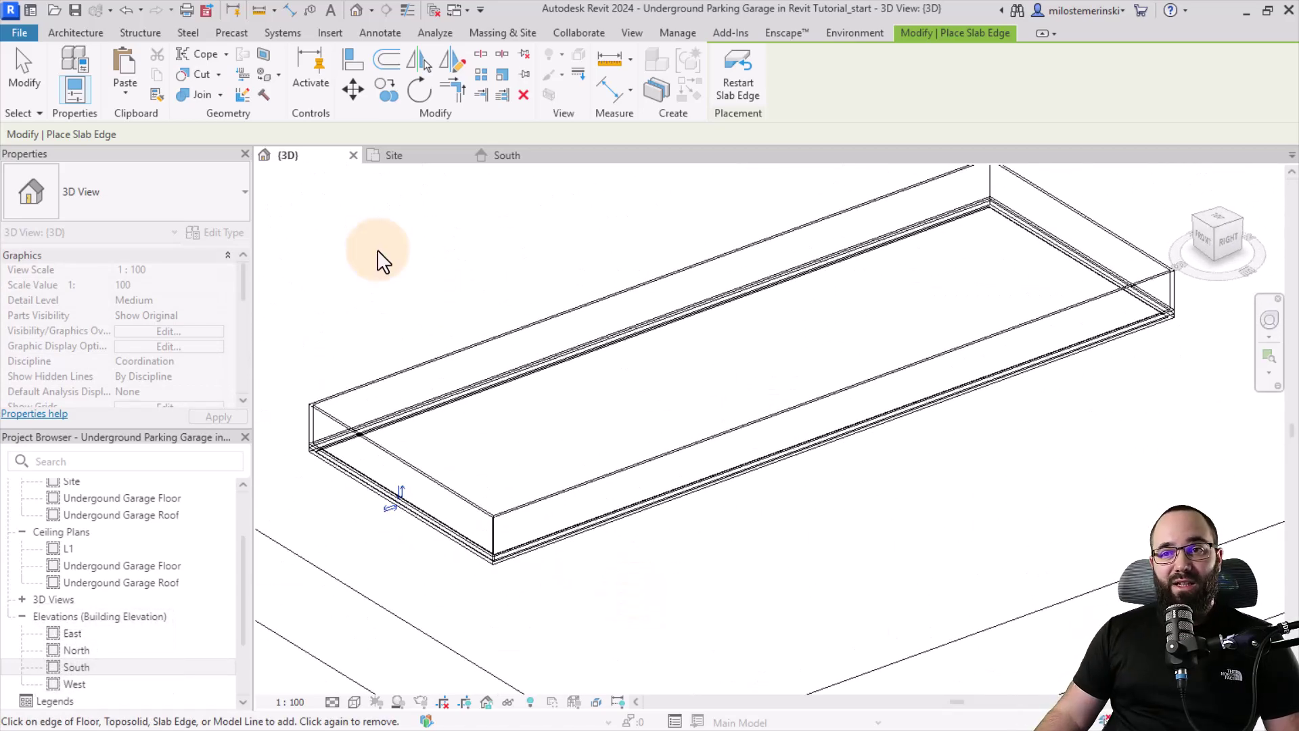
- Start a footprint roof in the Site plan with slope definition off, and create its boundary from the full chain of garage walls
{"action": "left_click", "coordinate": [434, 172]}
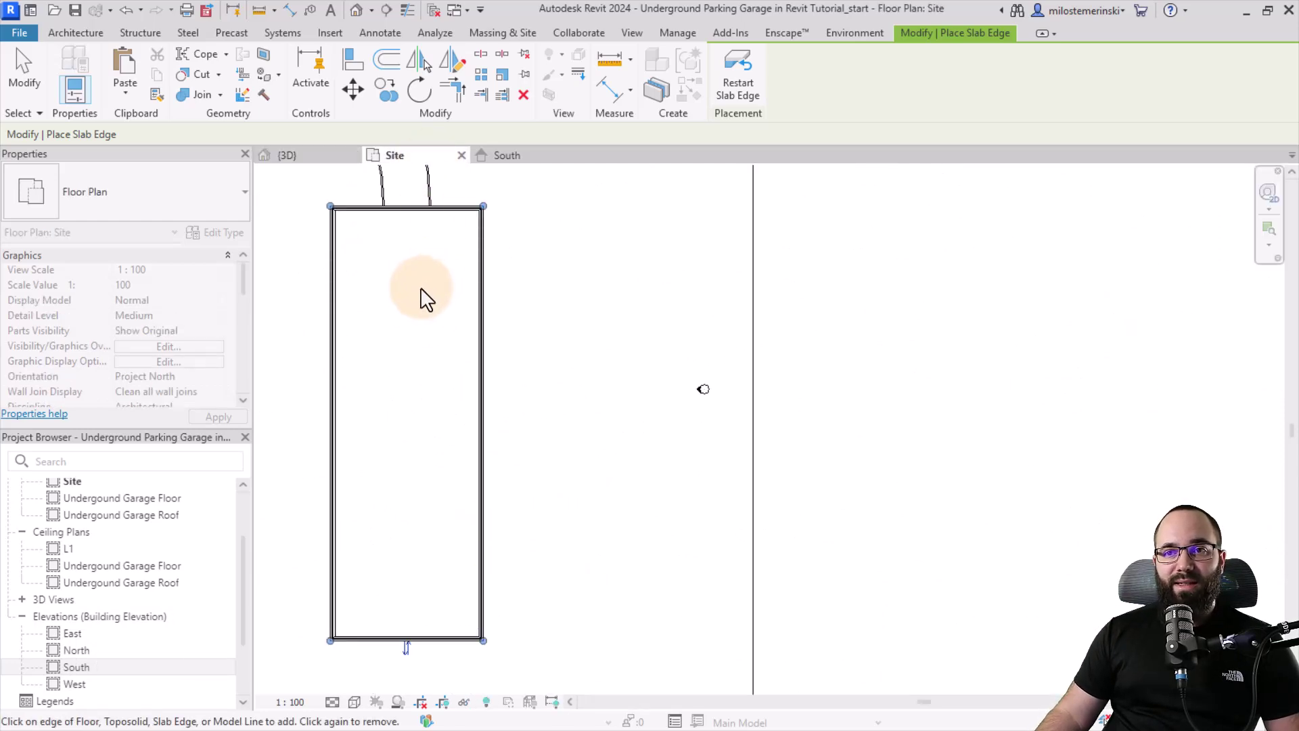
{"action": "left_click", "coordinate": [27, 71]}
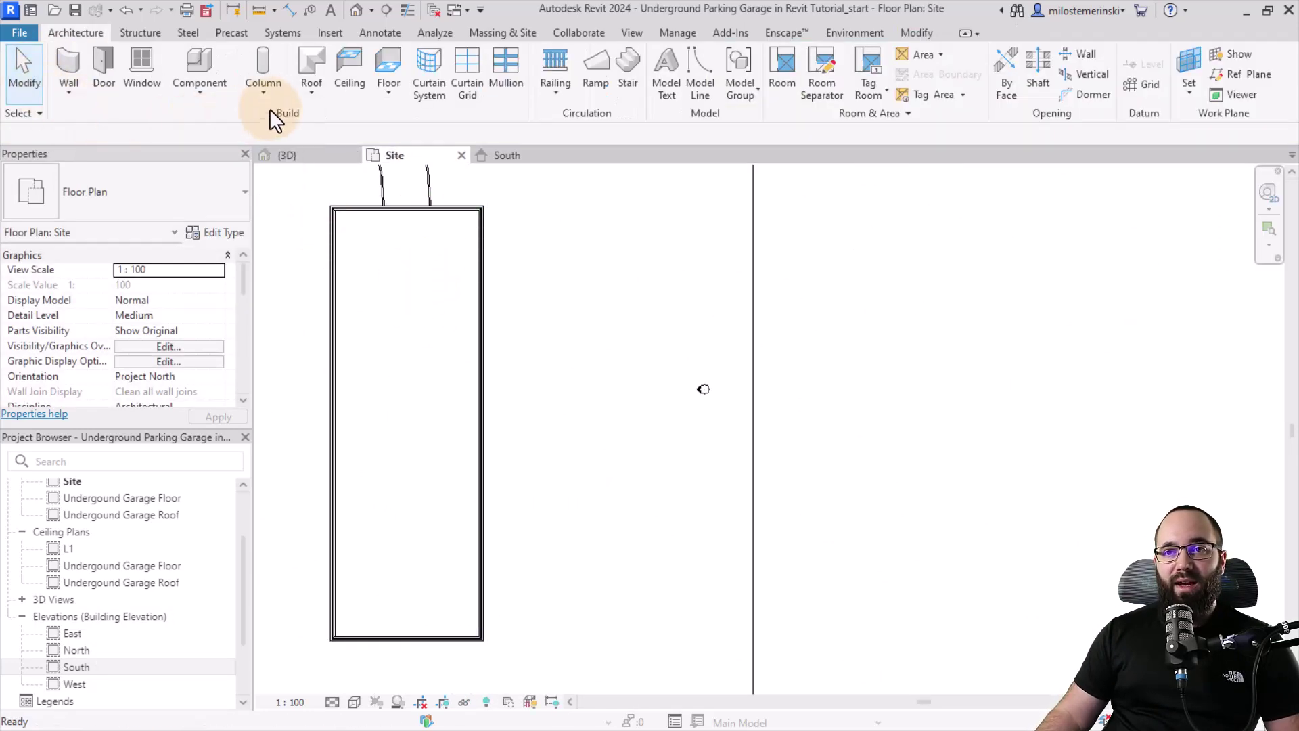
{"action": "left_click", "coordinate": [311, 64]}
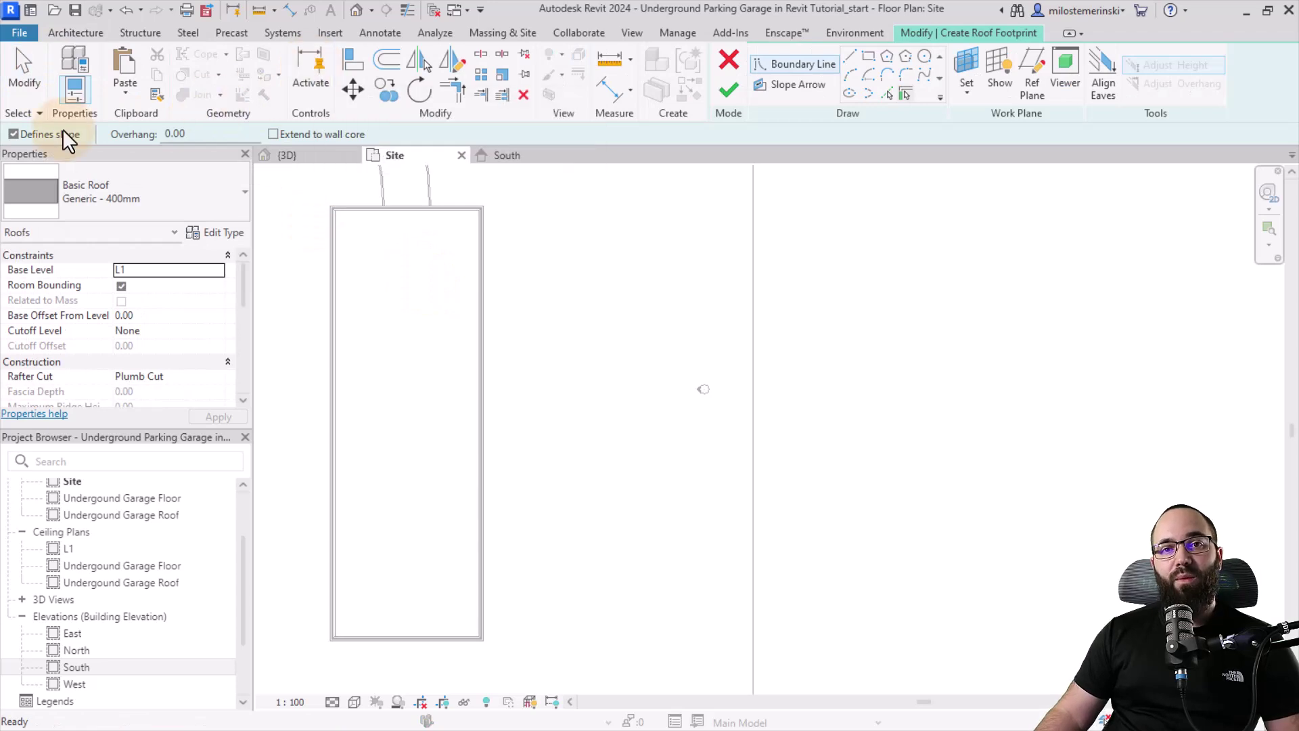
{"action": "left_click", "coordinate": [32, 136]}
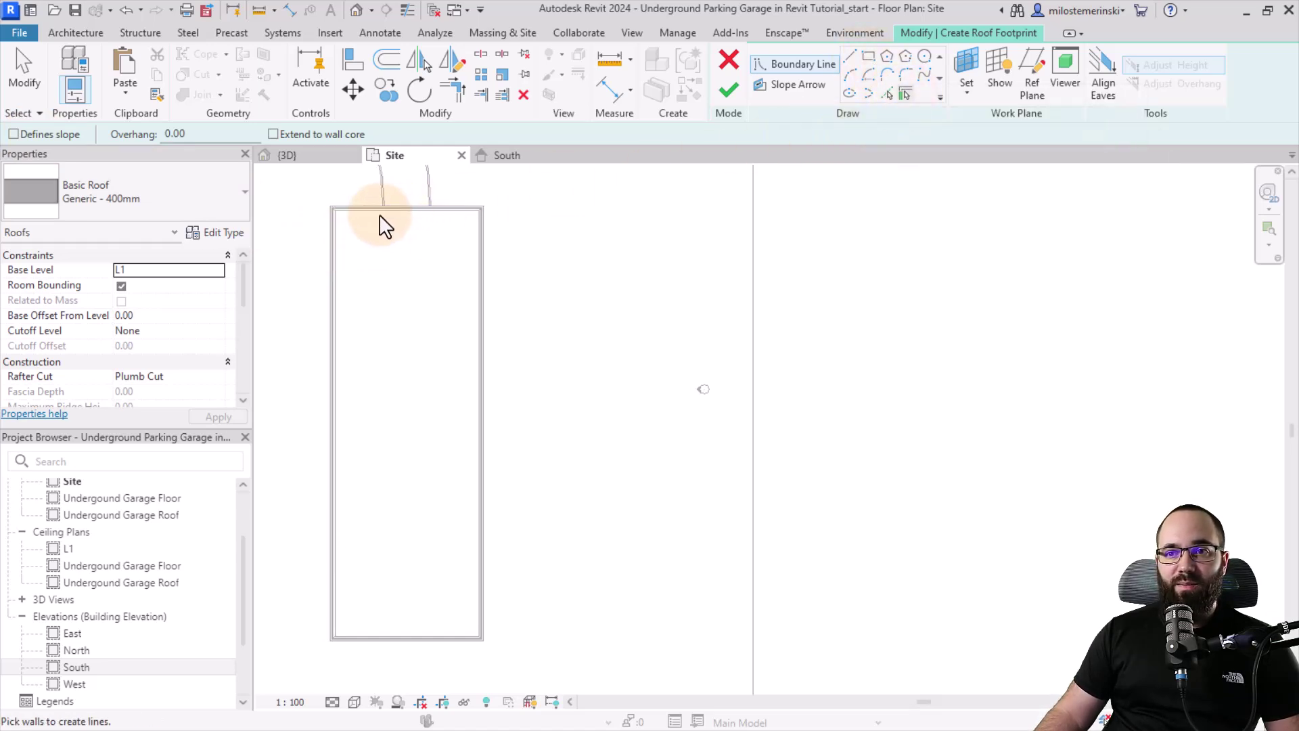
{"action": "key", "text": "Tab"}
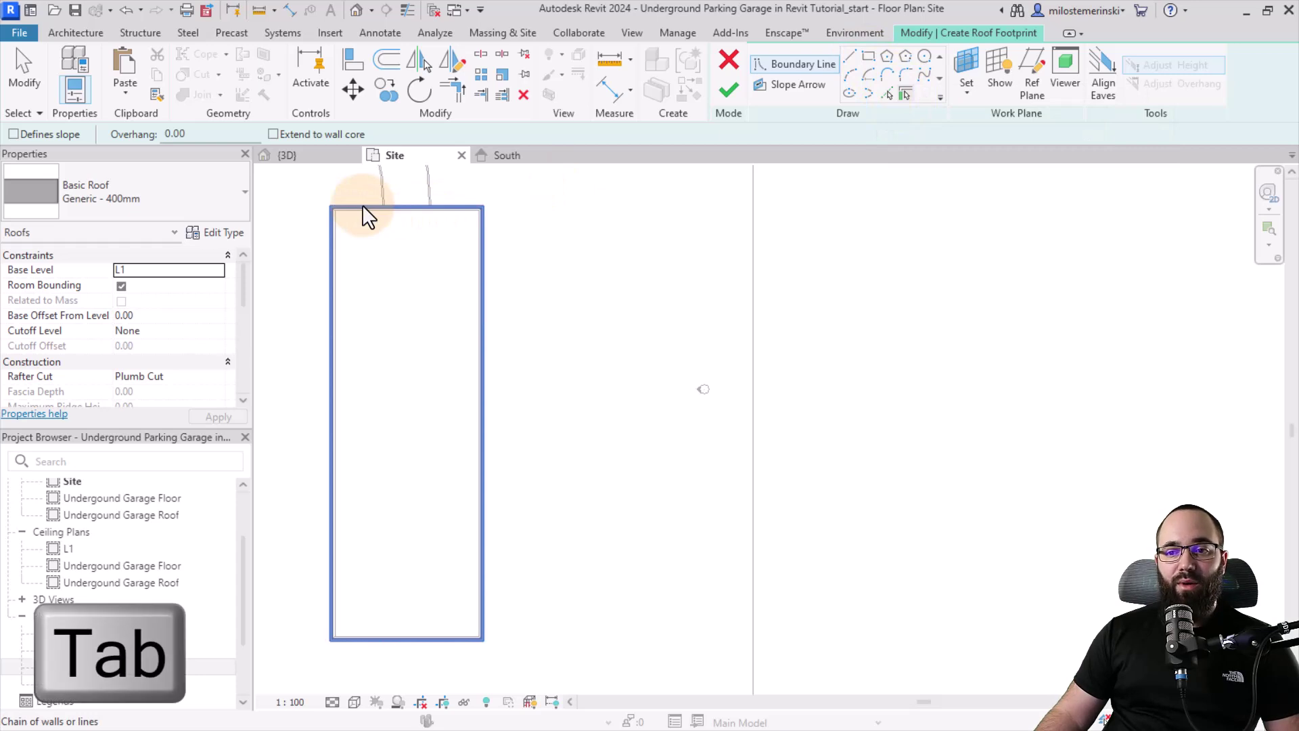
{"action": "left_click", "coordinate": [362, 204]}
{"action": "scroll", "coordinate": [358, 197], "scroll_direction": "up", "scroll_amount": 3}
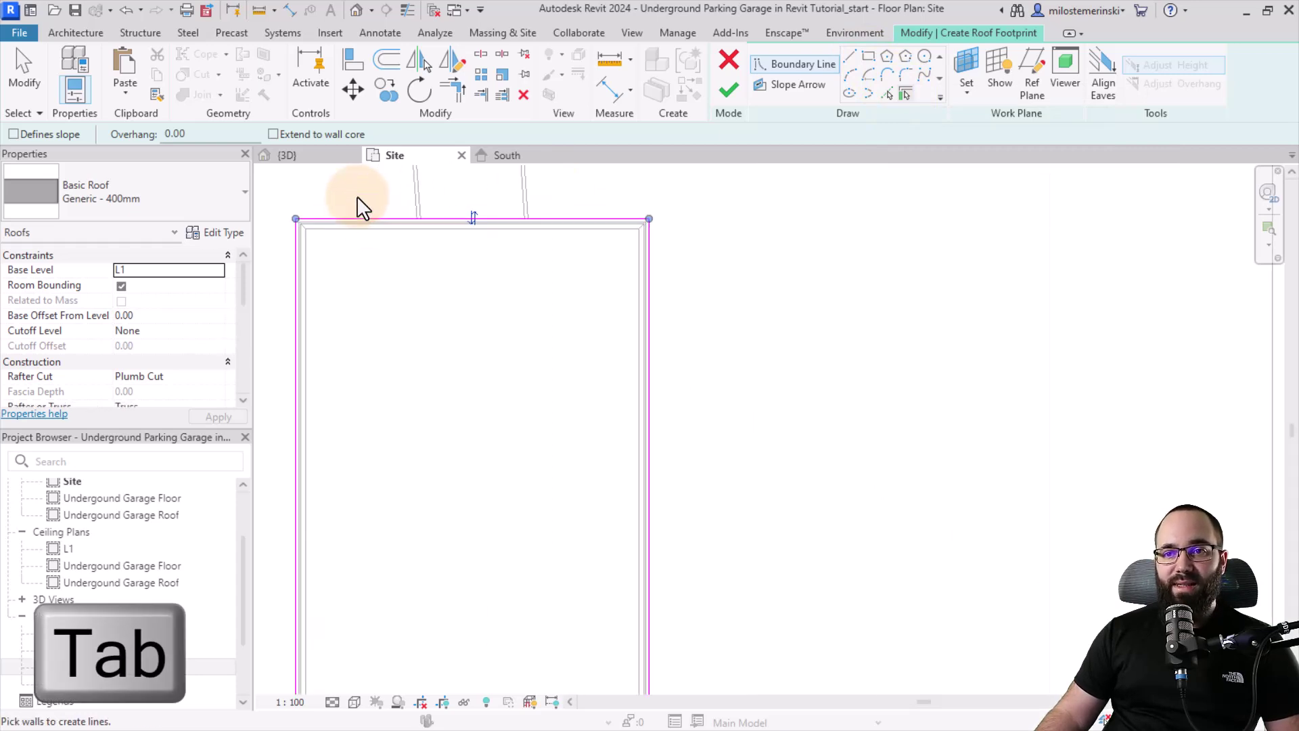
{"action": "scroll", "coordinate": [357, 203], "scroll_direction": "up", "scroll_amount": 2}
{"action": "scroll", "coordinate": [380, 203], "scroll_direction": "down", "scroll_amount": 2}
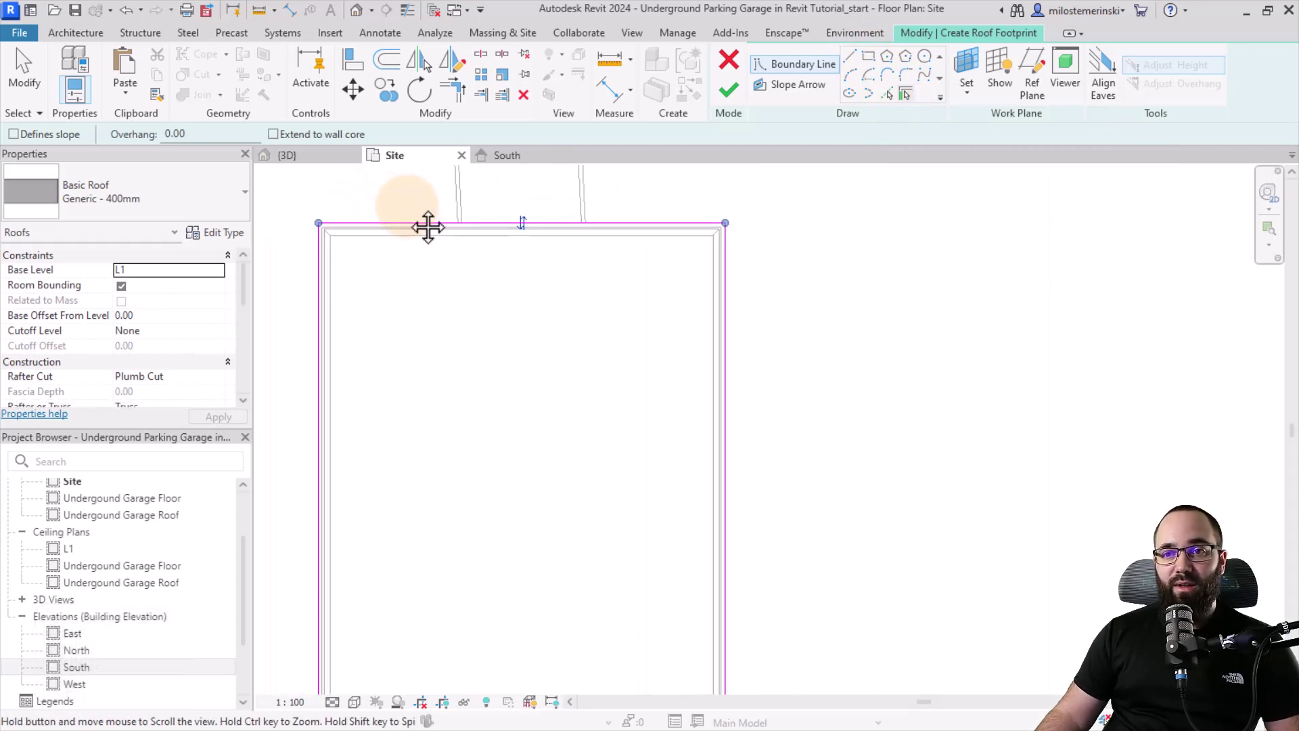
- Set the roof's base level to Undergound Garage Roof, finish the roof, and view it in 3D
{"action": "left_click", "coordinate": [219, 270]}
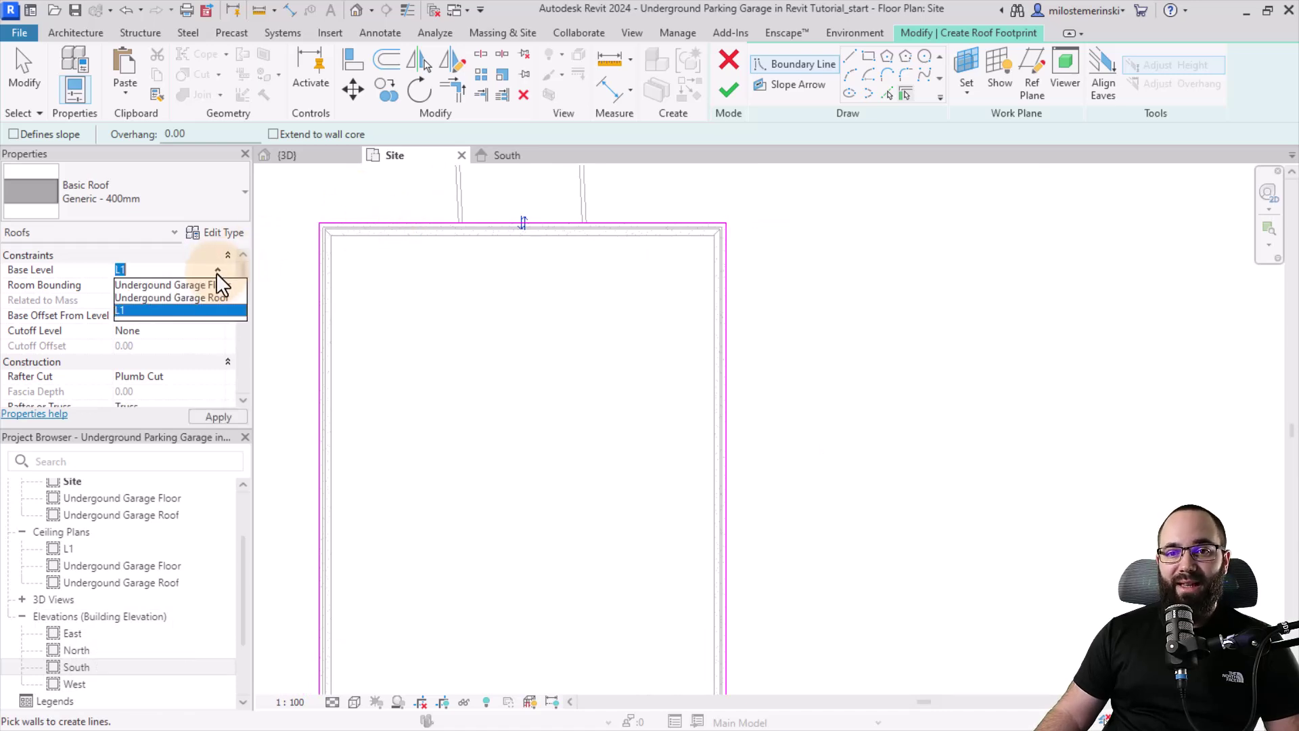
{"action": "left_click", "coordinate": [168, 298]}
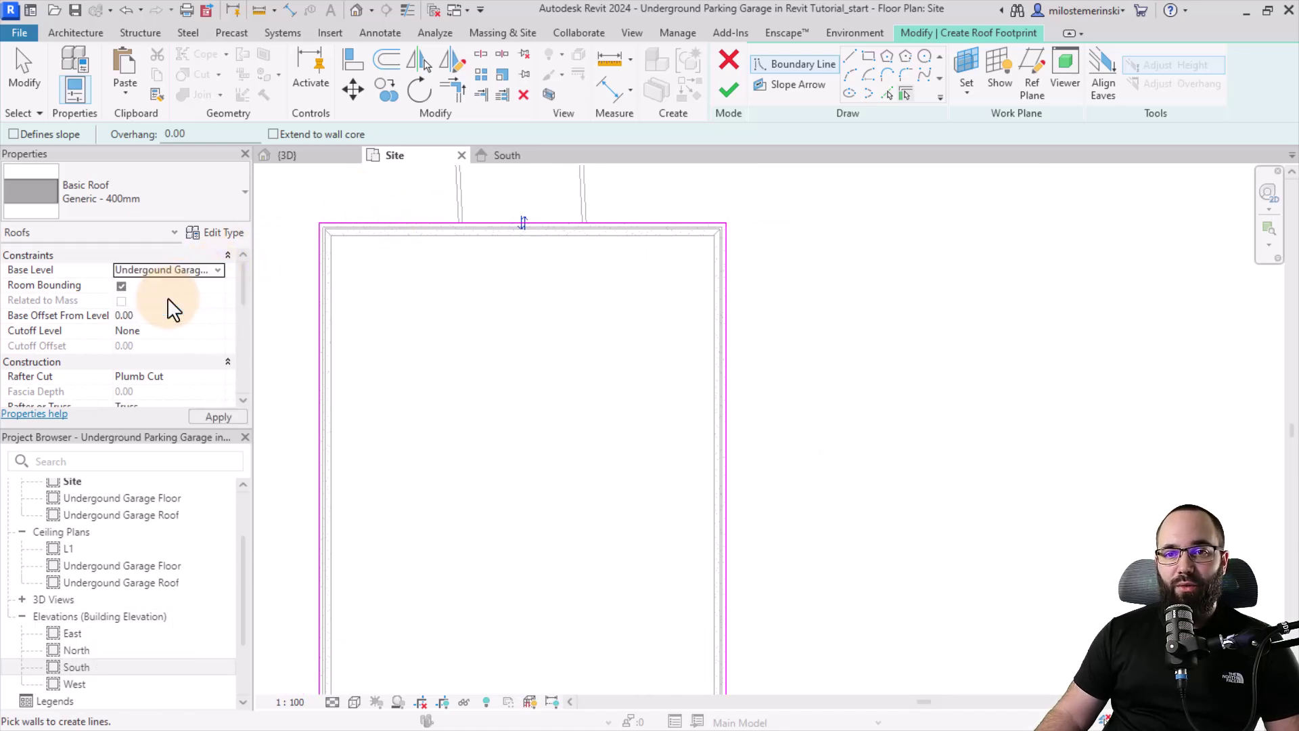
{"action": "left_click", "coordinate": [729, 88]}
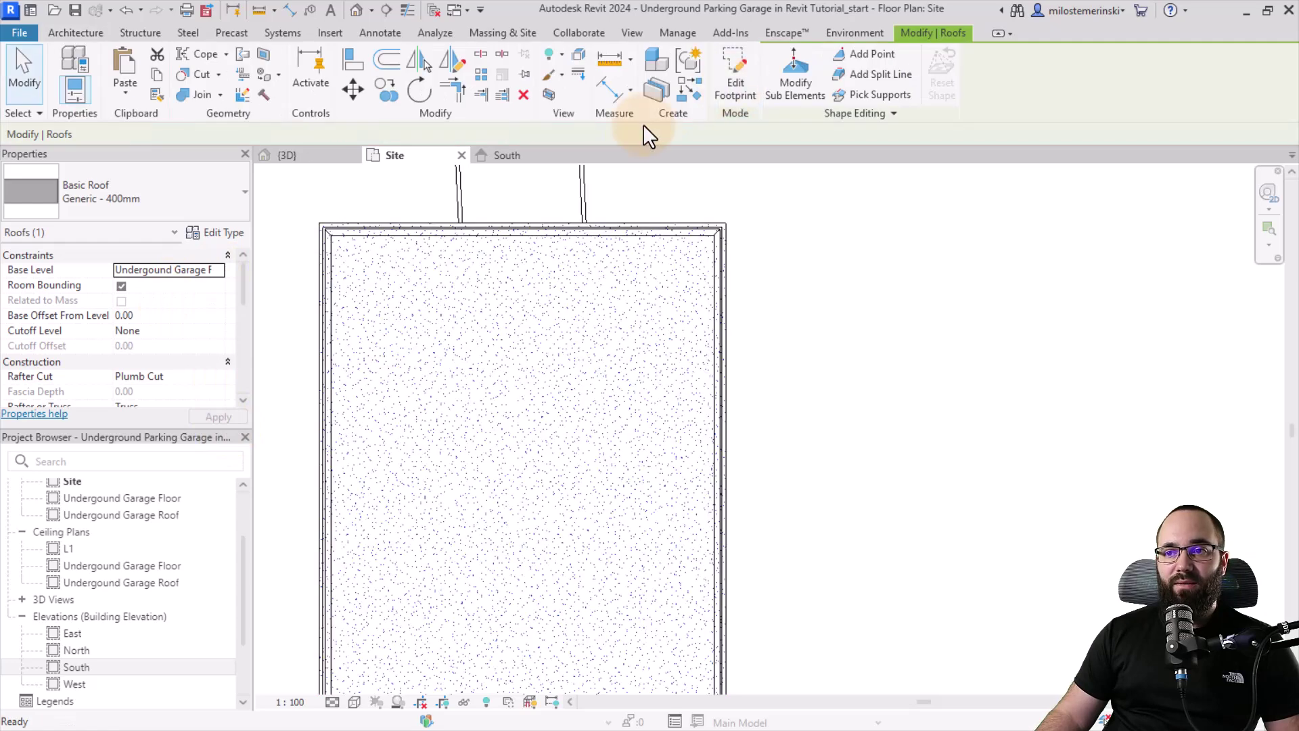
{"action": "left_click", "coordinate": [318, 157]}
{"action": "middle_click_drag", "start_coordinate": [550, 302], "coordinate": [436, 362], "text": "shift"}
{"action": "left_click", "coordinate": [469, 261]}
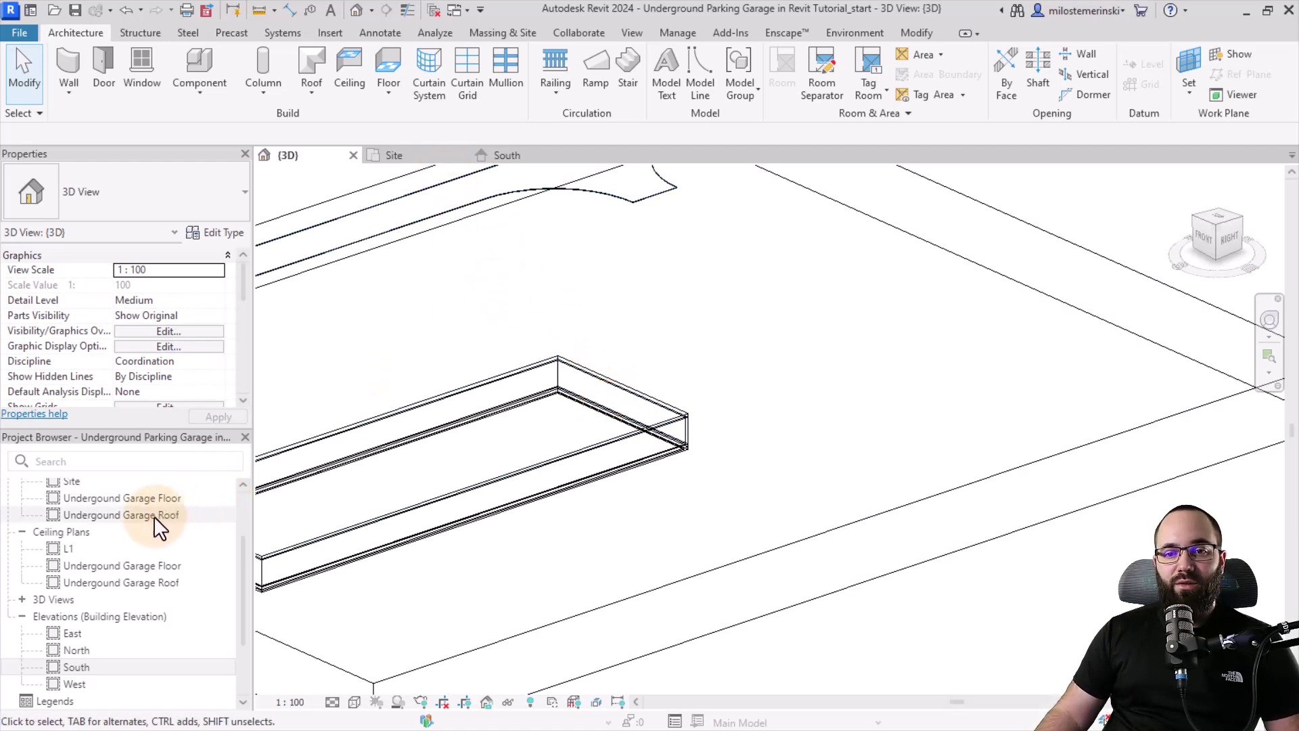
- Open the Undergound Garage Floor floor plan at the garage's short end wall facing the ramp
{"action": "scroll", "coordinate": [153, 515], "scroll_direction": "up", "scroll_amount": 2}
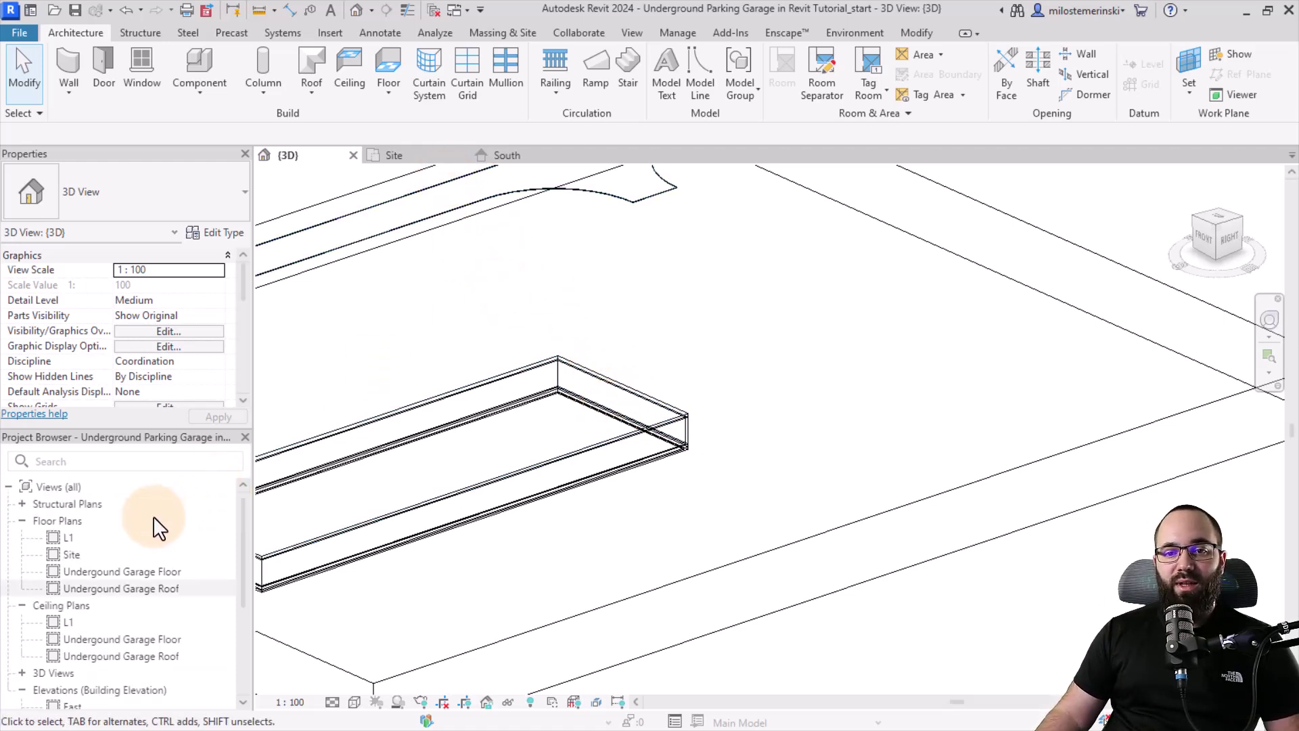
{"action": "double_click", "coordinate": [125, 573]}
{"action": "middle_click_drag", "start_coordinate": [412, 485], "coordinate": [337, 479]}
{"action": "scroll", "coordinate": [376, 396], "scroll_direction": "up", "scroll_amount": 3}
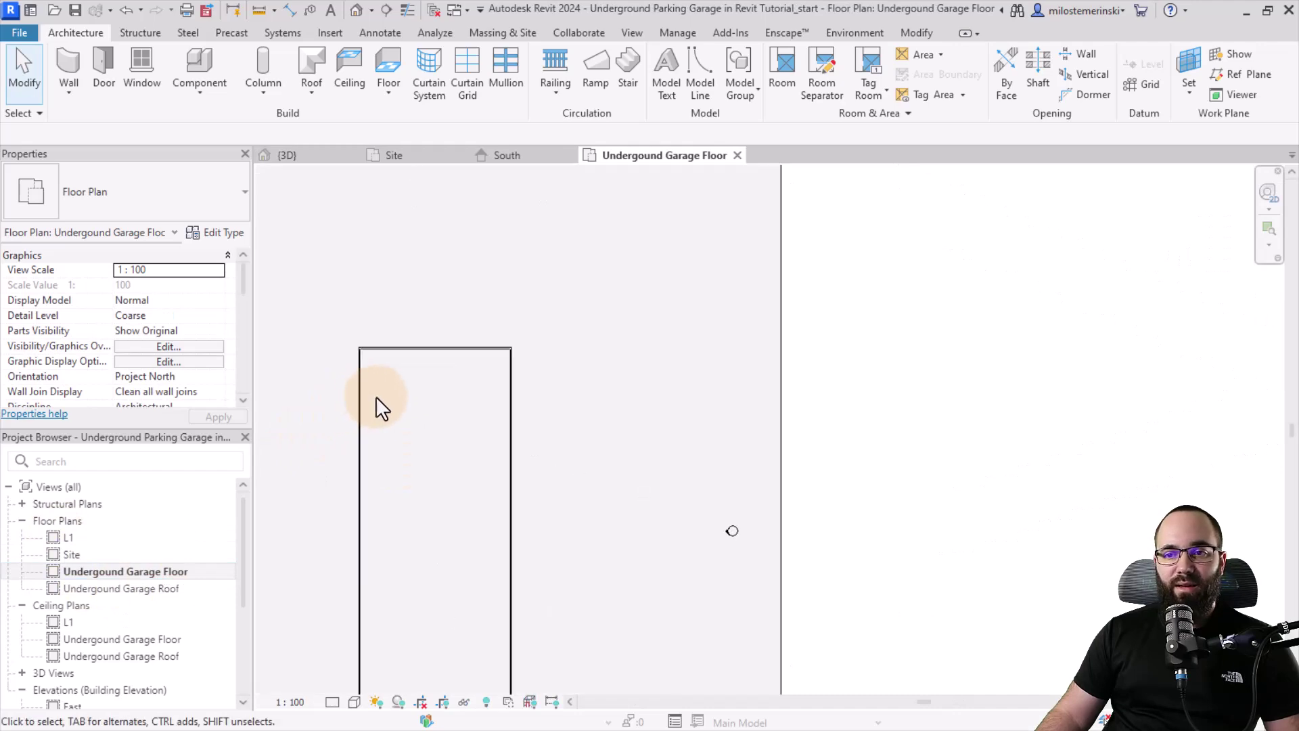
{"action": "scroll", "coordinate": [420, 345], "scroll_direction": "up", "scroll_amount": 3}
{"action": "scroll", "coordinate": [399, 417], "scroll_direction": "down", "scroll_amount": 1}
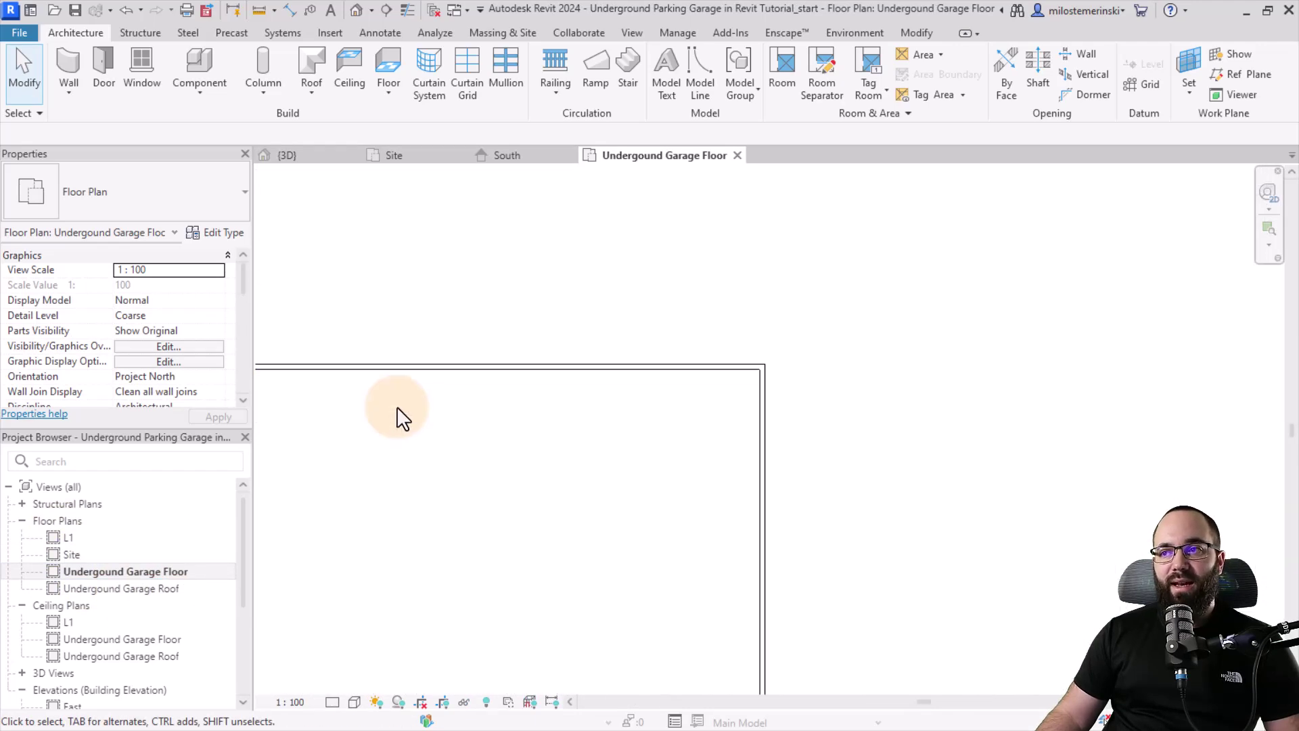
{"action": "scroll", "coordinate": [405, 406], "scroll_direction": "down", "scroll_amount": 1}
{"action": "middle_click_drag", "start_coordinate": [493, 399], "coordinate": [501, 371]}
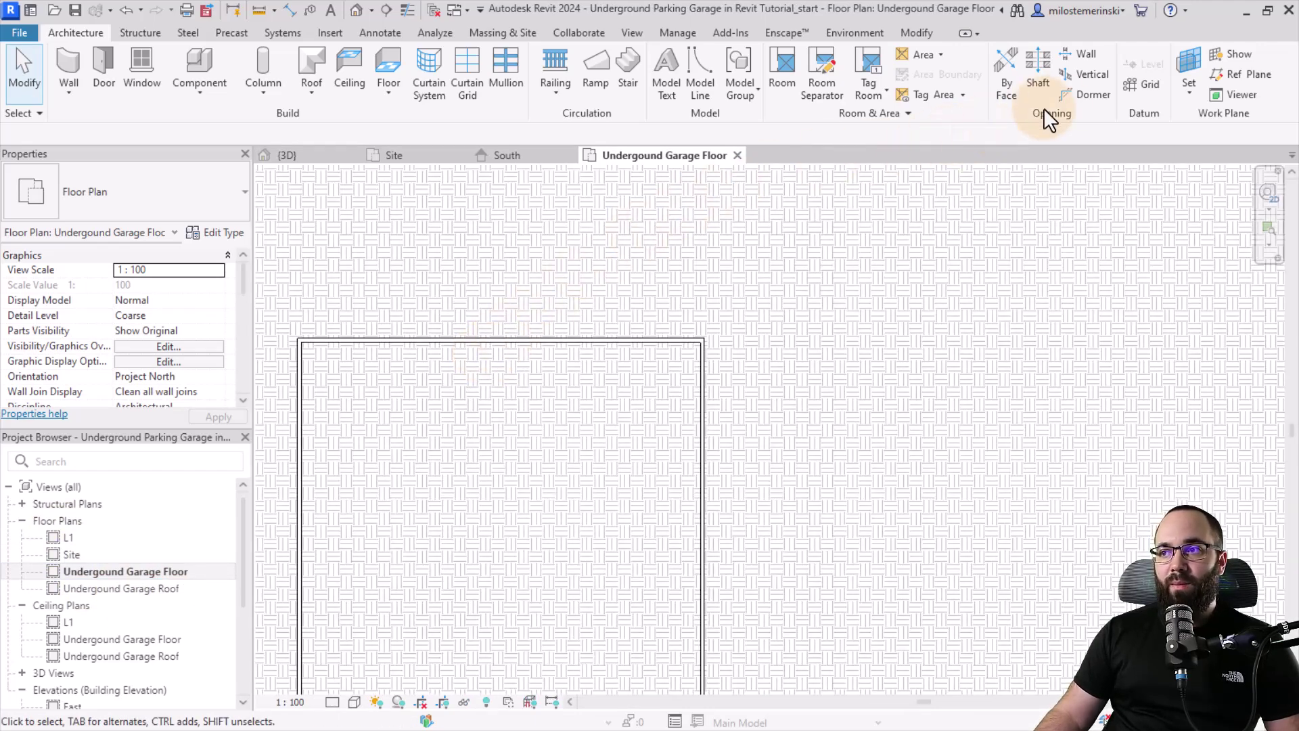
- Cut a rectangular wall opening in the garage's ramp-side end wall and stretch it to 250.00 wide
{"action": "left_click", "coordinate": [1088, 54]}
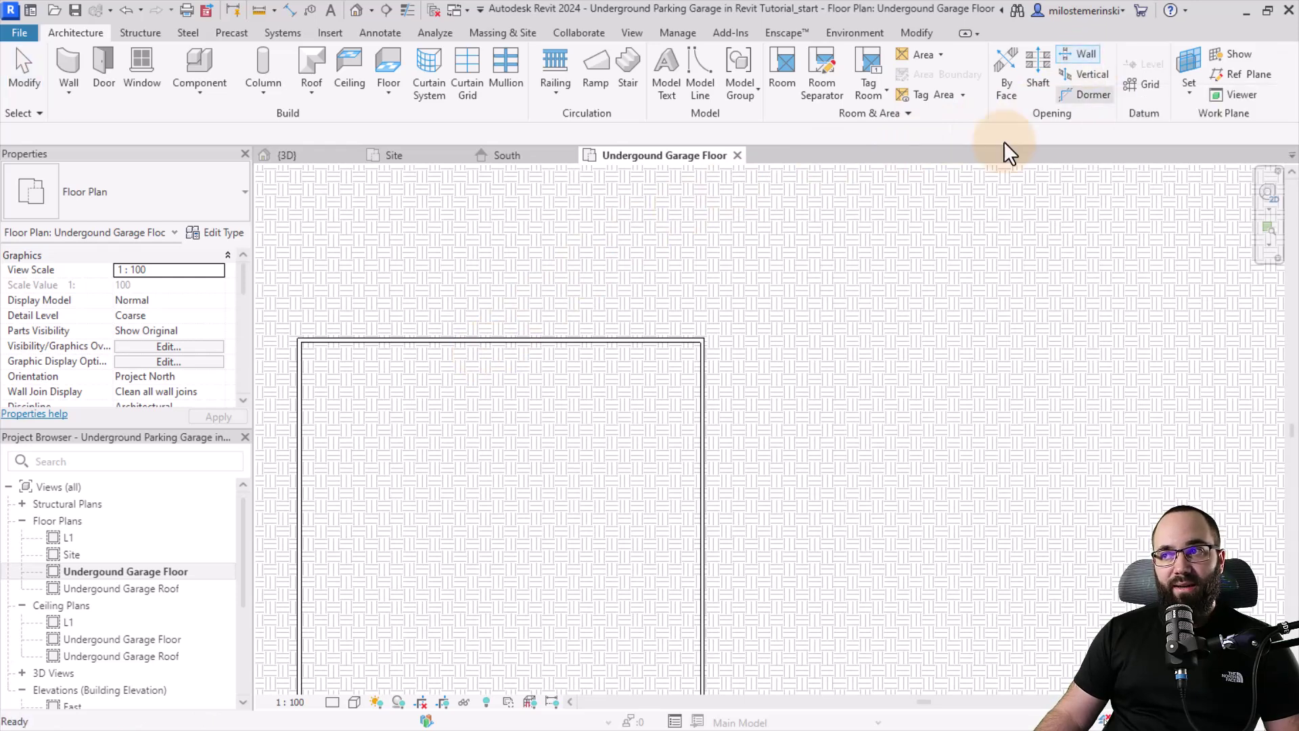
{"action": "left_click", "coordinate": [437, 341]}
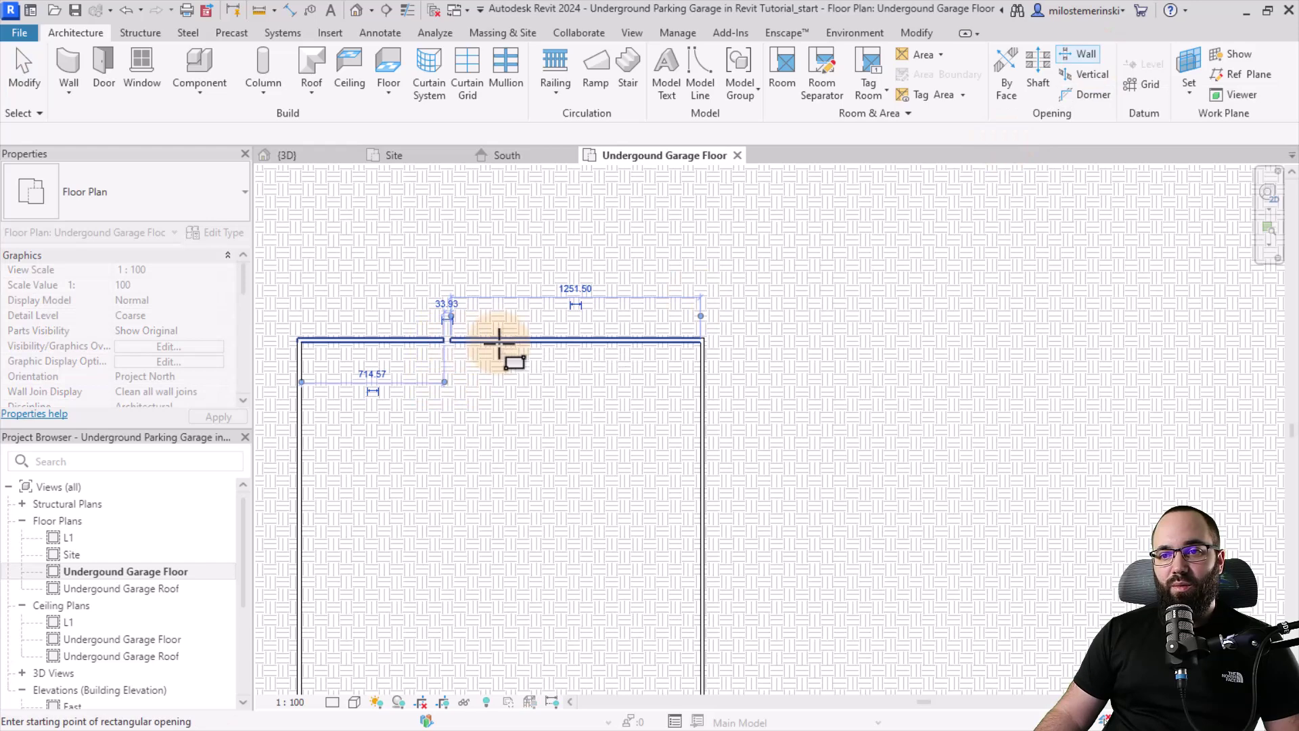
{"action": "scroll", "coordinate": [453, 333], "scroll_direction": "up", "scroll_amount": 2}
{"action": "left_click", "coordinate": [453, 333]}
{"action": "left_click", "coordinate": [445, 352]}
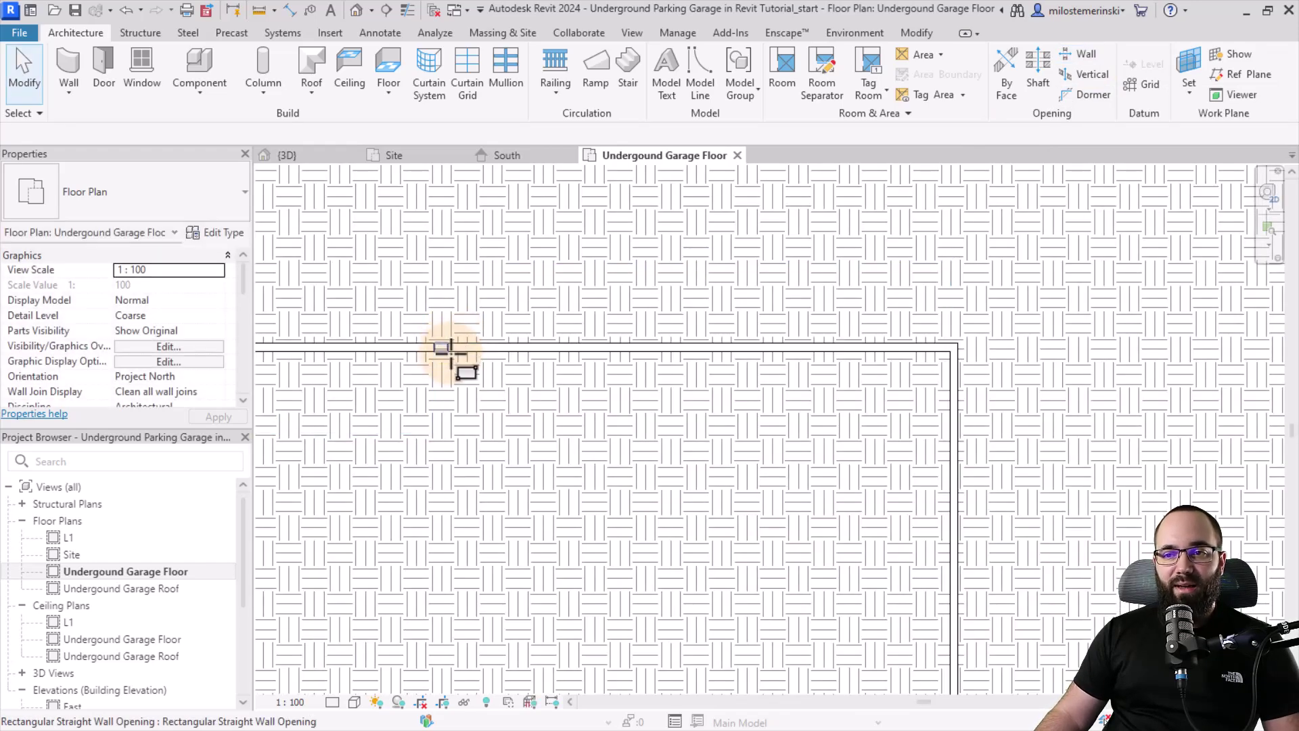
{"action": "left_click_drag", "start_coordinate": [456, 349], "coordinate": [532, 345]}
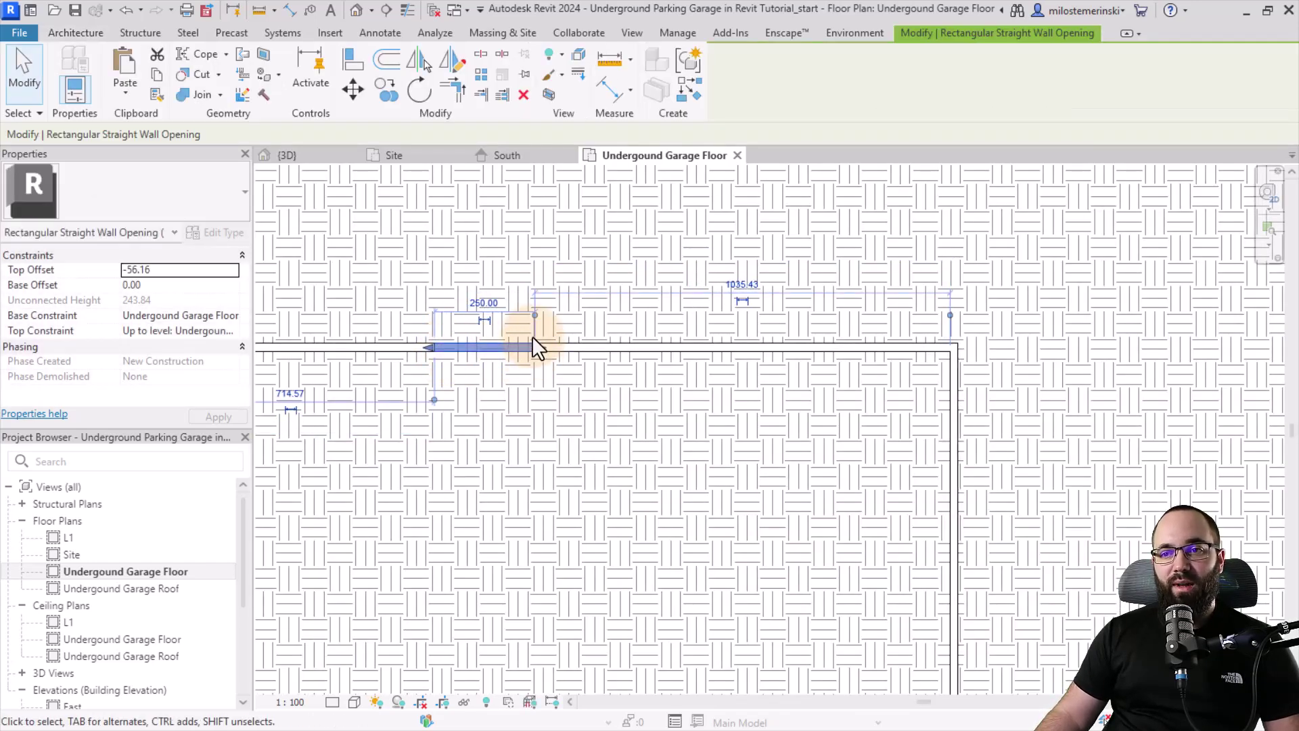
- Stretch both ends of the wall opening to meet the ramp lines in the Site plan, making it 598.00 wide
{"action": "left_click", "coordinate": [423, 155]}
{"action": "scroll", "coordinate": [497, 217], "scroll_direction": "up", "scroll_amount": 4}
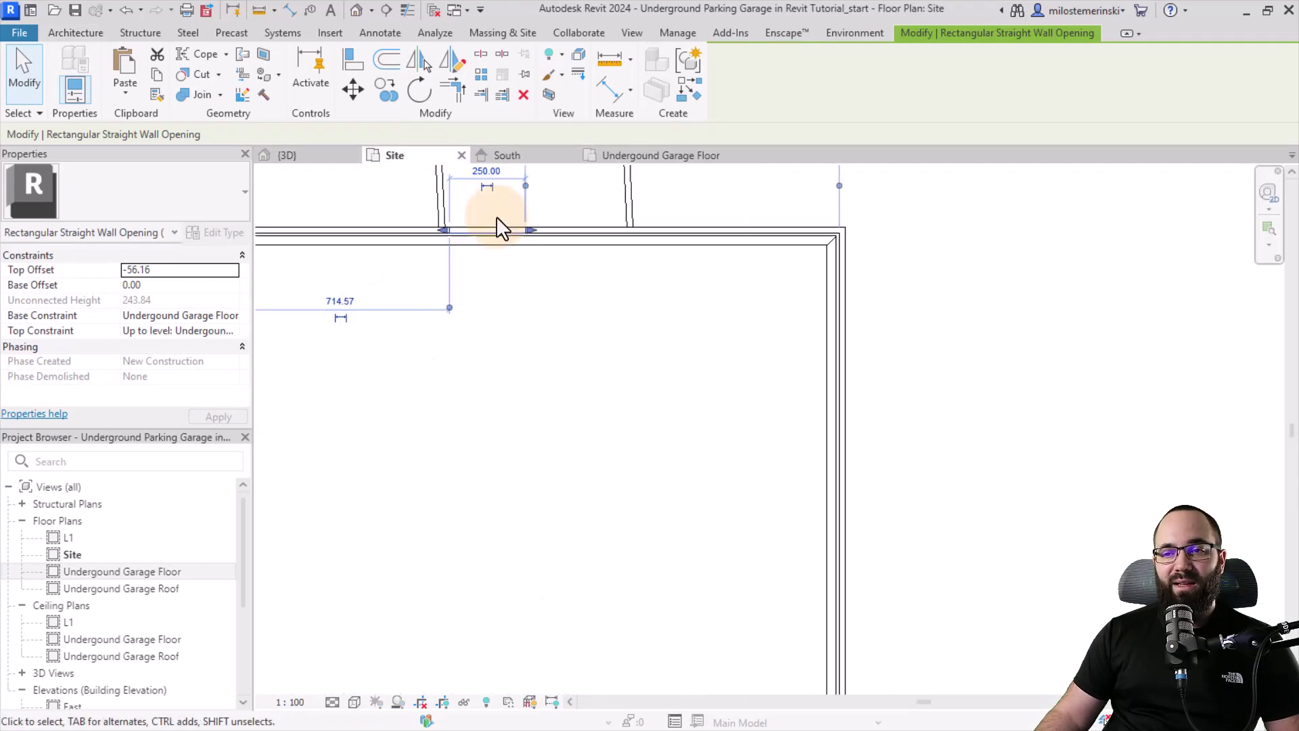
{"action": "left_click_drag", "start_coordinate": [390, 248], "coordinate": [388, 246]}
{"action": "left_click_drag", "start_coordinate": [579, 249], "coordinate": [783, 262]}
{"action": "scroll", "coordinate": [778, 254], "scroll_direction": "up", "scroll_amount": 5}
{"action": "scroll", "coordinate": [661, 331], "scroll_direction": "down", "scroll_amount": 5}
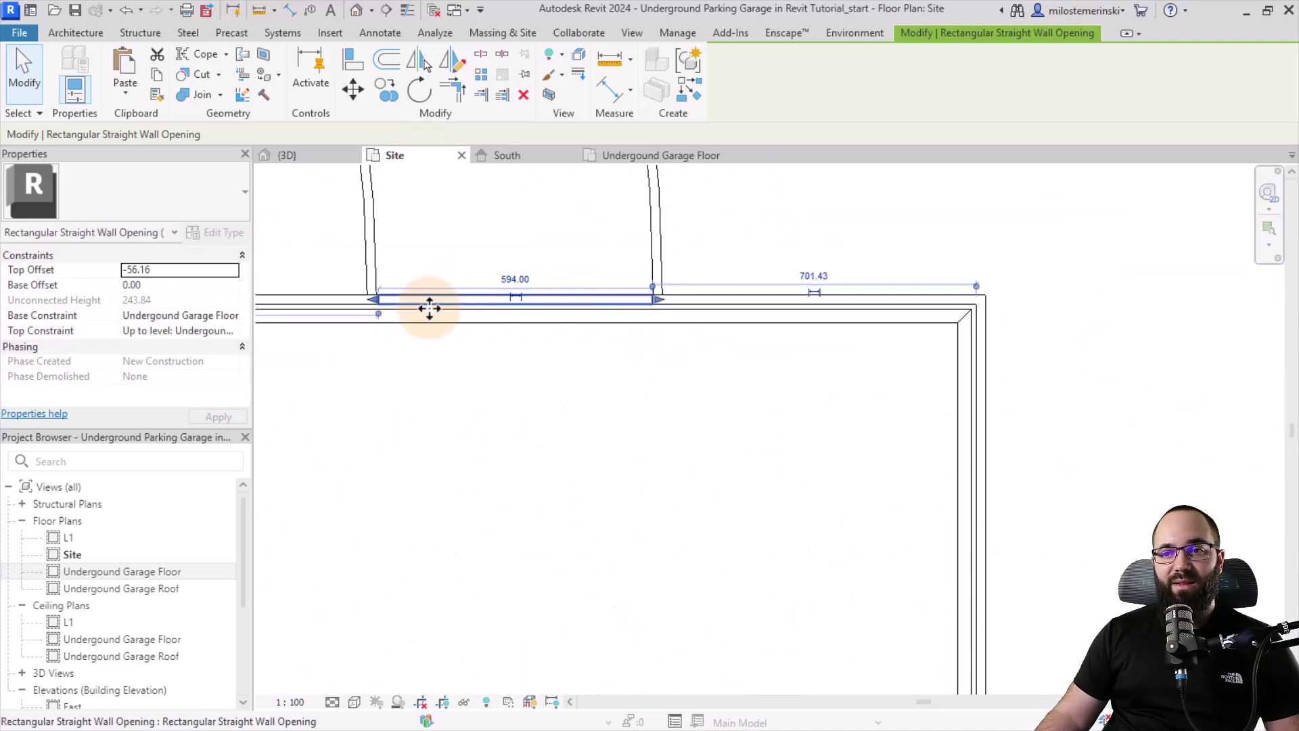
{"action": "scroll", "coordinate": [357, 291], "scroll_direction": "up", "scroll_amount": 6}
{"action": "left_click_drag", "start_coordinate": [362, 293], "coordinate": [365, 292]}
{"action": "scroll", "coordinate": [450, 339], "scroll_direction": "down", "scroll_amount": 6}
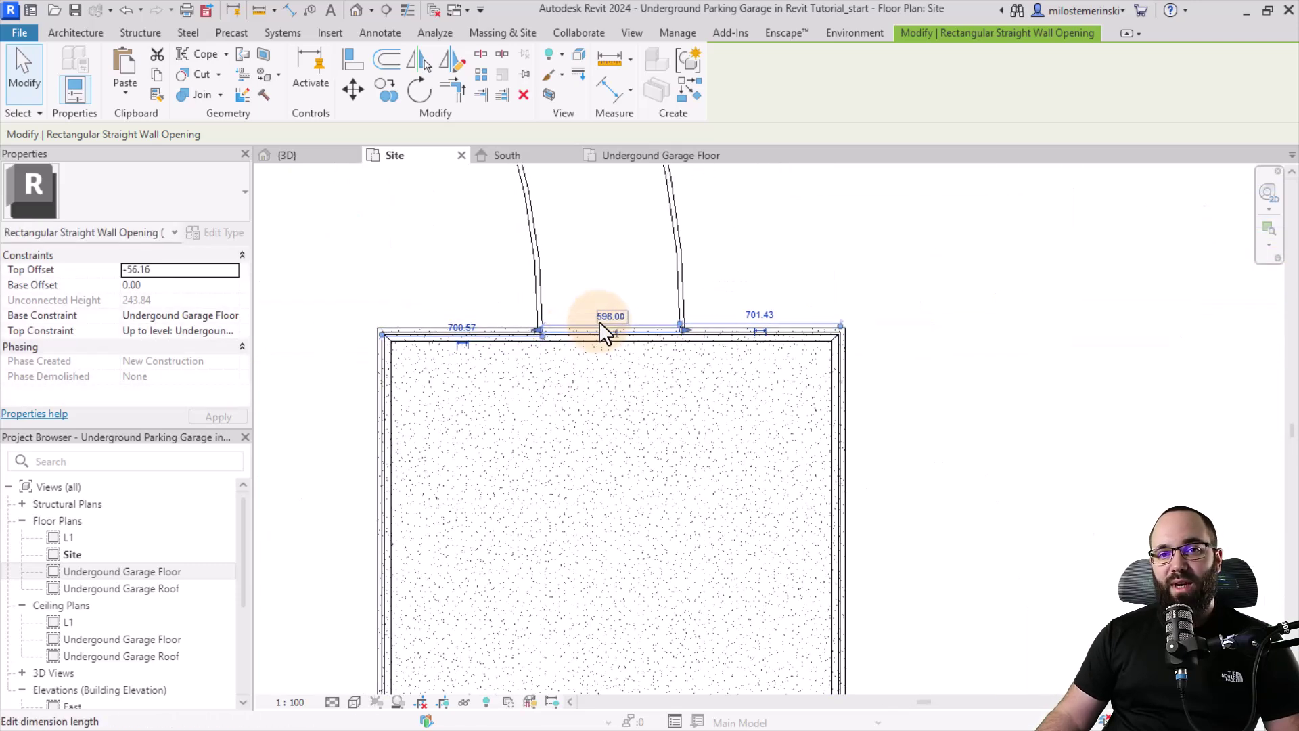
- Inspect the garage's end-wall opening in the 3D view
{"action": "left_click", "coordinate": [318, 155]}
{"action": "middle_click_drag", "start_coordinate": [682, 487], "coordinate": [449, 469], "text": "shift"}
{"action": "scroll", "coordinate": [629, 412], "scroll_direction": "up", "scroll_amount": 3}
{"action": "scroll", "coordinate": [571, 427], "scroll_direction": "up", "scroll_amount": 3}
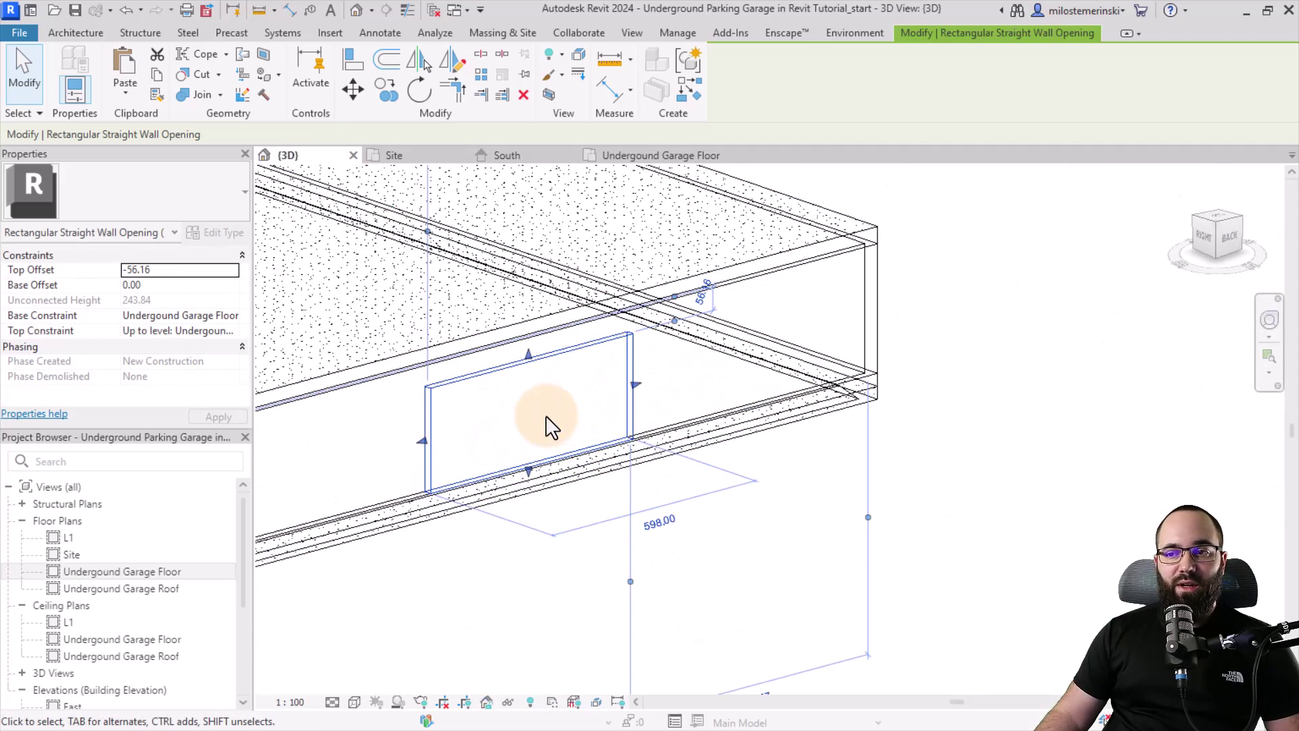
{"action": "left_click", "coordinate": [548, 426]}
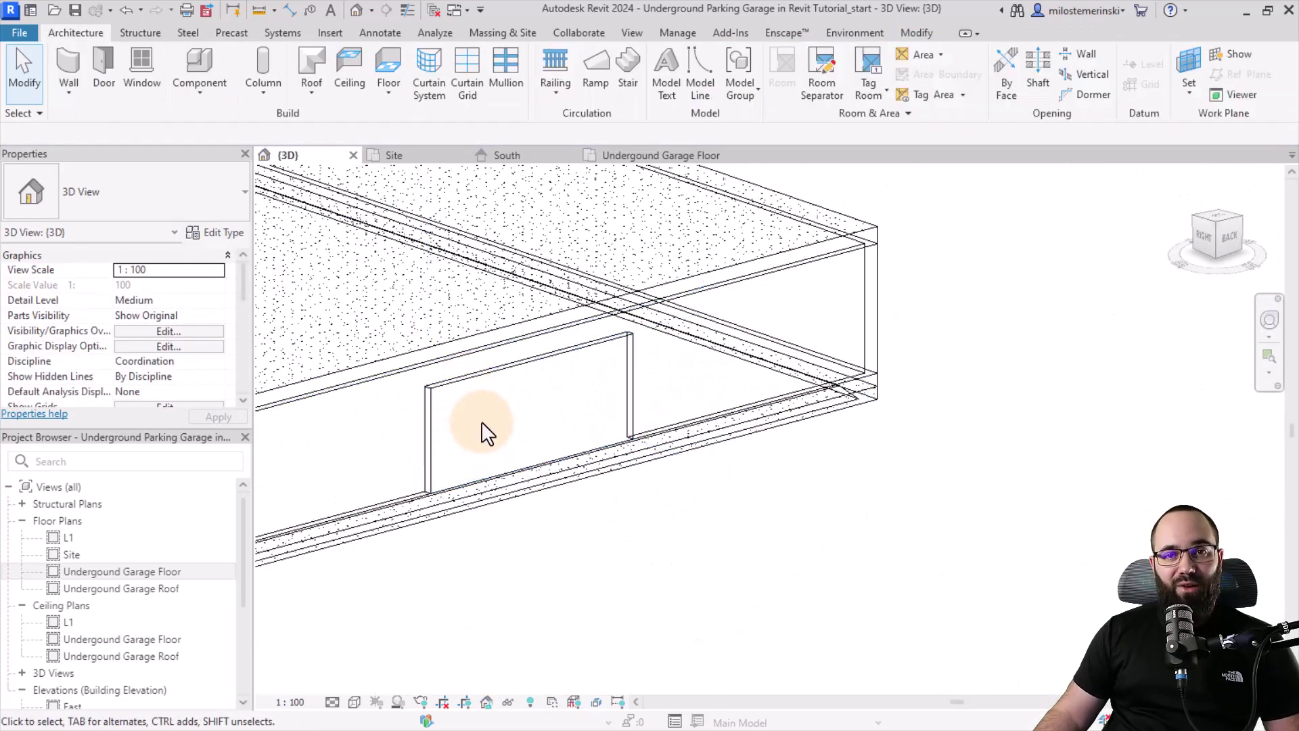
{"action": "scroll", "coordinate": [485, 420], "scroll_direction": "down", "scroll_amount": 3}
{"action": "middle_click_drag", "start_coordinate": [486, 421], "coordinate": [548, 521], "text": "shift"}
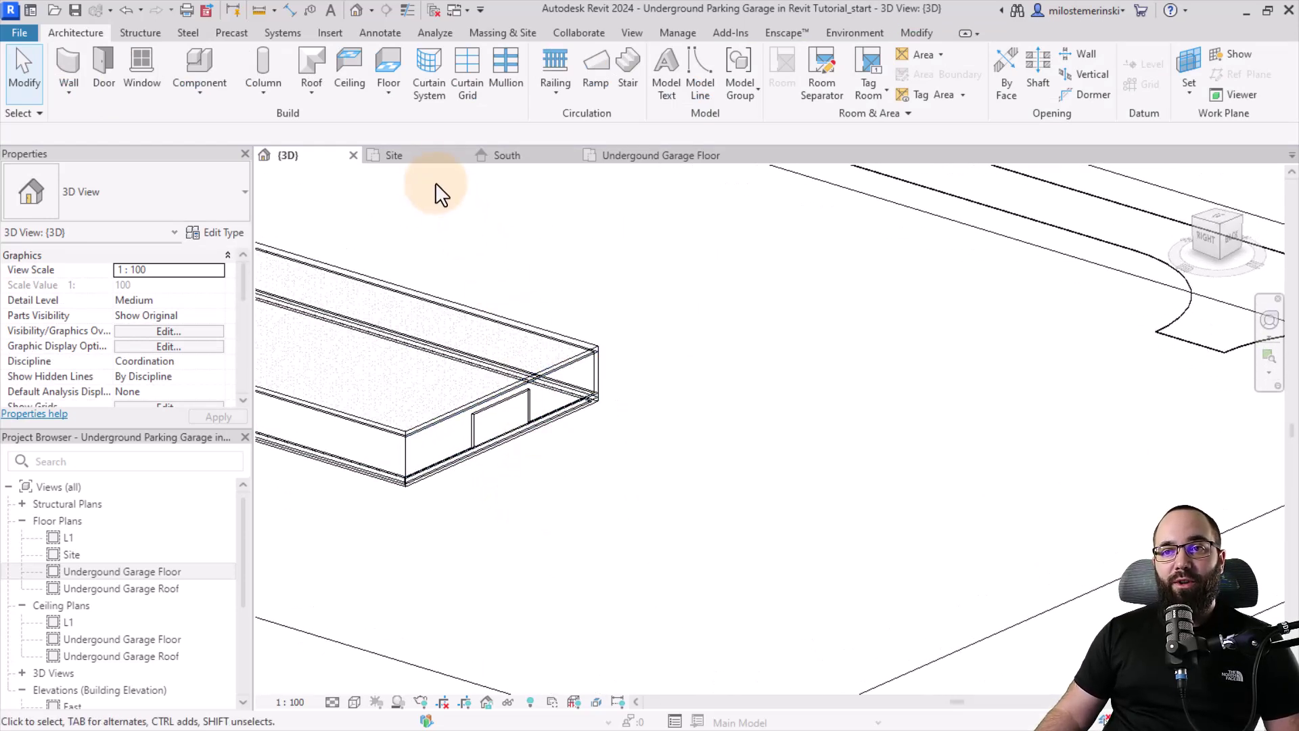
- Start a Generic 300mm floor in the Site plan, picking both outer ramp curves, the driveway end line and the garage wall edge as boundary
{"action": "left_click", "coordinate": [407, 155]}
{"action": "scroll", "coordinate": [379, 245], "scroll_direction": "down", "scroll_amount": 2}
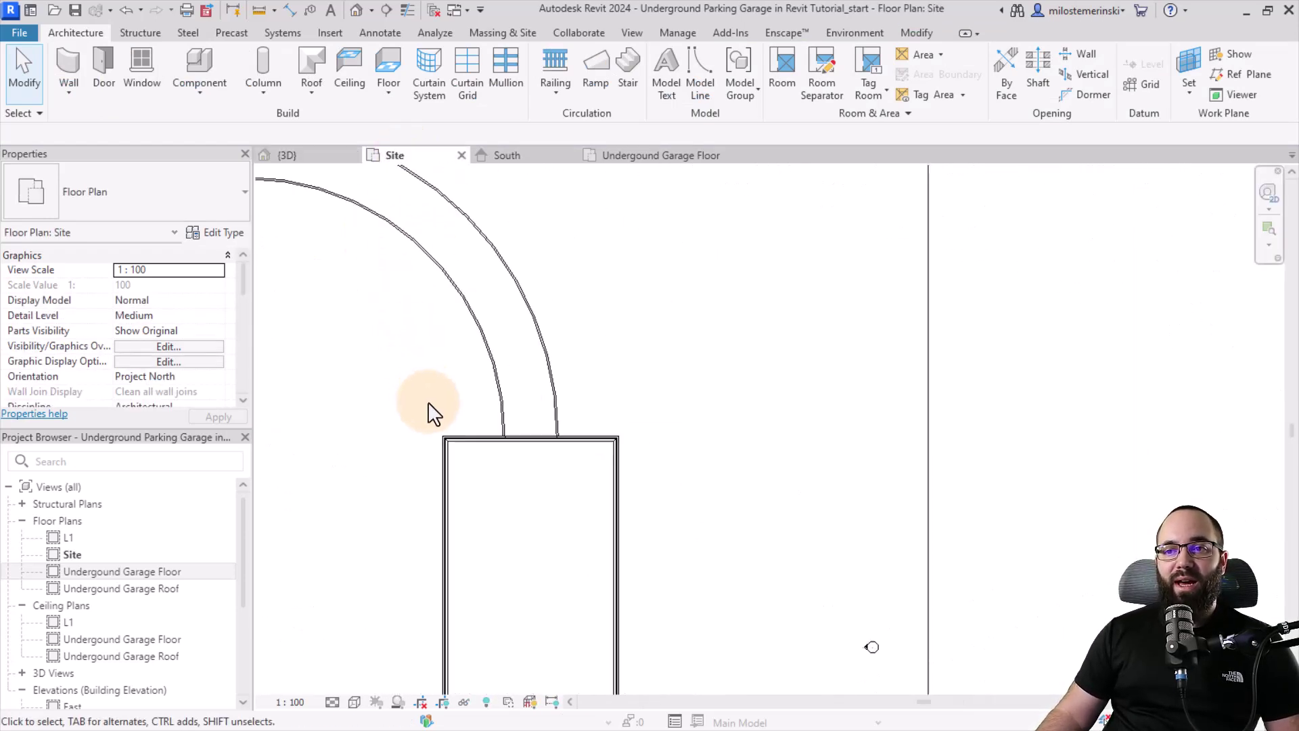
{"action": "scroll", "coordinate": [429, 412], "scroll_direction": "up", "scroll_amount": 5}
{"action": "scroll", "coordinate": [362, 229], "scroll_direction": "up", "scroll_amount": 2}
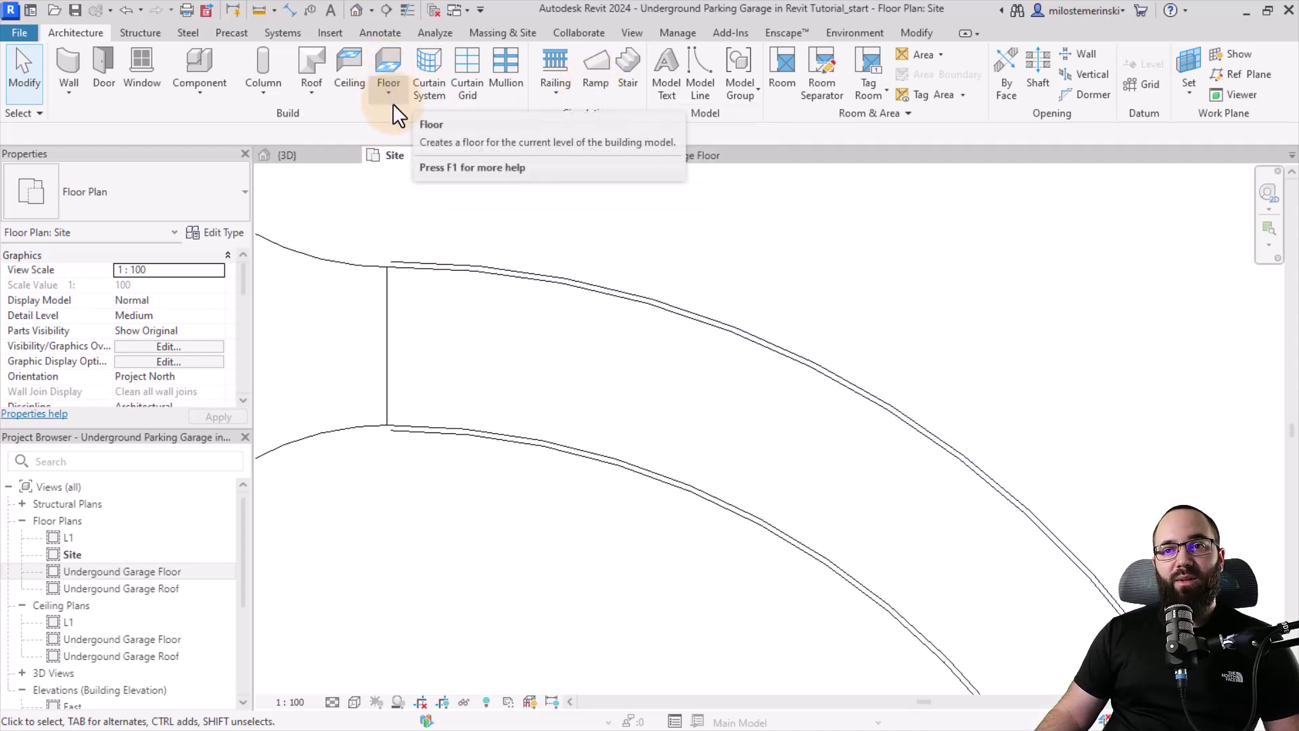
{"action": "left_click", "coordinate": [386, 62]}
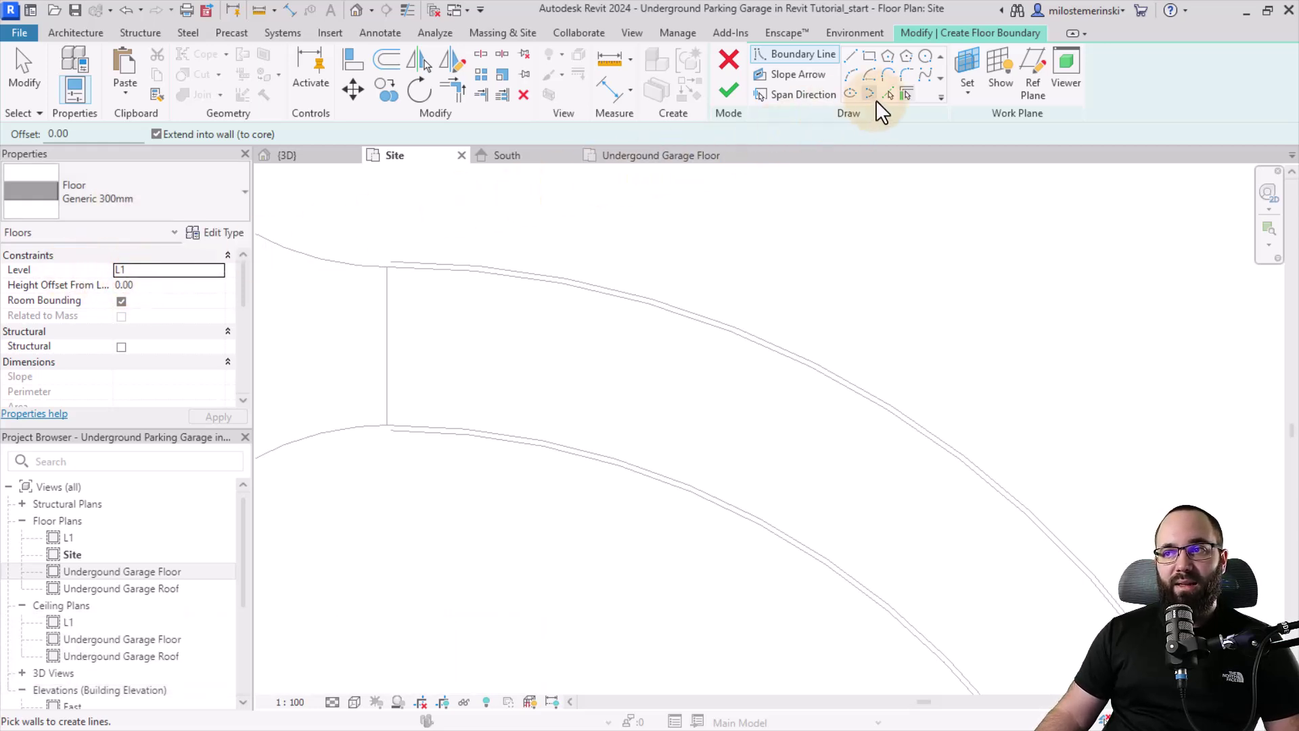
{"action": "left_click", "coordinate": [888, 94]}
{"action": "left_click", "coordinate": [406, 261]}
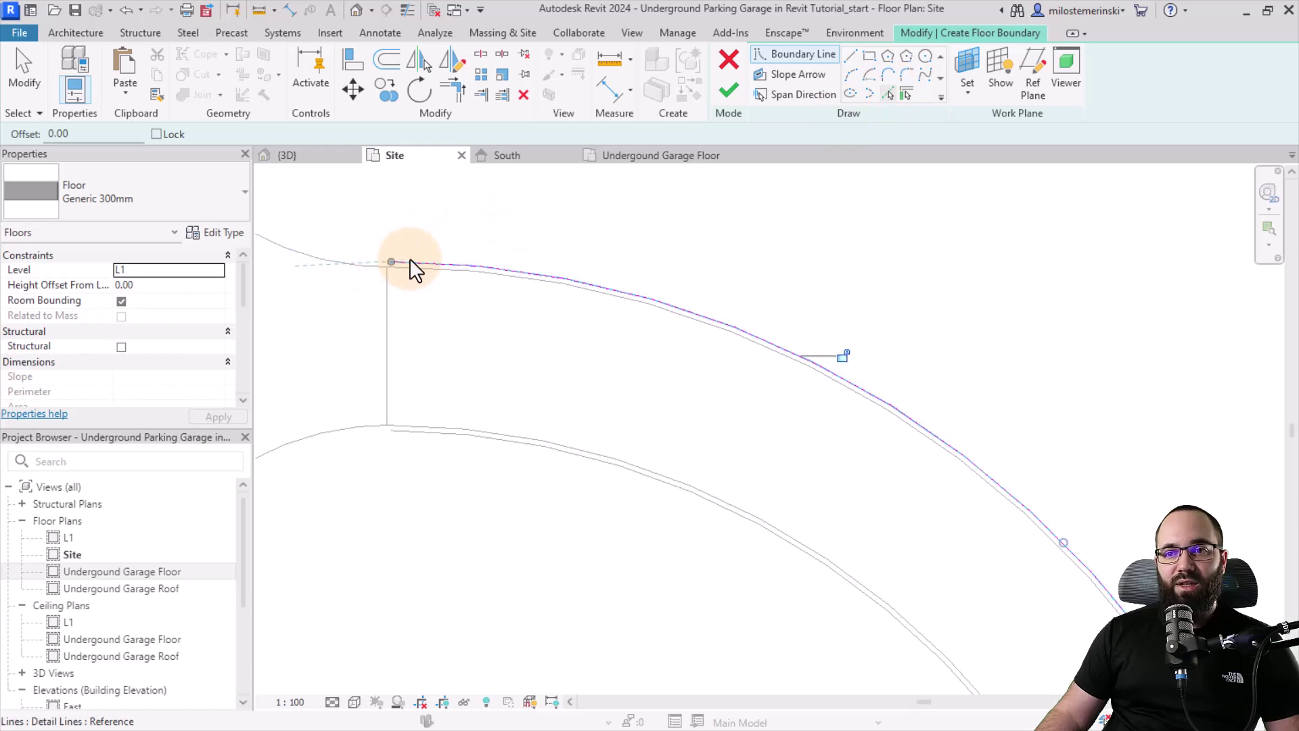
{"action": "left_click", "coordinate": [389, 302]}
{"action": "left_click", "coordinate": [450, 430]}
{"action": "middle_click_drag", "start_coordinate": [450, 431], "coordinate": [545, 445]}
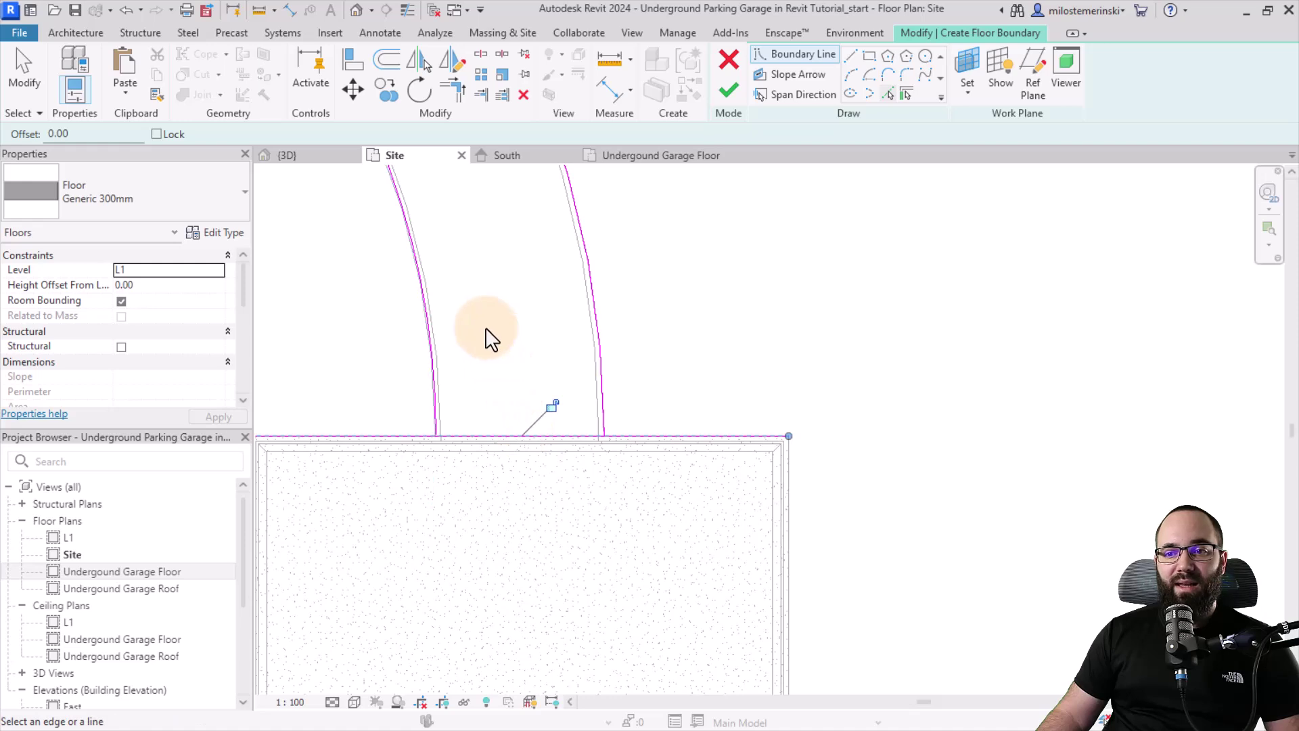
- Trim the two ramp curves and the garage edge line to corners at the garage end of the floor boundary
{"action": "scroll", "coordinate": [485, 339], "scroll_direction": "down", "scroll_amount": 1}
{"action": "middle_click_drag", "start_coordinate": [446, 98], "coordinate": [493, 203]}
{"action": "left_click", "coordinate": [451, 88]}
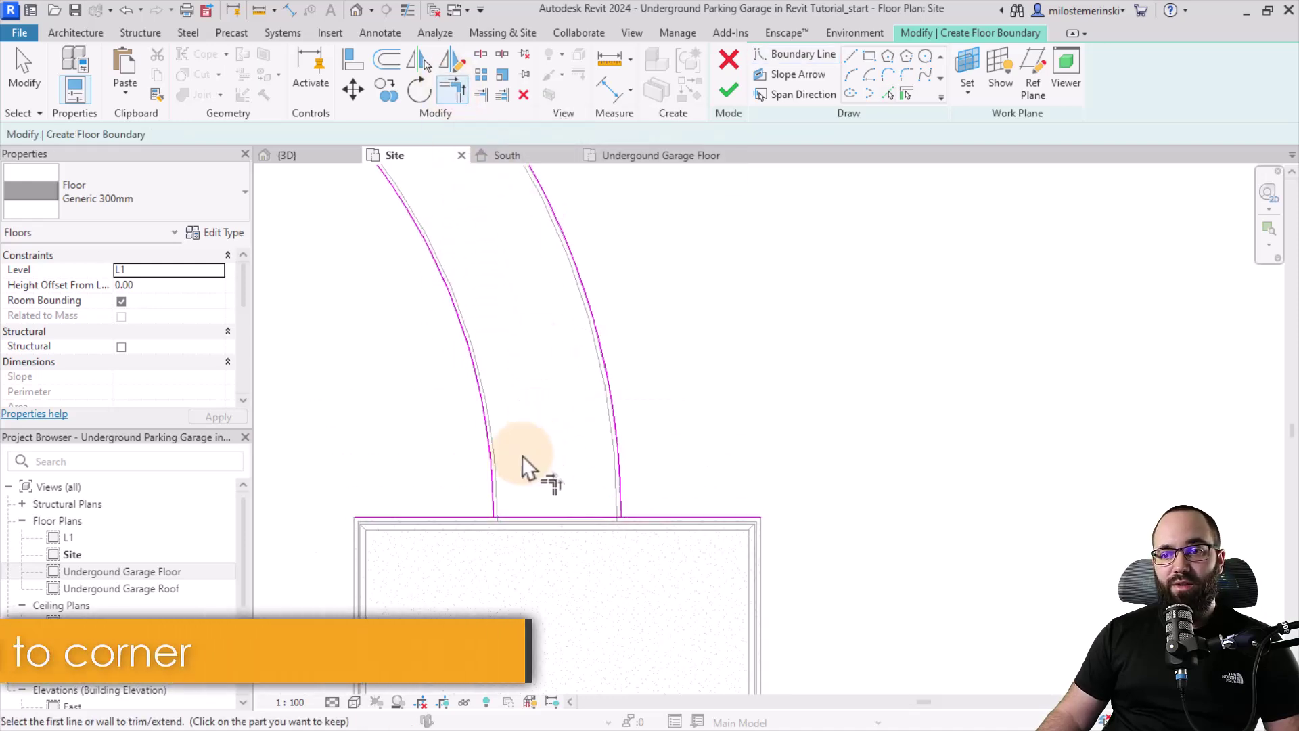
{"action": "left_click", "coordinate": [493, 499]}
{"action": "left_click", "coordinate": [525, 518]}
{"action": "left_click", "coordinate": [619, 513]}
{"action": "left_click", "coordinate": [572, 518]}
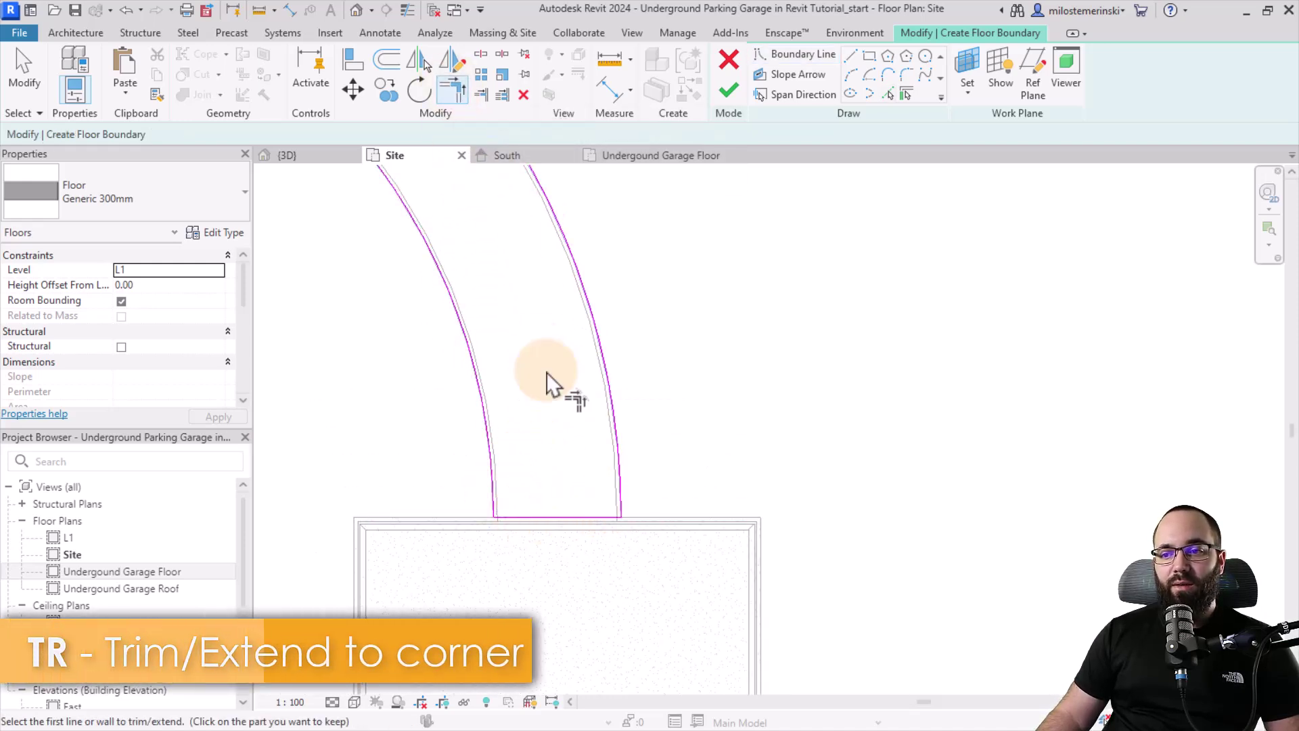
- Trim the driveway end line and both ramp curves to corners, closing the floor boundary at the upper end of the ramp
{"action": "middle_click_drag", "start_coordinate": [552, 377], "coordinate": [670, 644]}
{"action": "left_click", "coordinate": [382, 392]}
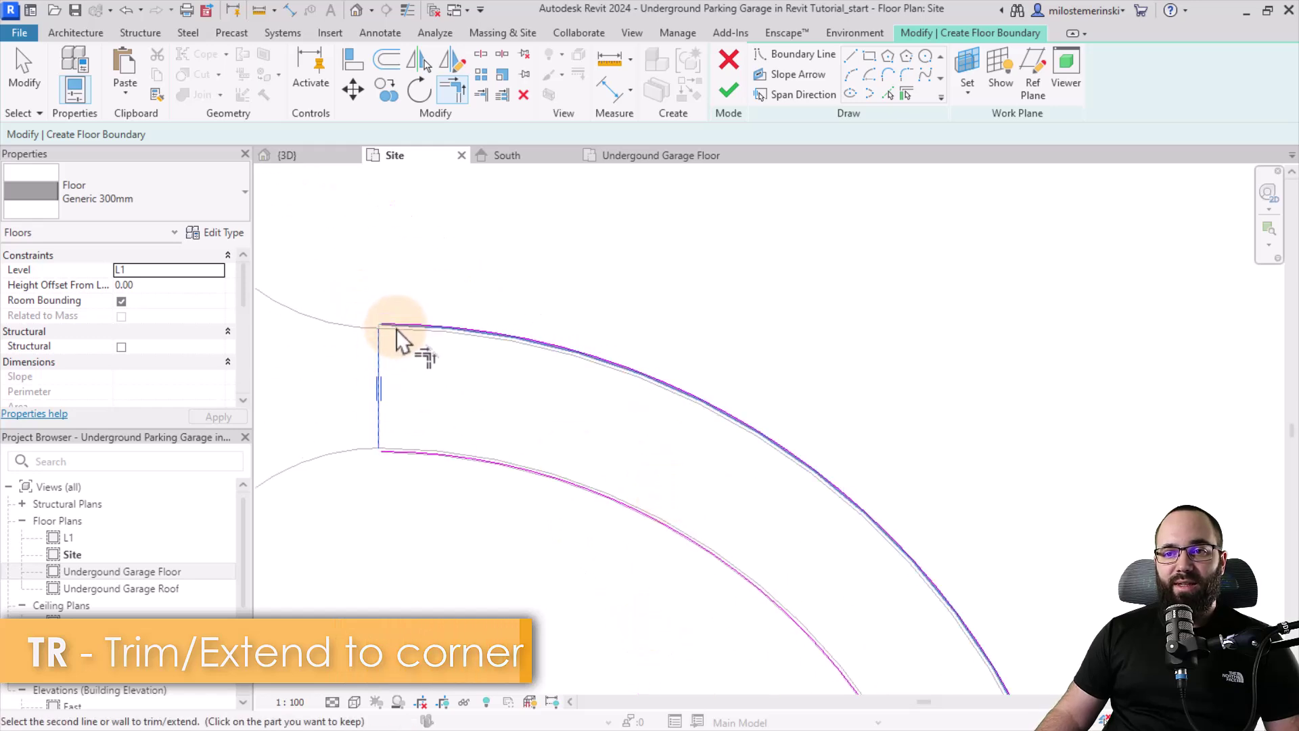
{"action": "left_click", "coordinate": [397, 329]}
{"action": "left_click", "coordinate": [387, 372]}
{"action": "left_click", "coordinate": [423, 448]}
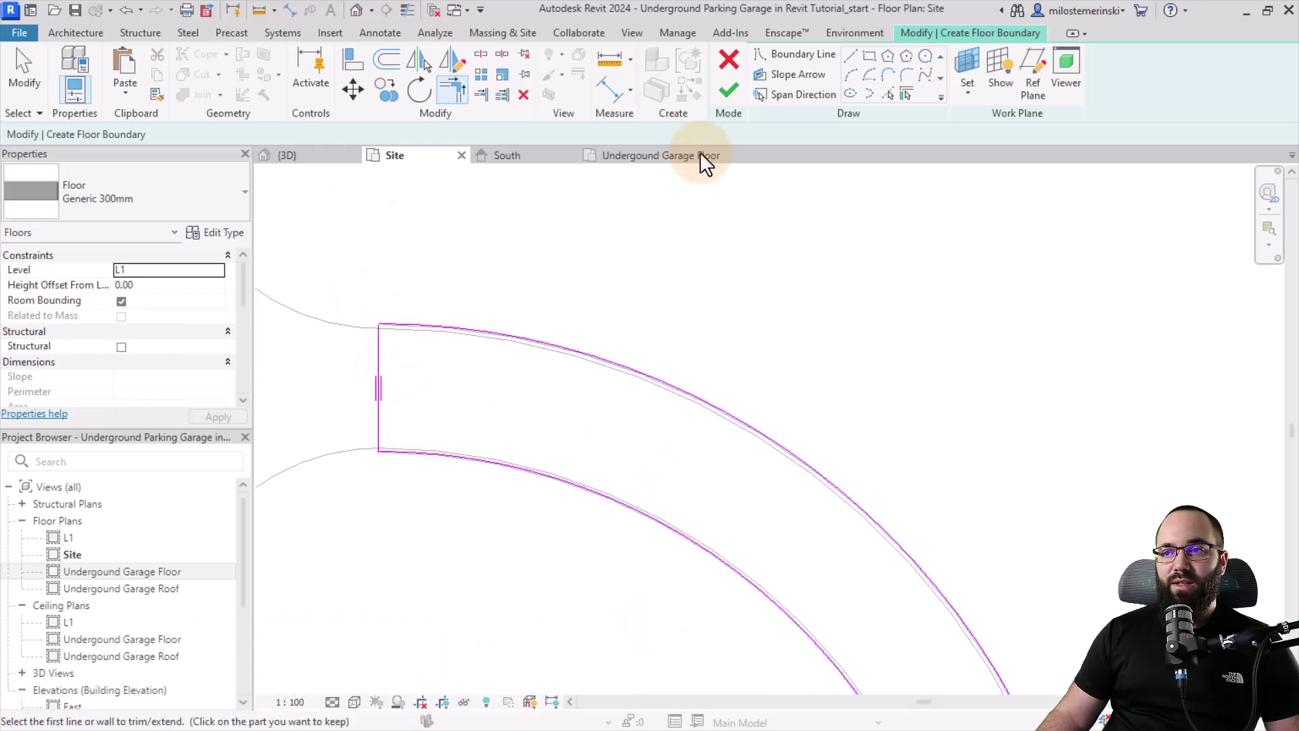
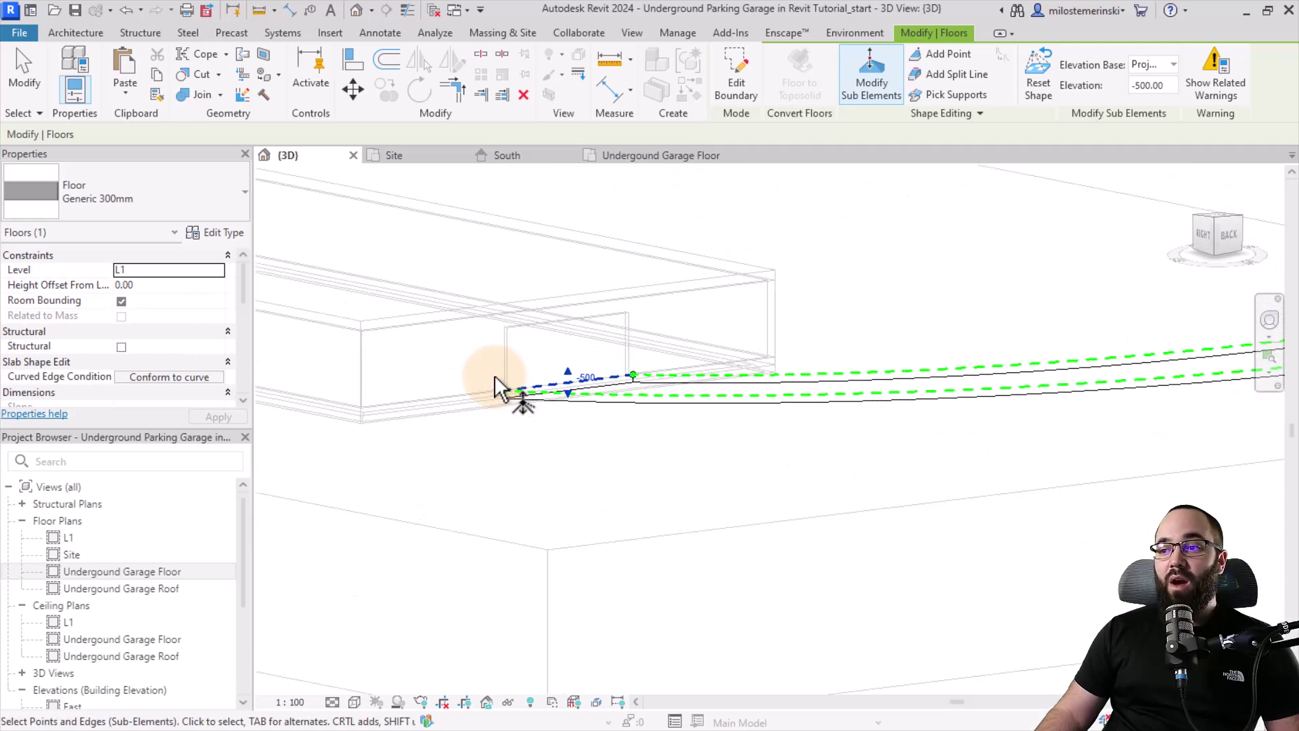
- Finish editing the ramp floor's garage-end edge at elevation -500 and inspect the sloped floor in 3D
{"action": "left_click", "coordinate": [31, 92]}
{"action": "left_click", "coordinate": [673, 378]}
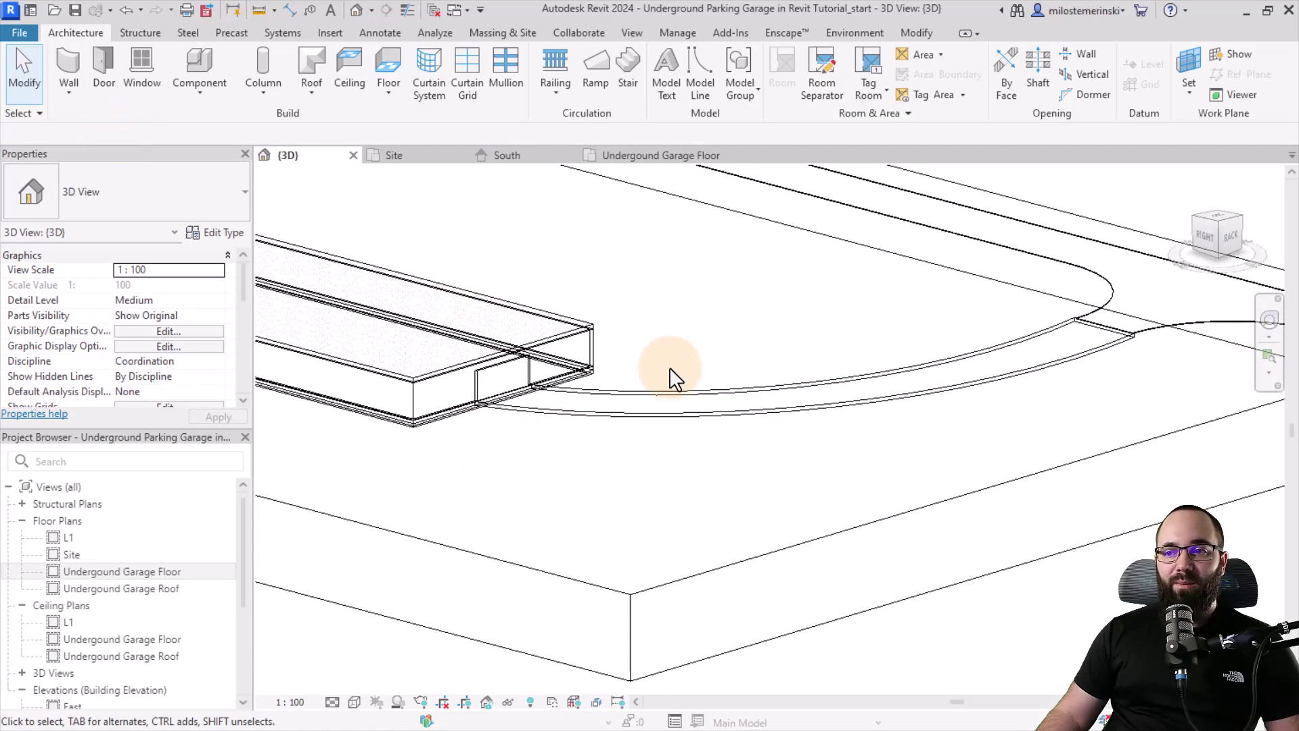
{"action": "left_click", "coordinate": [659, 400]}
{"action": "mouse_move", "coordinate": [659, 400]}
{"action": "middle_mouse_down", "text": "shift"}
{"action": "mouse_move", "coordinate": [572, 341]}
{"action": "mouse_move", "coordinate": [664, 411]}
{"action": "middle_mouse_up", "text": "shift"}
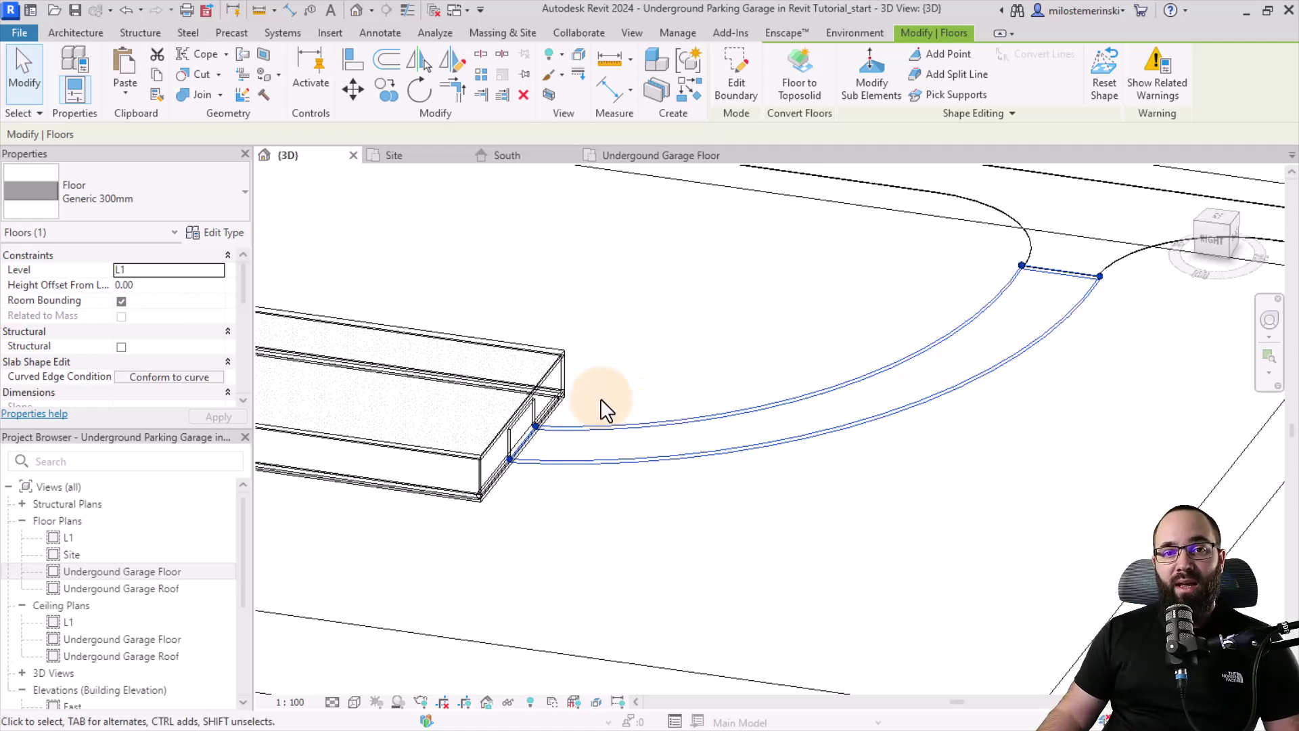
{"action": "middle_click_drag", "start_coordinate": [628, 367], "coordinate": [696, 391], "text": "shift"}
- In the Site plan, place Generic - 200mm walls, 300 high with Finish Face: Exterior location line, along the curved ramp edges
{"action": "left_click", "coordinate": [410, 154]}
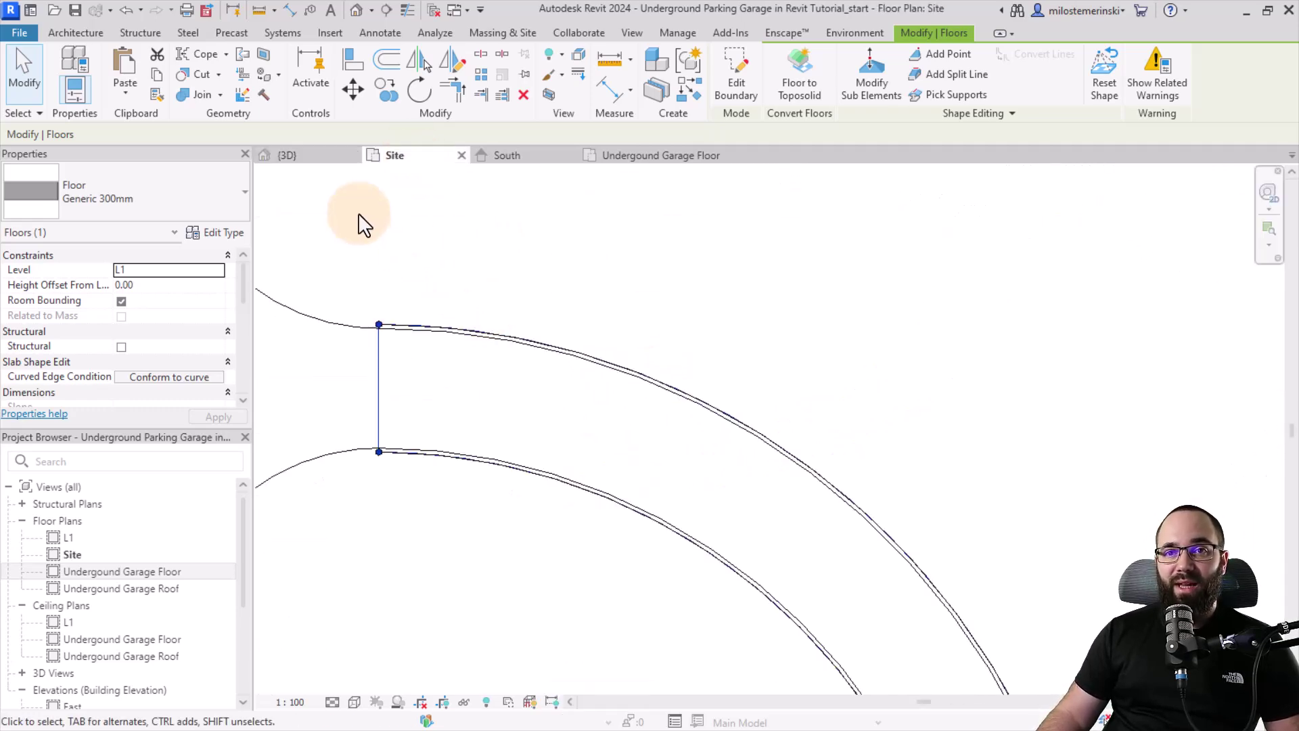
{"action": "left_click", "coordinate": [85, 34]}
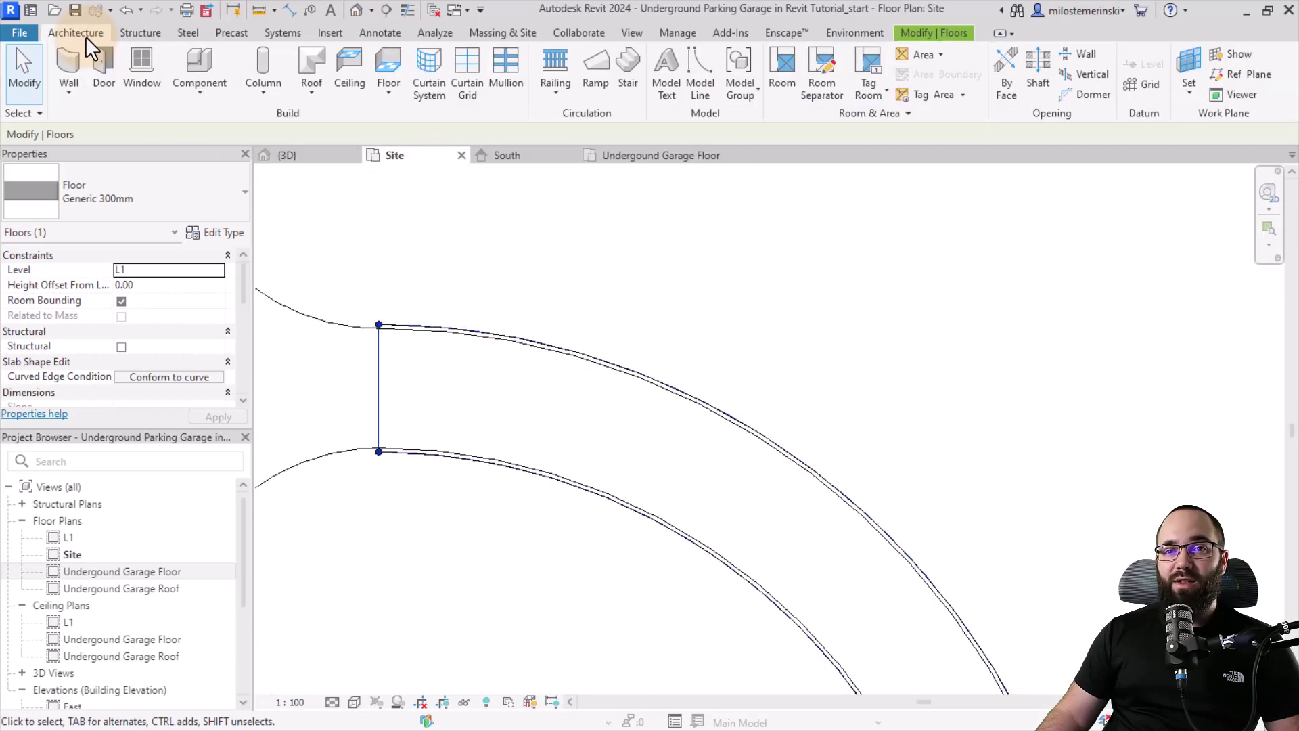
{"action": "left_click", "coordinate": [62, 70]}
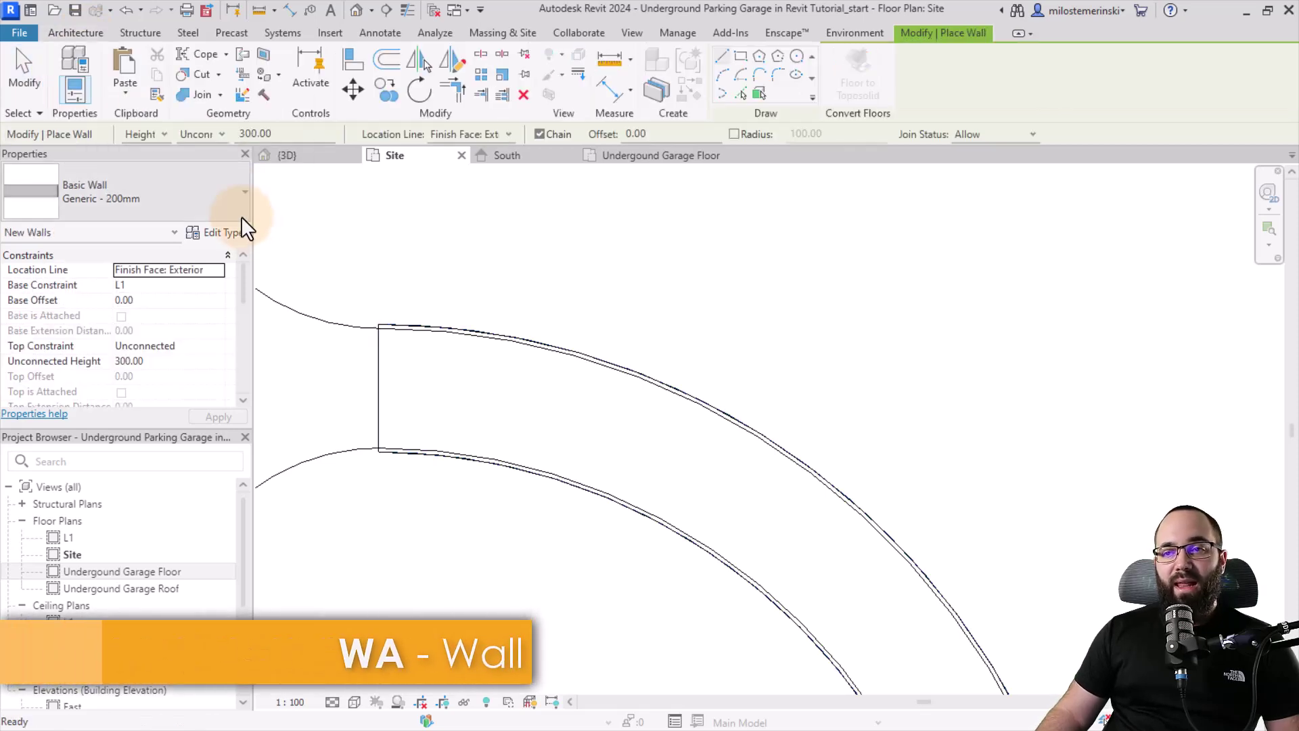
{"action": "left_click", "coordinate": [744, 94]}
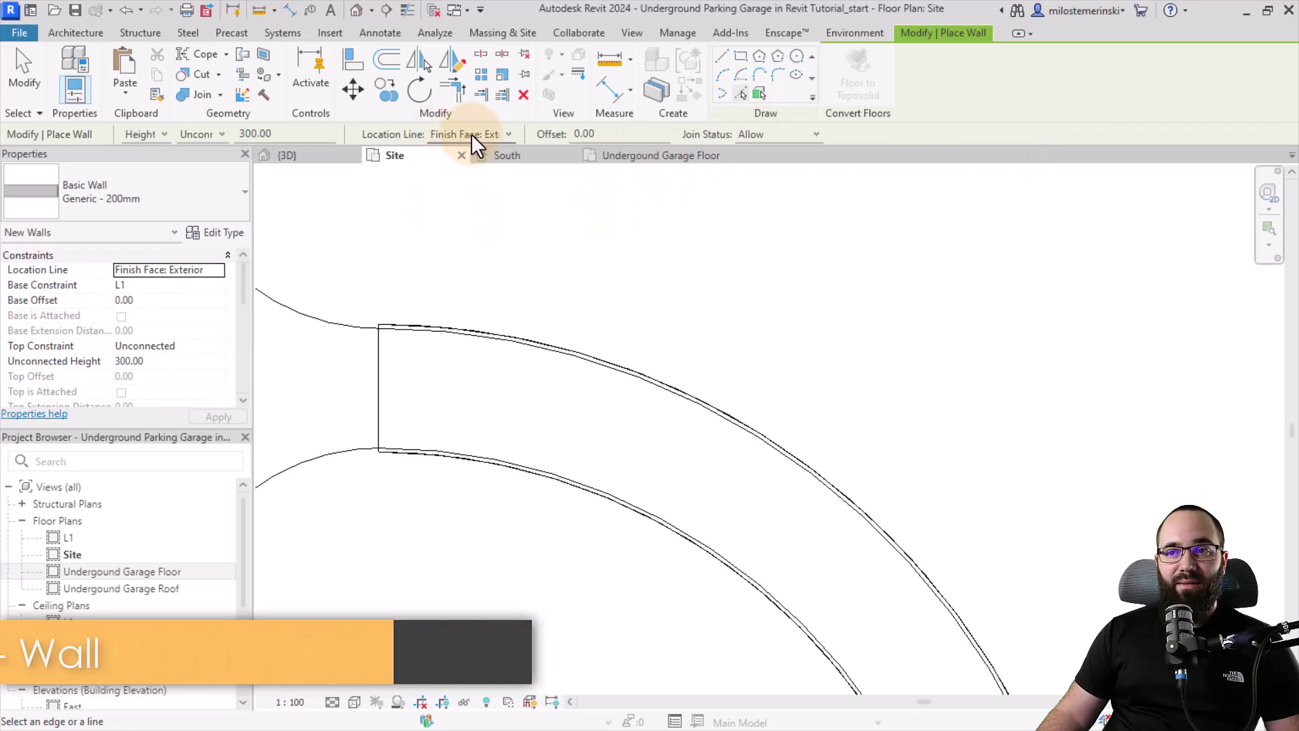
{"action": "scroll", "coordinate": [393, 308], "scroll_direction": "up", "scroll_amount": 3}
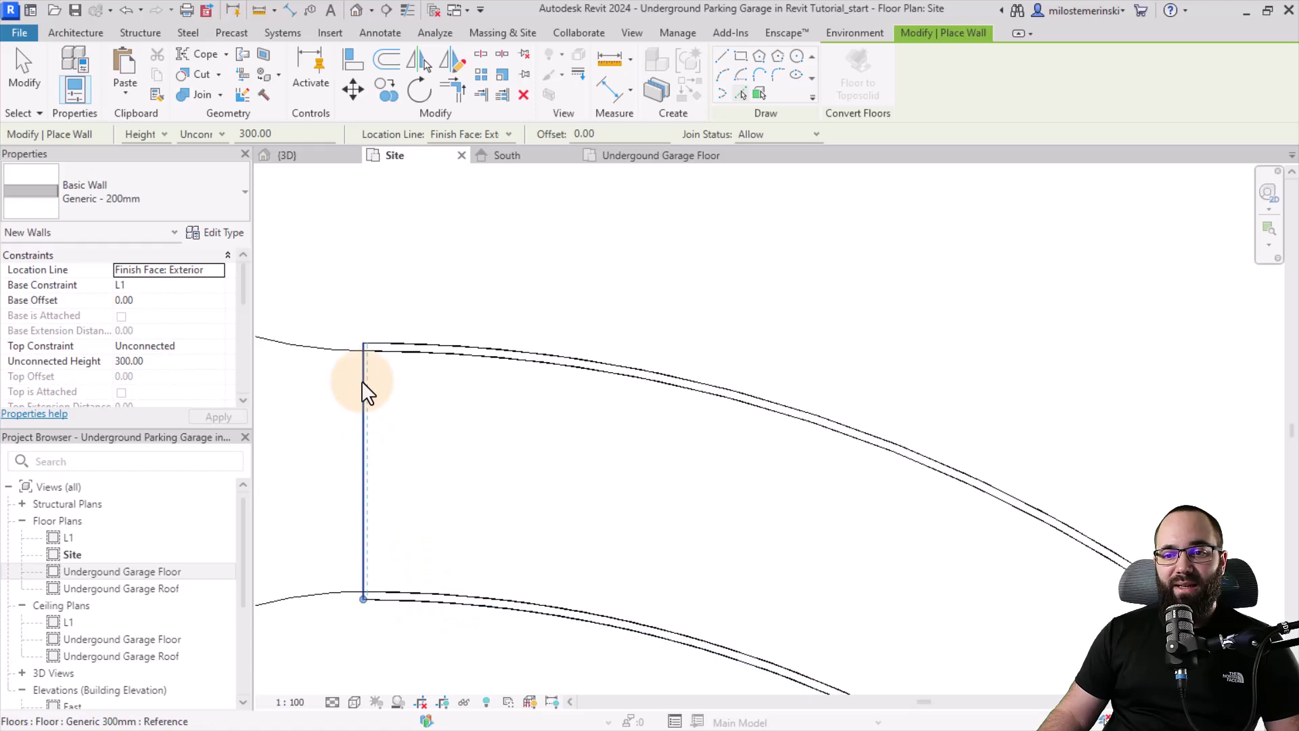
{"action": "scroll", "coordinate": [362, 386], "scroll_direction": "down", "scroll_amount": 3}
{"action": "middle_click_drag", "start_coordinate": [609, 499], "coordinate": [546, 377]}
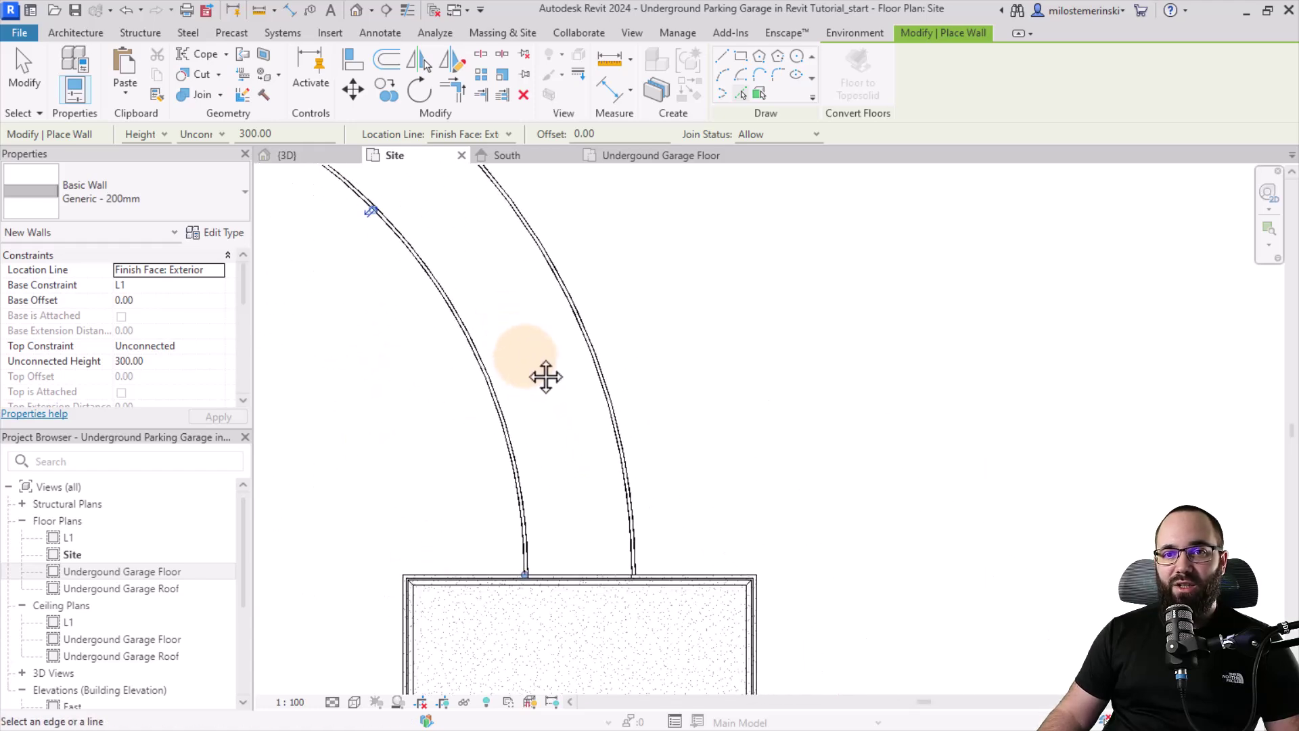
- Add a Generic - 200mm wall across the garage opening between the ramp walls, then view the walls in 3D
{"action": "scroll", "coordinate": [537, 568], "scroll_direction": "up", "scroll_amount": 2}
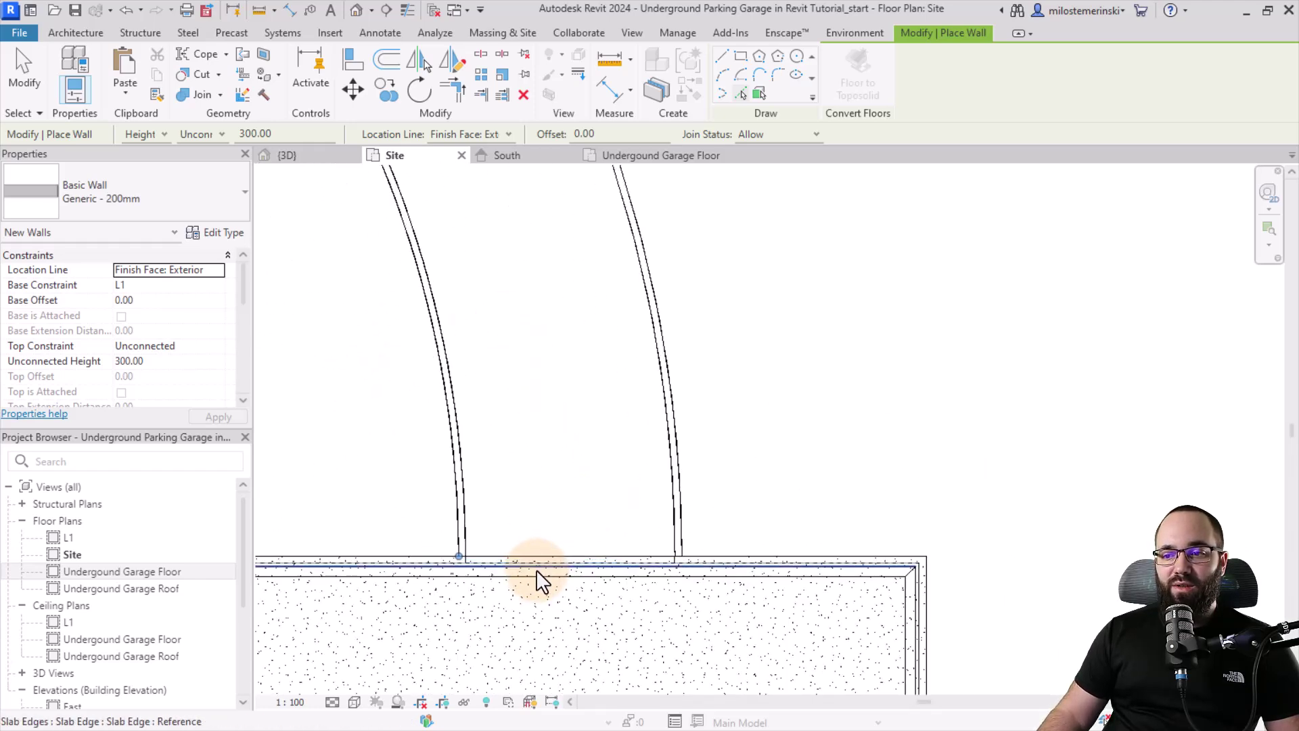
{"action": "scroll", "coordinate": [536, 570], "scroll_direction": "up", "scroll_amount": 2}
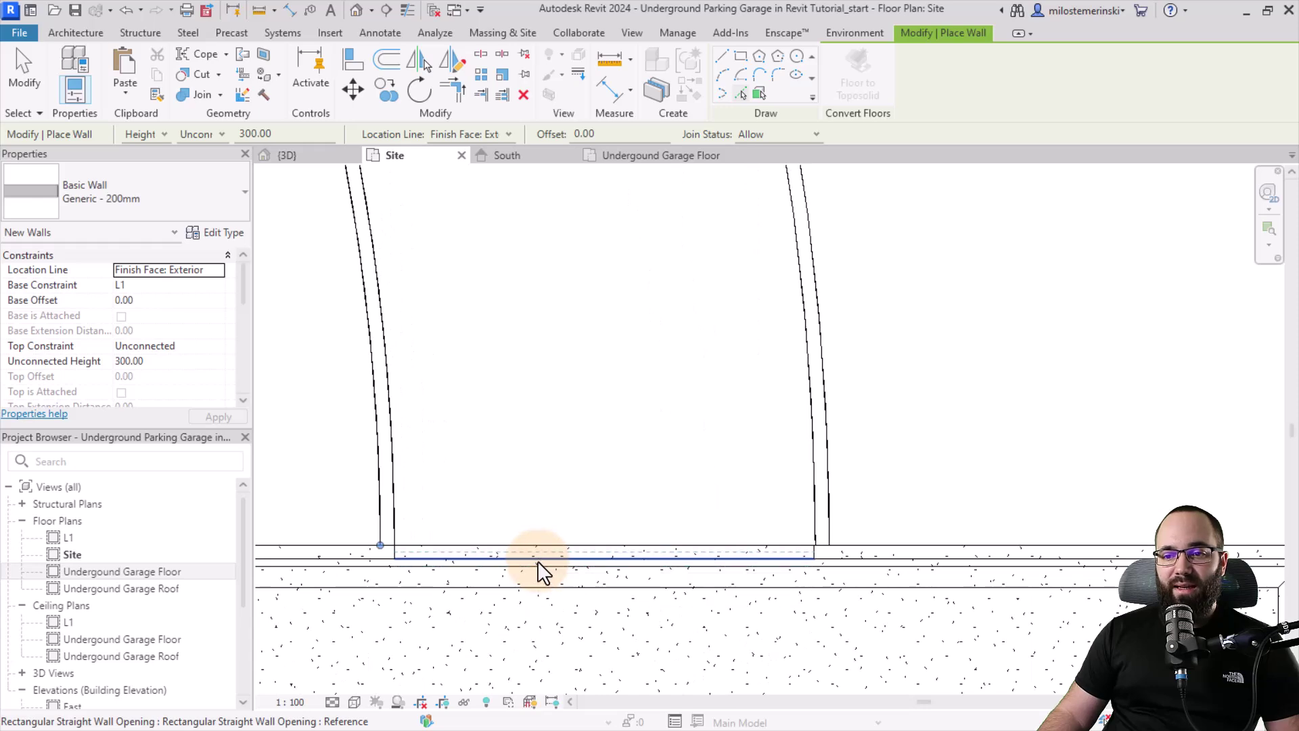
{"action": "left_click", "coordinate": [537, 561]}
{"action": "left_click", "coordinate": [306, 157]}
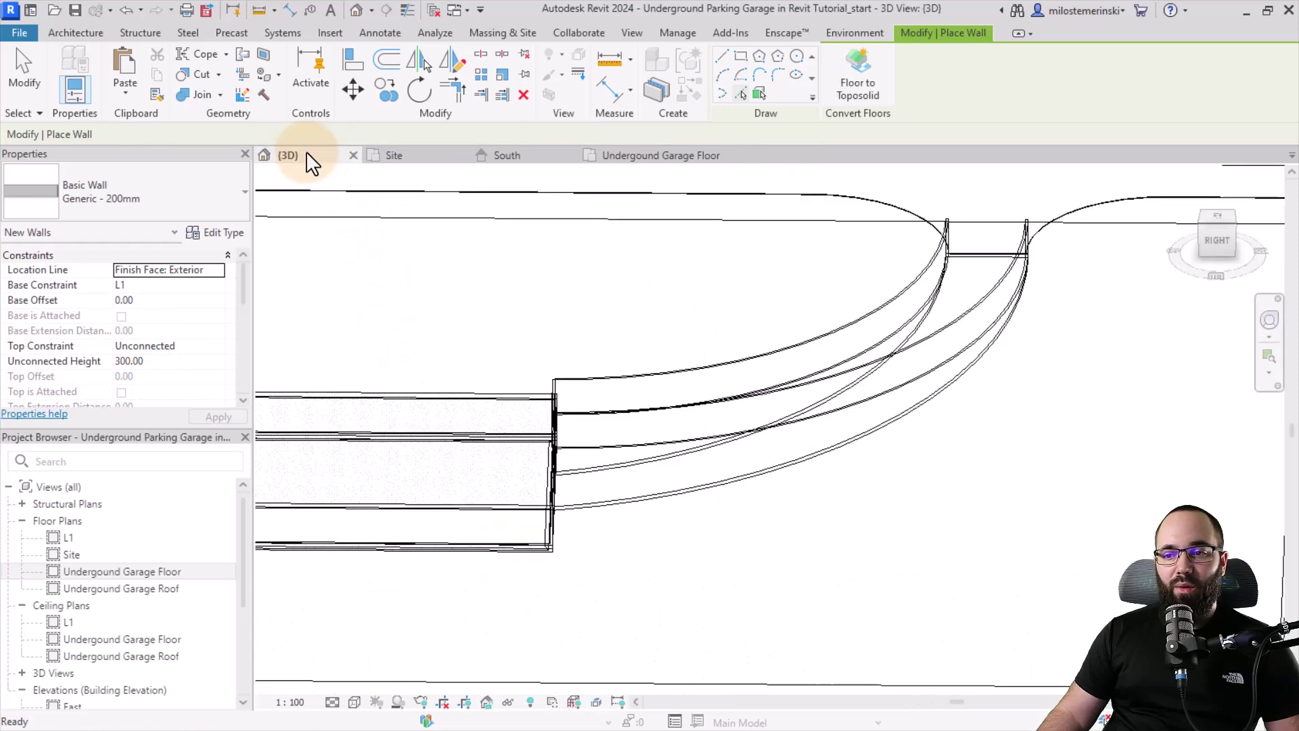
{"action": "middle_click_drag", "start_coordinate": [640, 464], "coordinate": [524, 395], "text": "shift"}
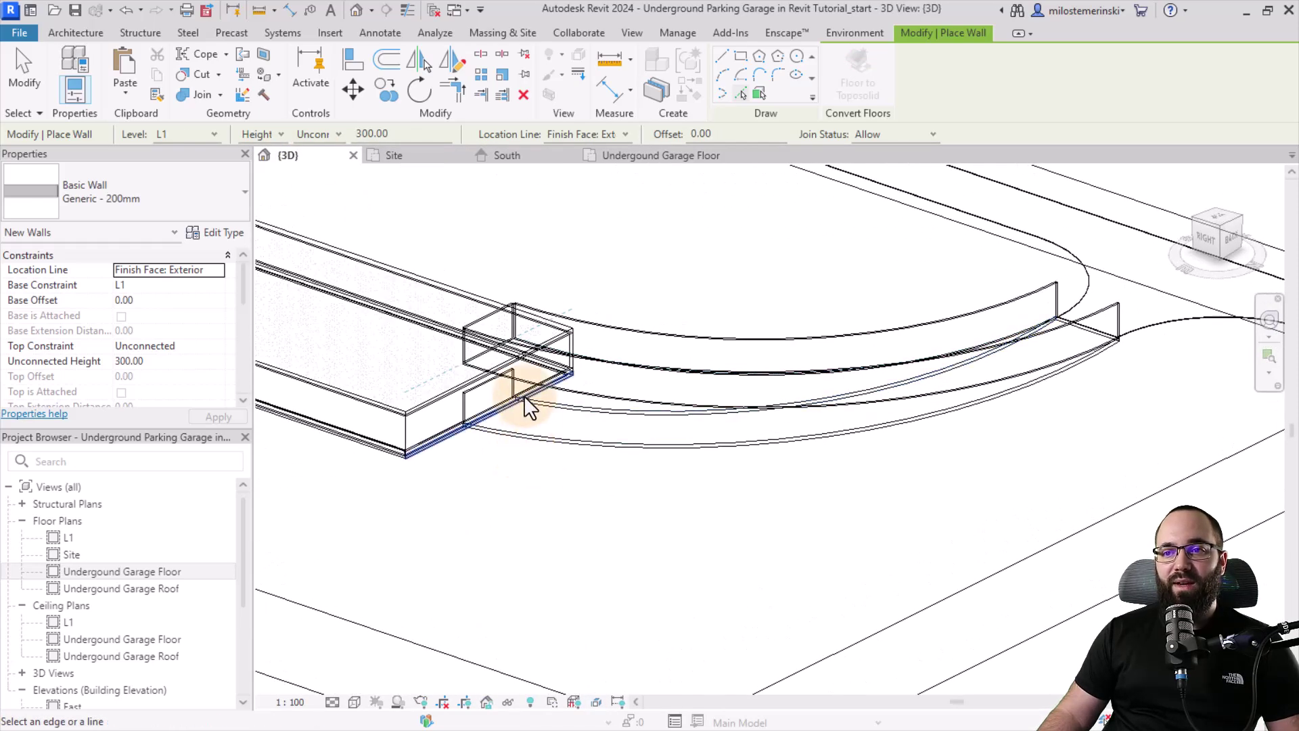
{"action": "key", "text": "Escape"}
{"action": "key", "text": "Escape"}
- Trim the cross wall at the garage opening and the curved ramp walls to corners
{"action": "scroll", "coordinate": [494, 318], "scroll_direction": "up", "scroll_amount": 5}
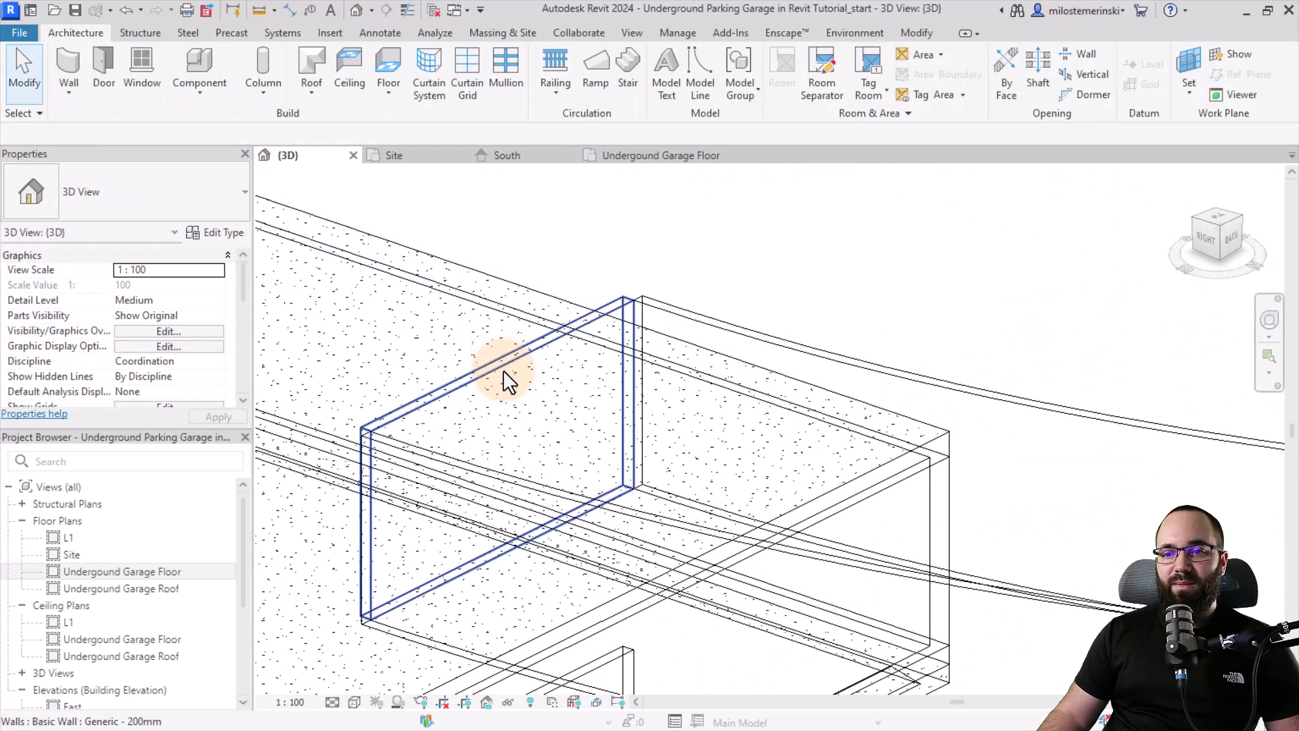
{"action": "left_click", "coordinate": [917, 33]}
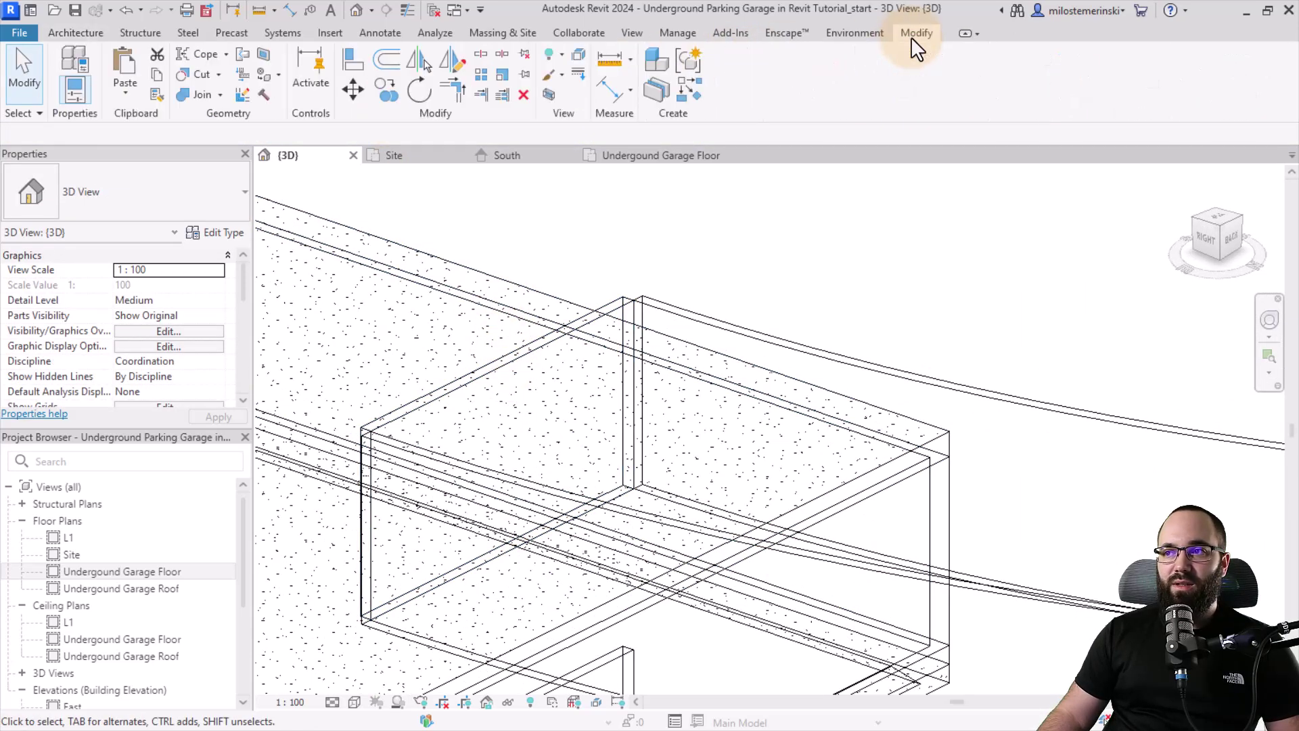
{"action": "left_click", "coordinate": [443, 94]}
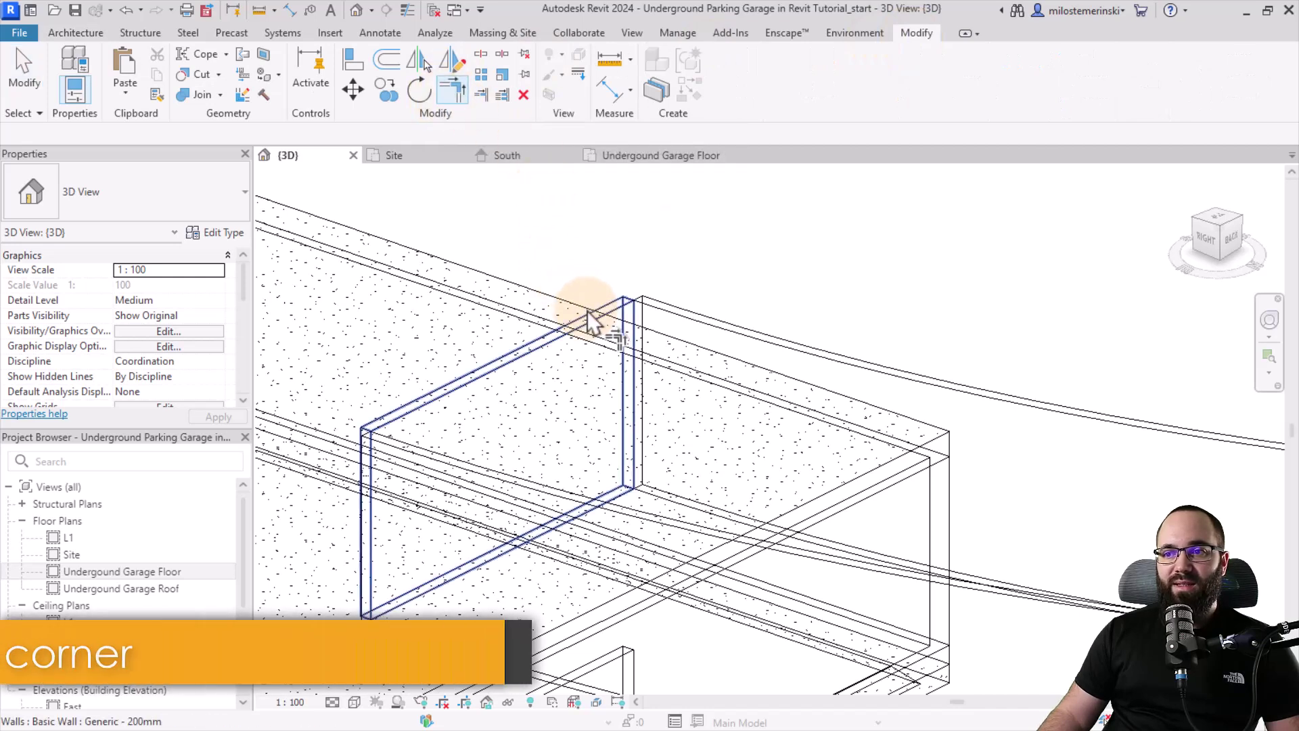
{"action": "middle_click_drag", "start_coordinate": [675, 324], "coordinate": [404, 318], "text": "shift"}
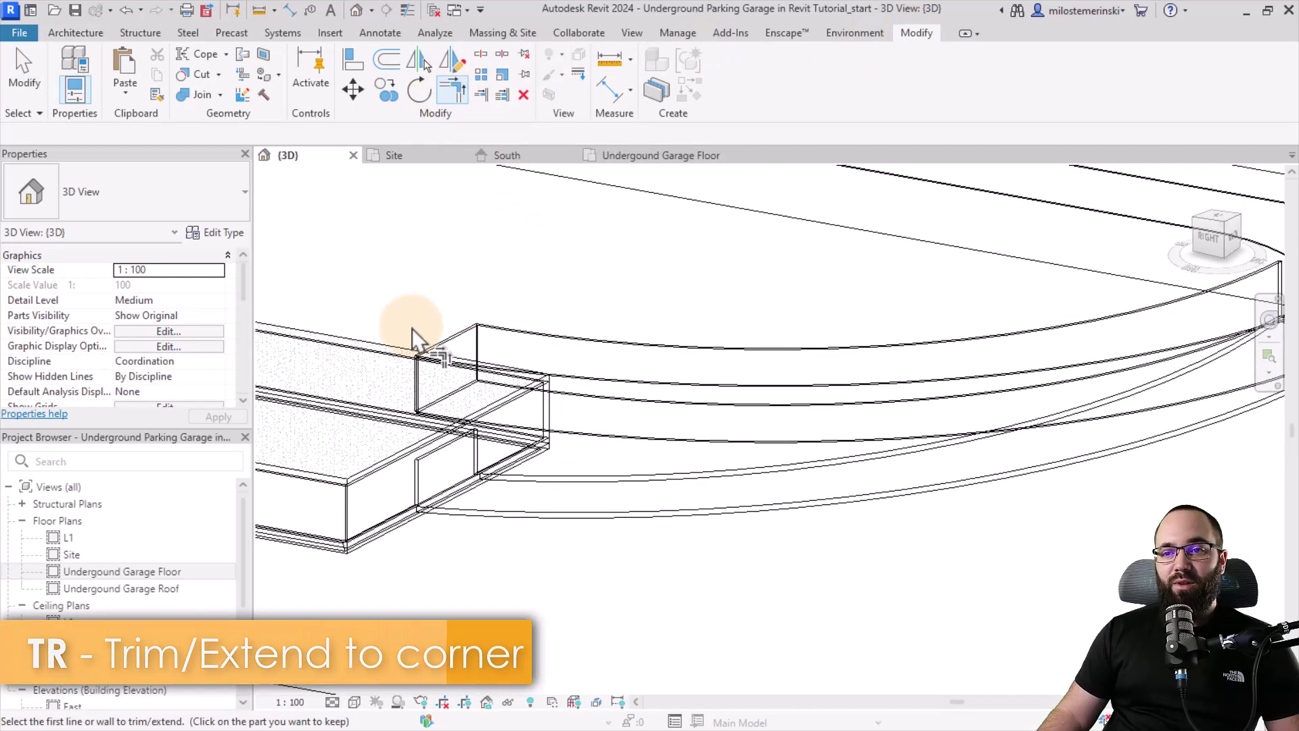
{"action": "key", "text": "Escape"}
- Set the unconnected height of the three ramp walls to 100
{"action": "left_click", "coordinate": [501, 342]}
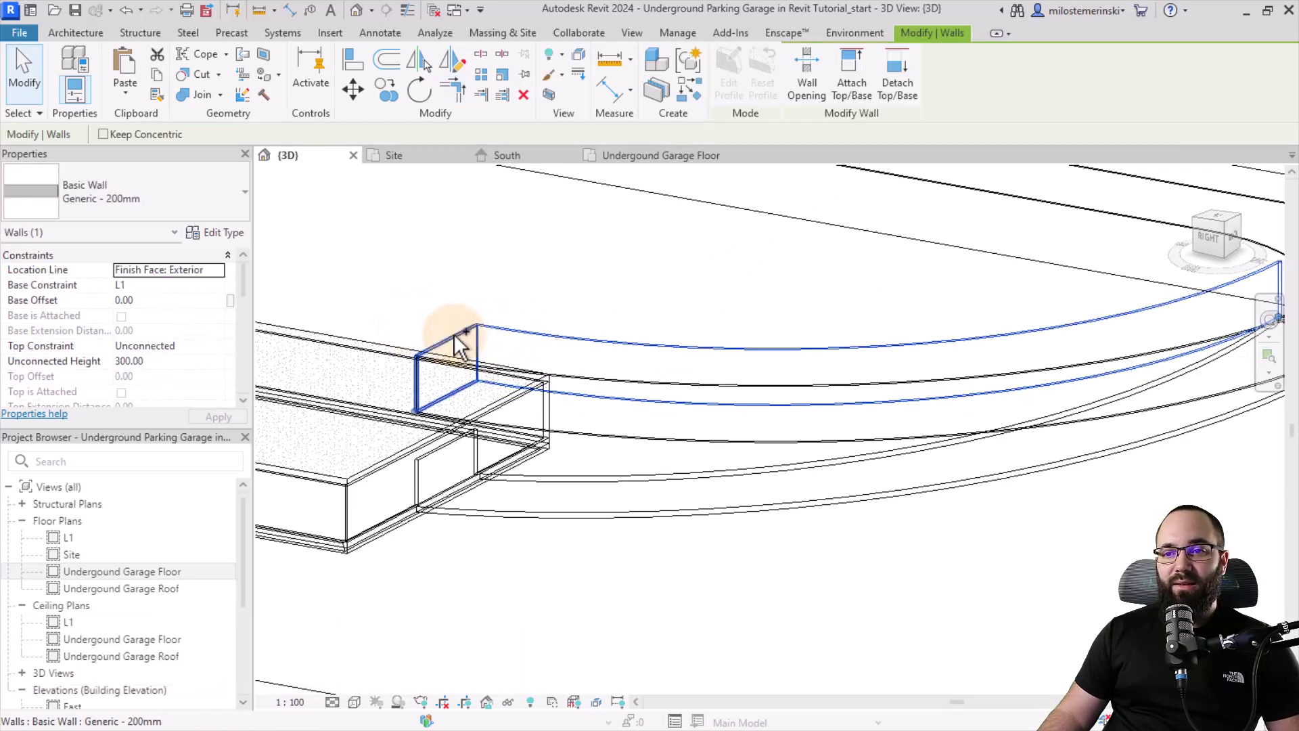
{"action": "left_click", "coordinate": [486, 376], "text": "ctrl"}
{"action": "mouse_move", "coordinate": [516, 392]}
{"action": "middle_mouse_down", "text": "shift"}
{"action": "mouse_move", "coordinate": [545, 400]}
{"action": "mouse_move", "coordinate": [494, 378]}
{"action": "middle_mouse_up", "text": "shift"}
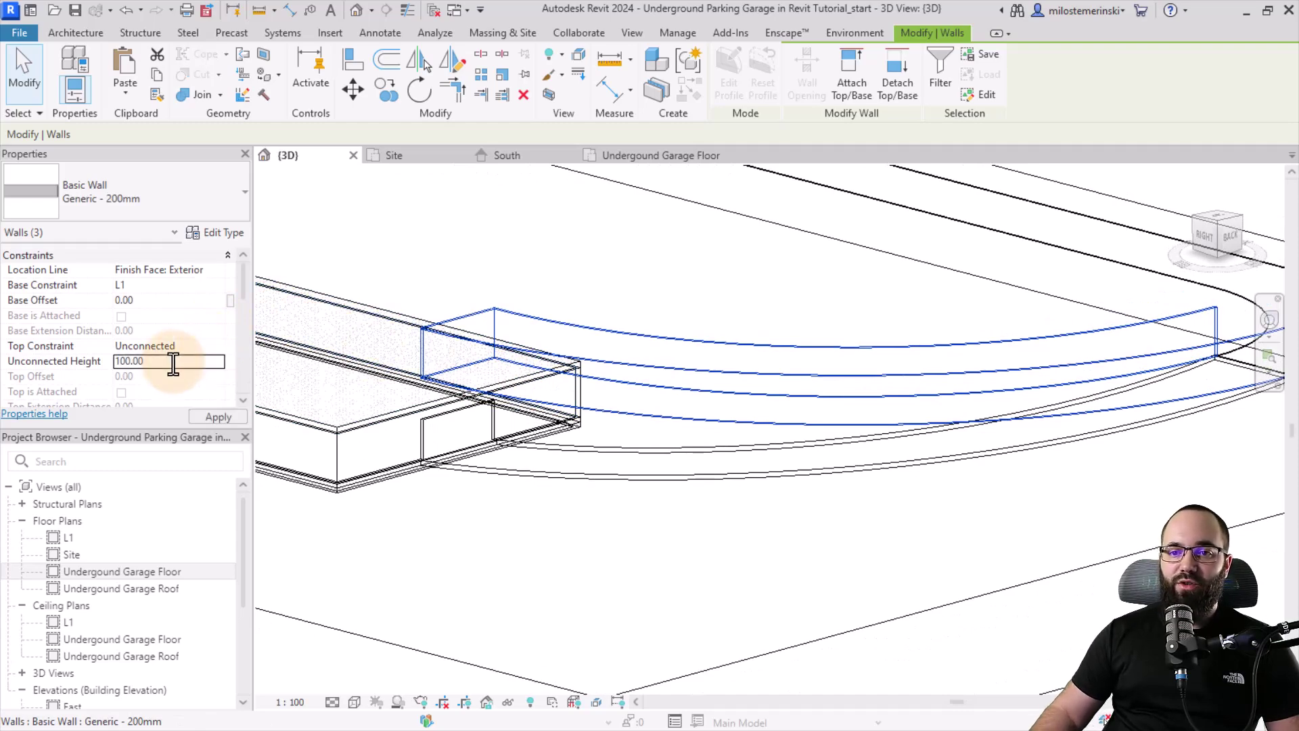
{"action": "left_click", "coordinate": [214, 412]}
{"action": "middle_click_drag", "start_coordinate": [627, 341], "coordinate": [724, 403], "text": "shift"}
{"action": "key", "text": "Escape"}
- Attach the bases of both curved ramp walls to the sloped ramp floor
{"action": "left_click", "coordinate": [636, 384]}
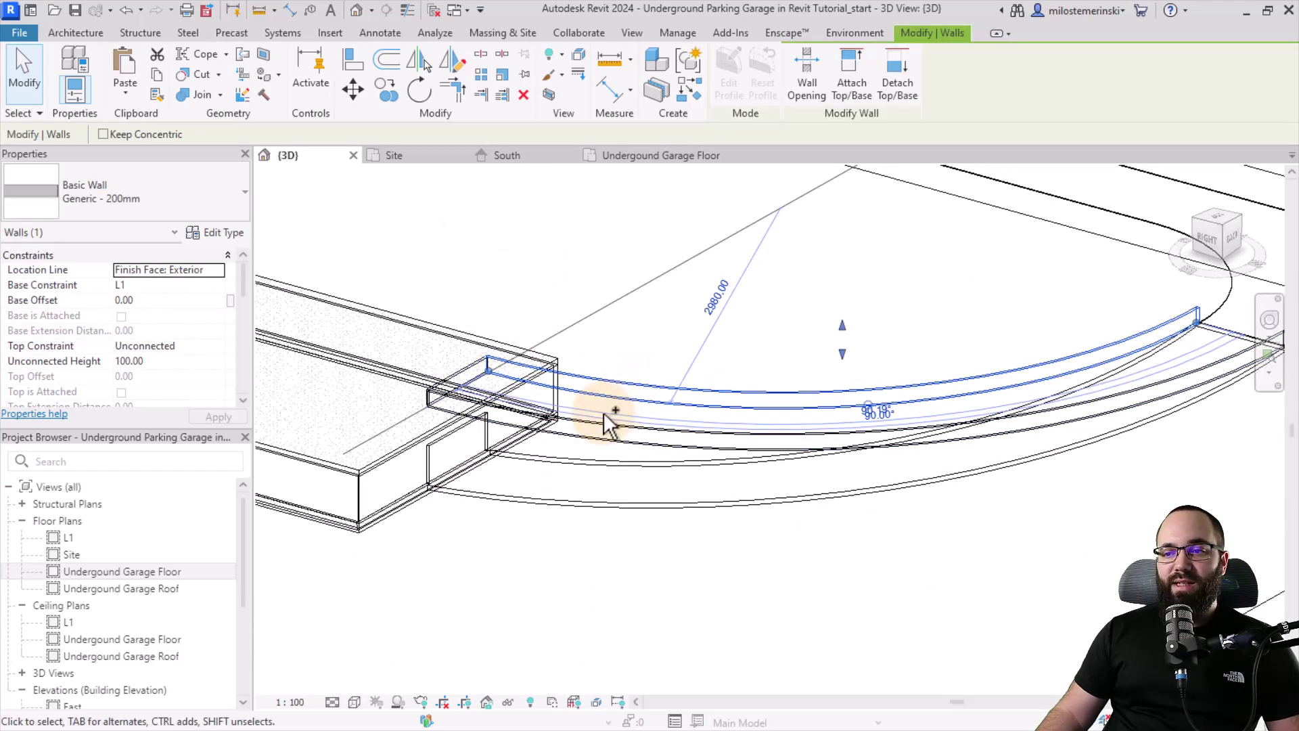
{"action": "left_click", "coordinate": [582, 428], "text": "ctrl"}
{"action": "mouse_move", "coordinate": [641, 368]}
{"action": "middle_mouse_down", "text": "shift"}
{"action": "mouse_move", "coordinate": [676, 368]}
{"action": "mouse_move", "coordinate": [633, 356]}
{"action": "middle_mouse_up", "text": "shift"}
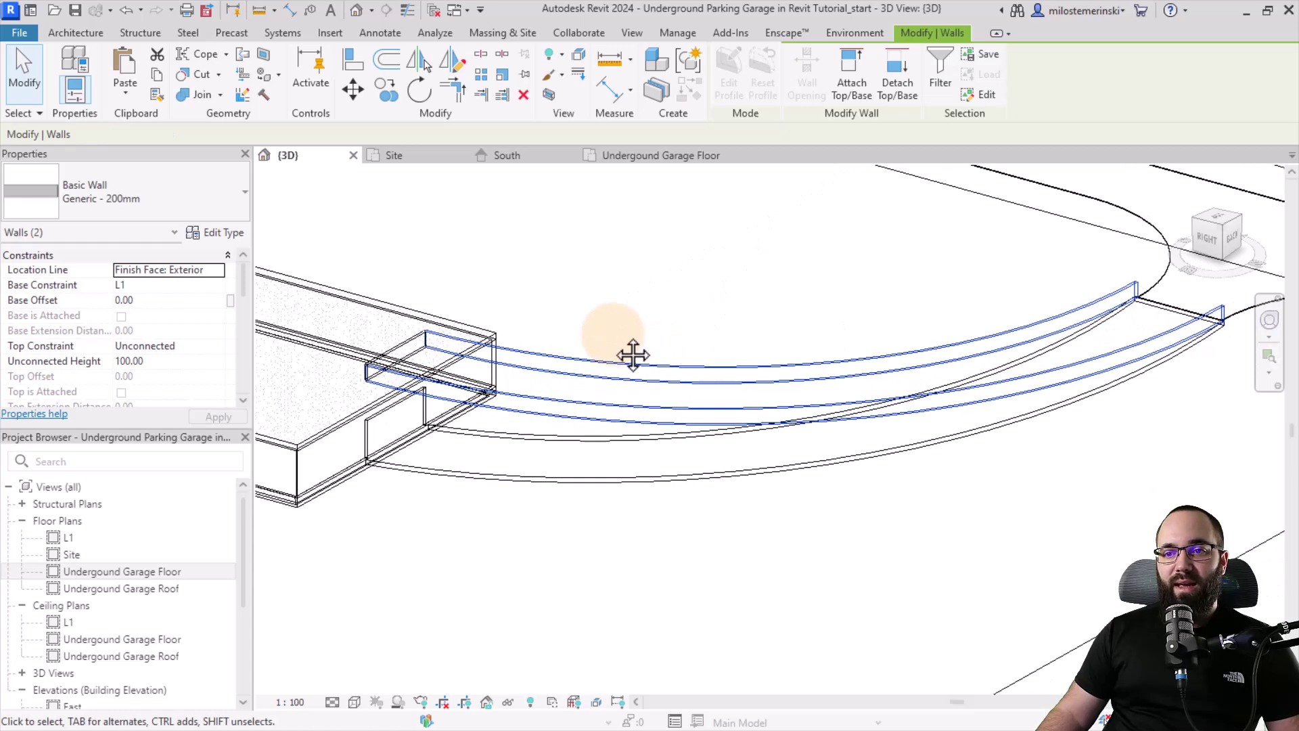
{"action": "left_click", "coordinate": [568, 348]}
{"action": "left_click", "coordinate": [540, 400], "text": "ctrl"}
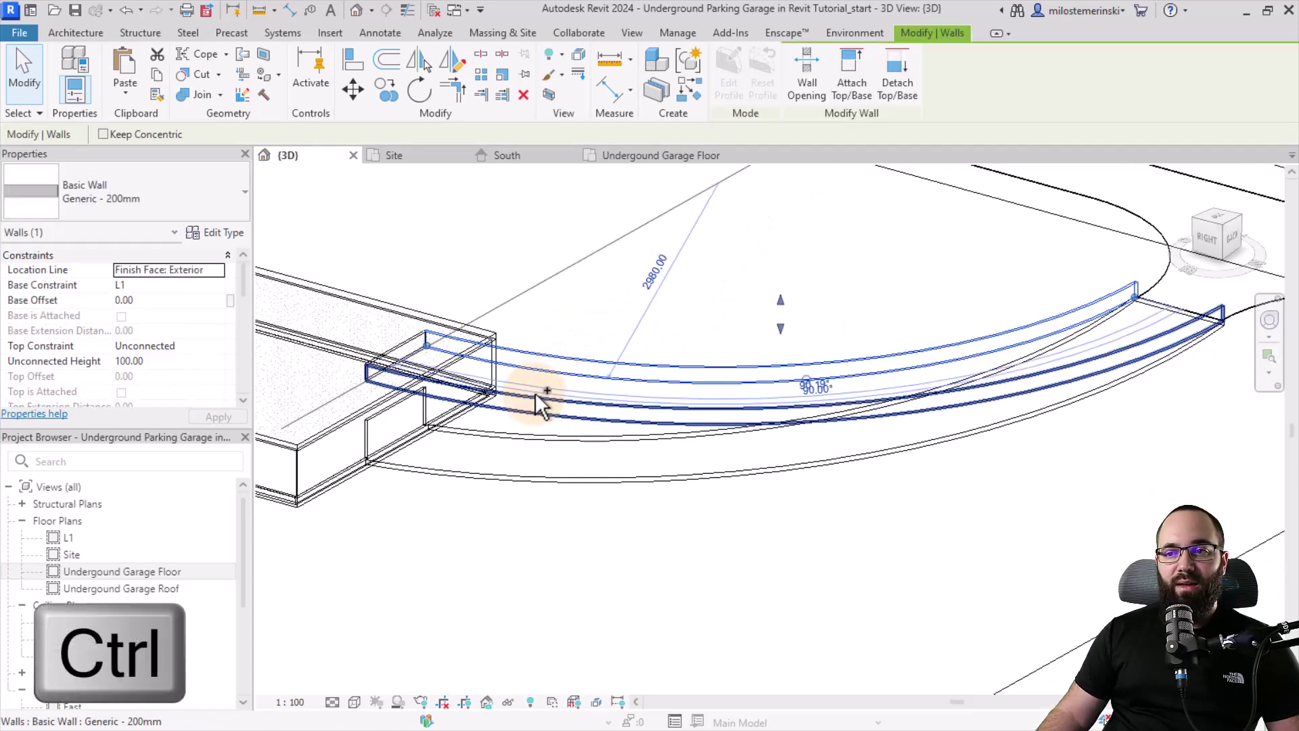
{"action": "left_click", "coordinate": [539, 404], "text": "ctrl"}
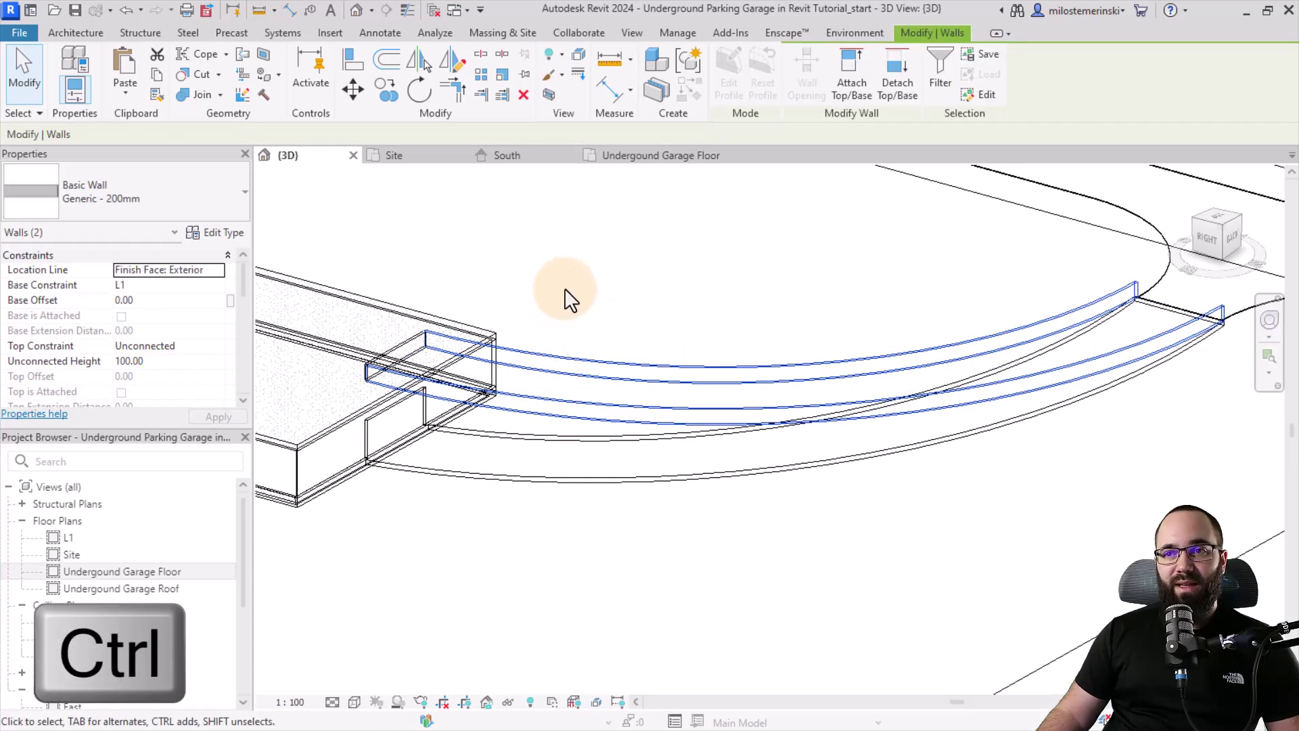
{"action": "left_click", "coordinate": [851, 98]}
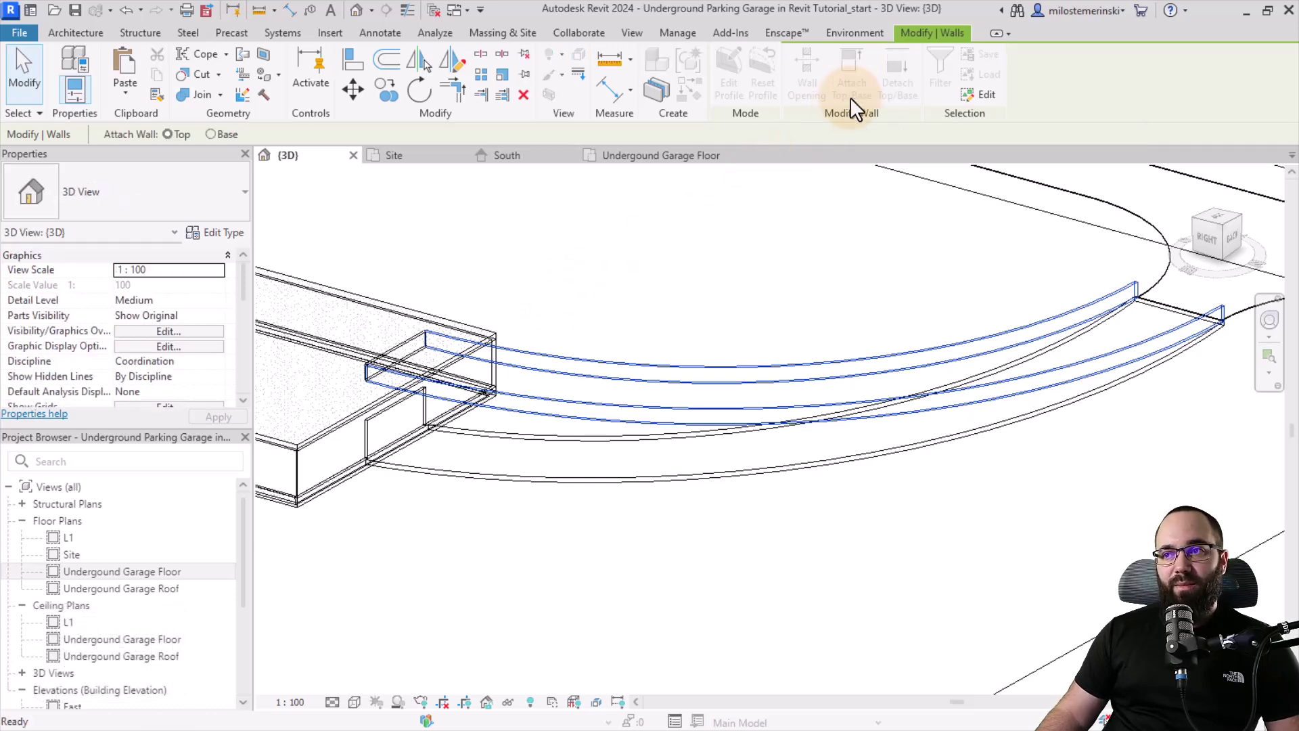
{"action": "left_click", "coordinate": [233, 139]}
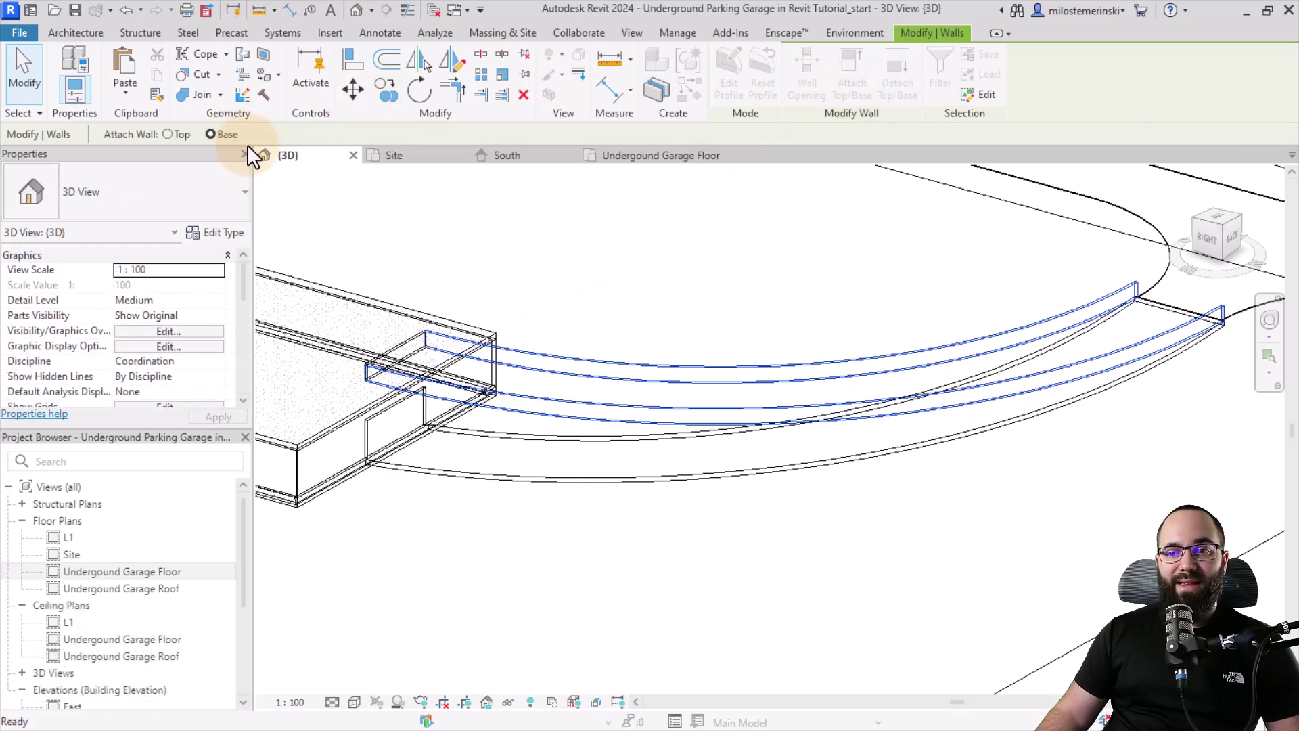
{"action": "left_click", "coordinate": [464, 469]}
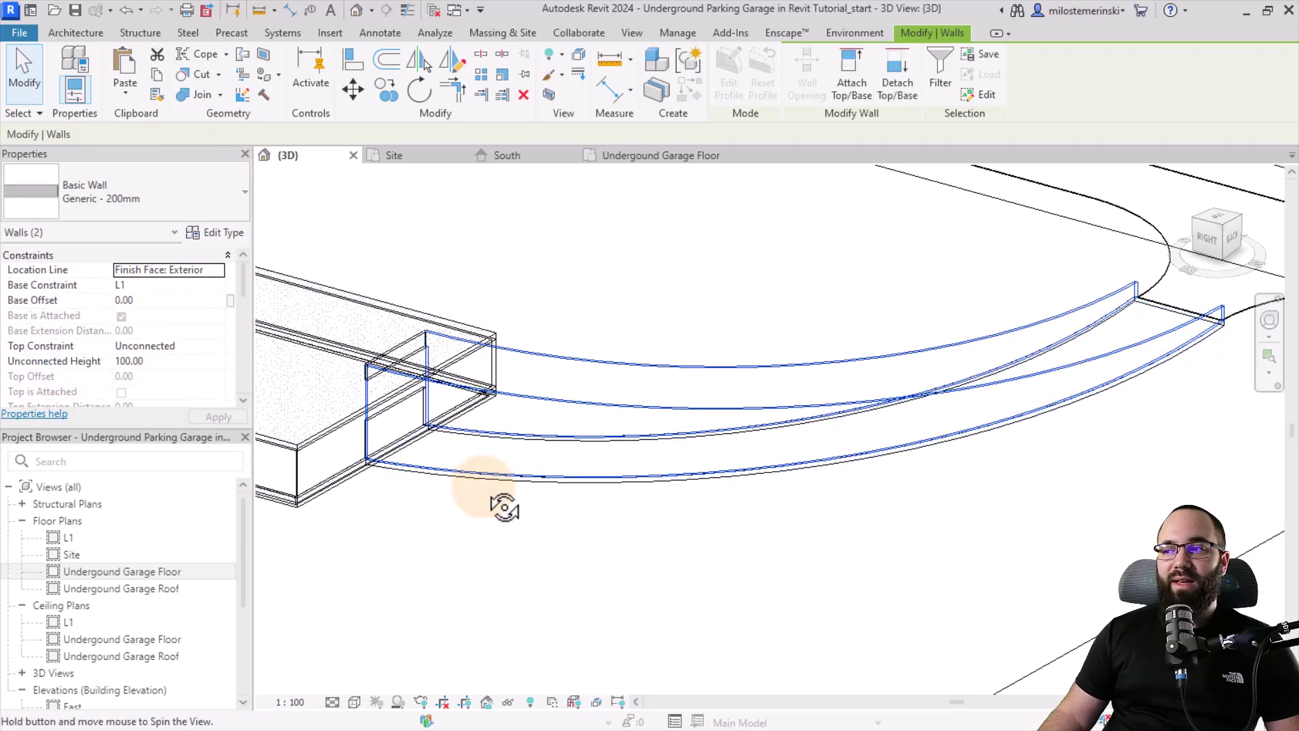
- Stretch the cross wall above the garage opening downward to a base offset of -200, making it 300 high
{"action": "middle_click_drag", "start_coordinate": [504, 507], "coordinate": [444, 458], "text": "shift"}
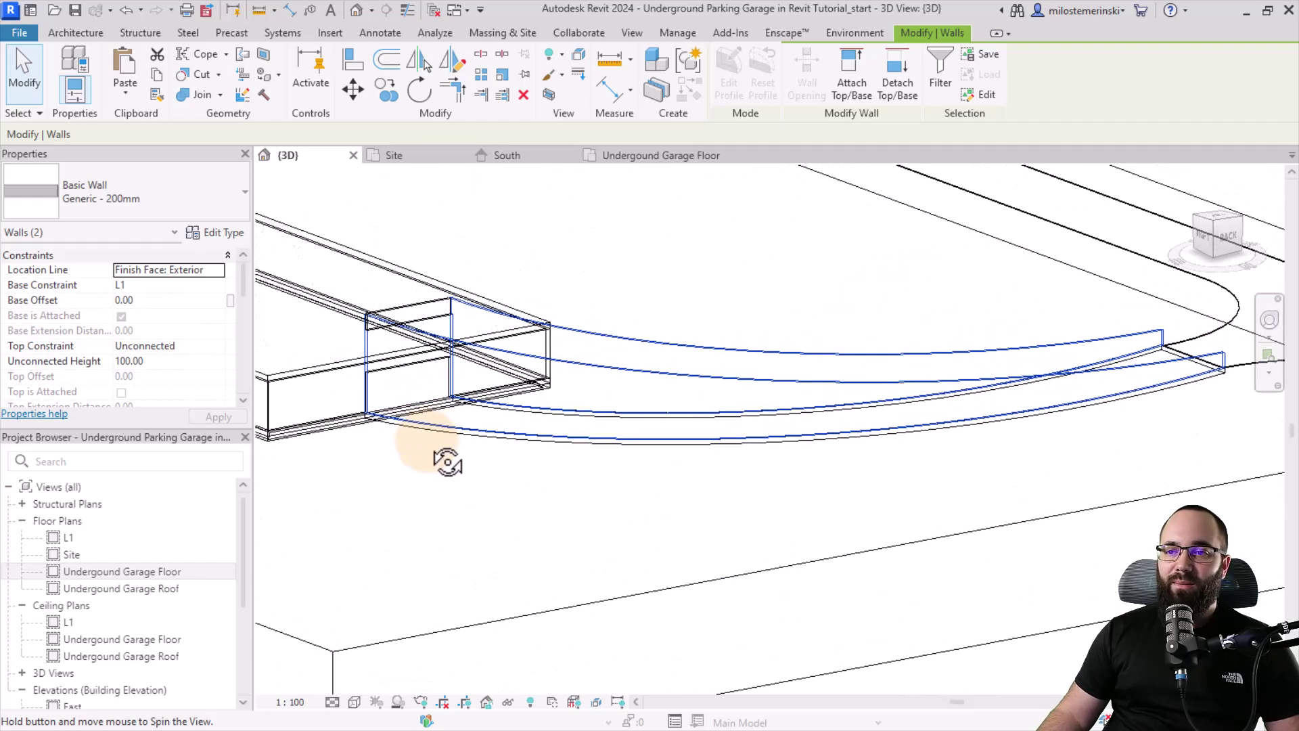
{"action": "left_click", "coordinate": [426, 321]}
{"action": "scroll", "coordinate": [391, 302], "scroll_direction": "up", "scroll_amount": 3}
{"action": "left_click_drag", "start_coordinate": [425, 347], "coordinate": [429, 474]}
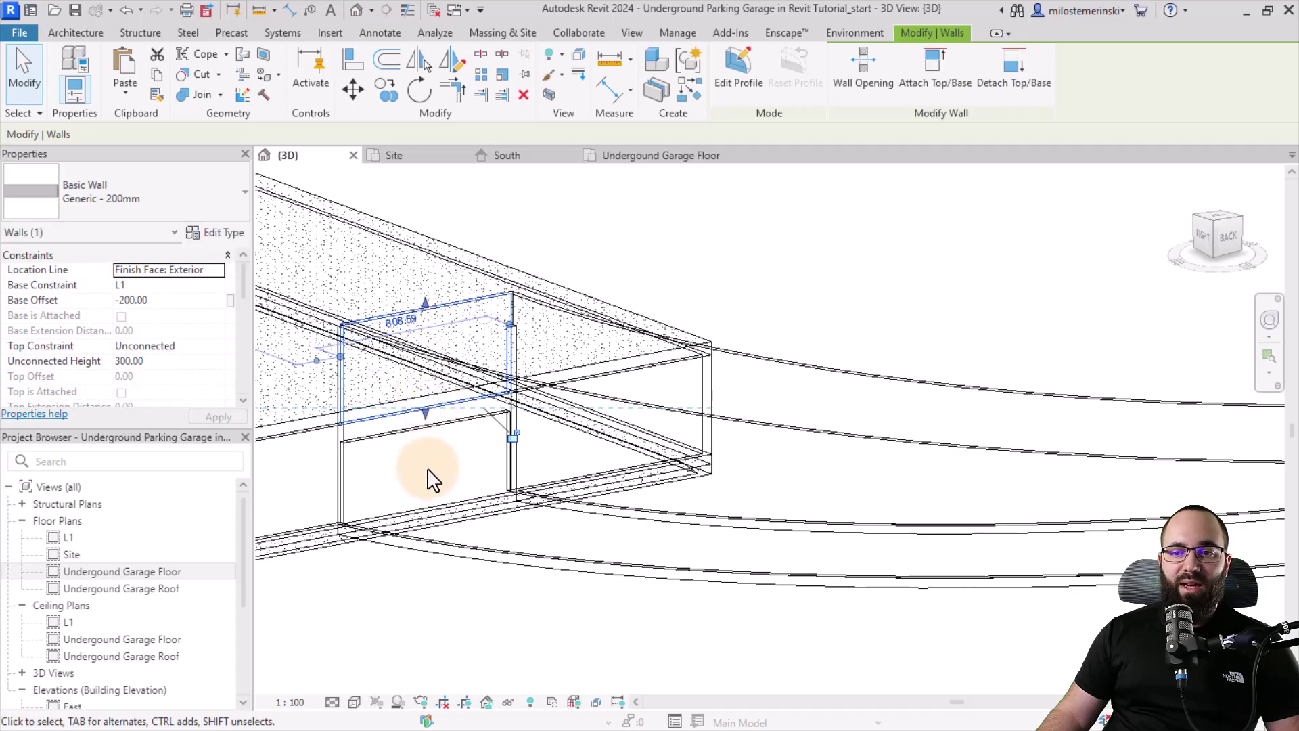
{"action": "middle_click_drag", "start_coordinate": [429, 478], "coordinate": [679, 406], "text": "shift"}
{"action": "left_click", "coordinate": [636, 457]}
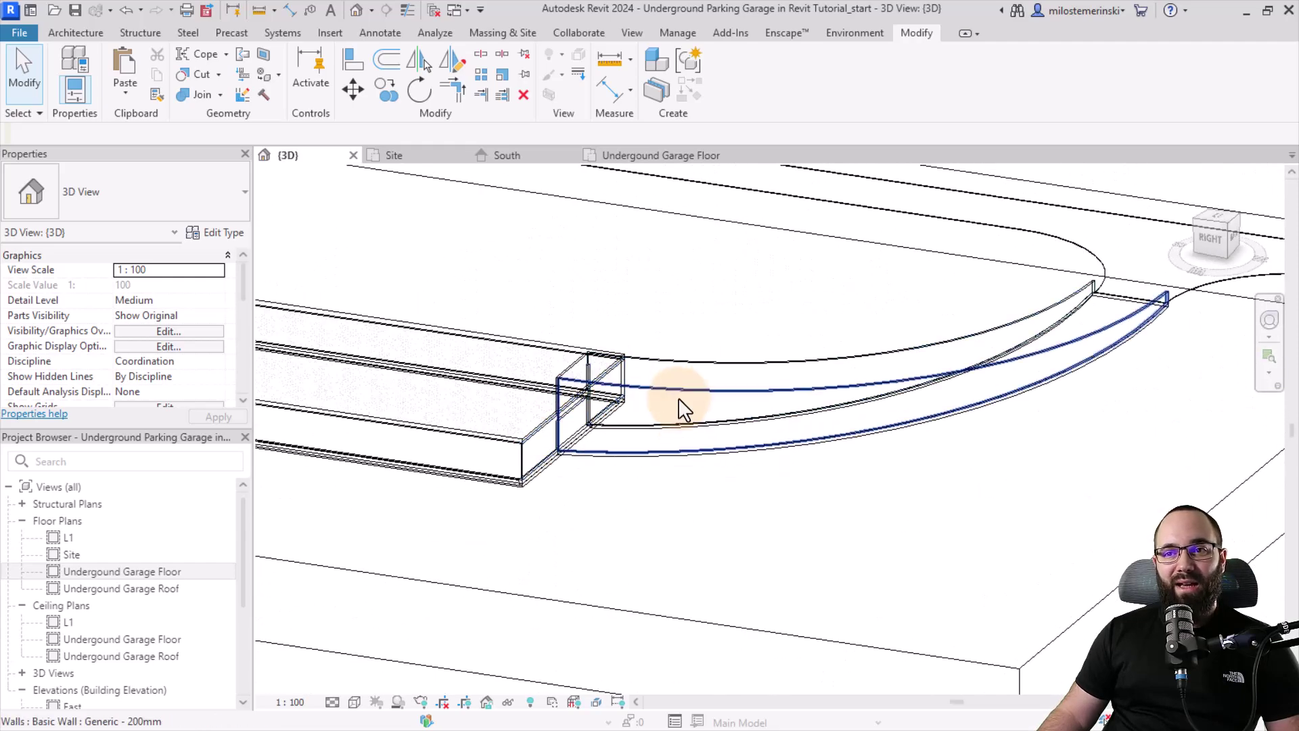
- Inspect the ramp walls in the Site plan and in 3D with the Textures visual style, then restore Wireframe
{"action": "left_click", "coordinate": [408, 155]}
{"action": "scroll", "coordinate": [632, 371], "scroll_direction": "down", "scroll_amount": 4}
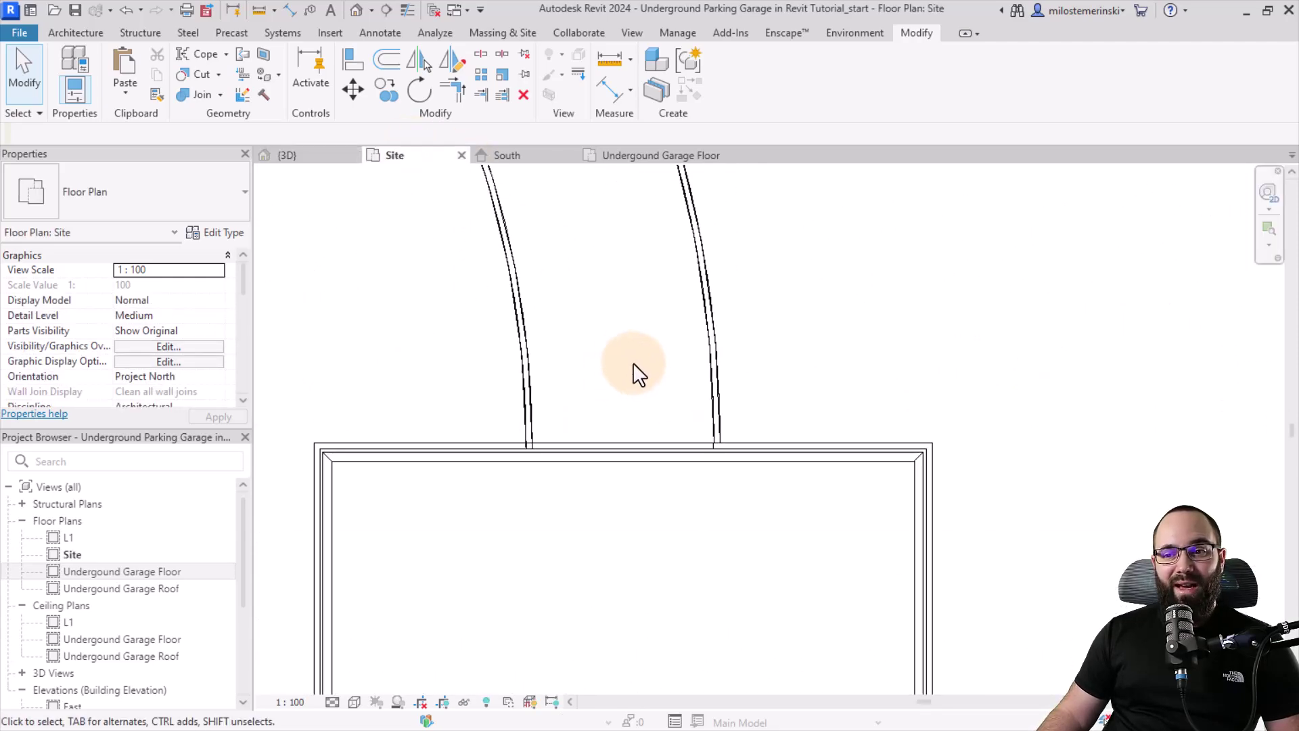
{"action": "left_click", "coordinate": [318, 161]}
{"action": "middle_click_drag", "start_coordinate": [593, 420], "coordinate": [524, 431], "text": "shift"}
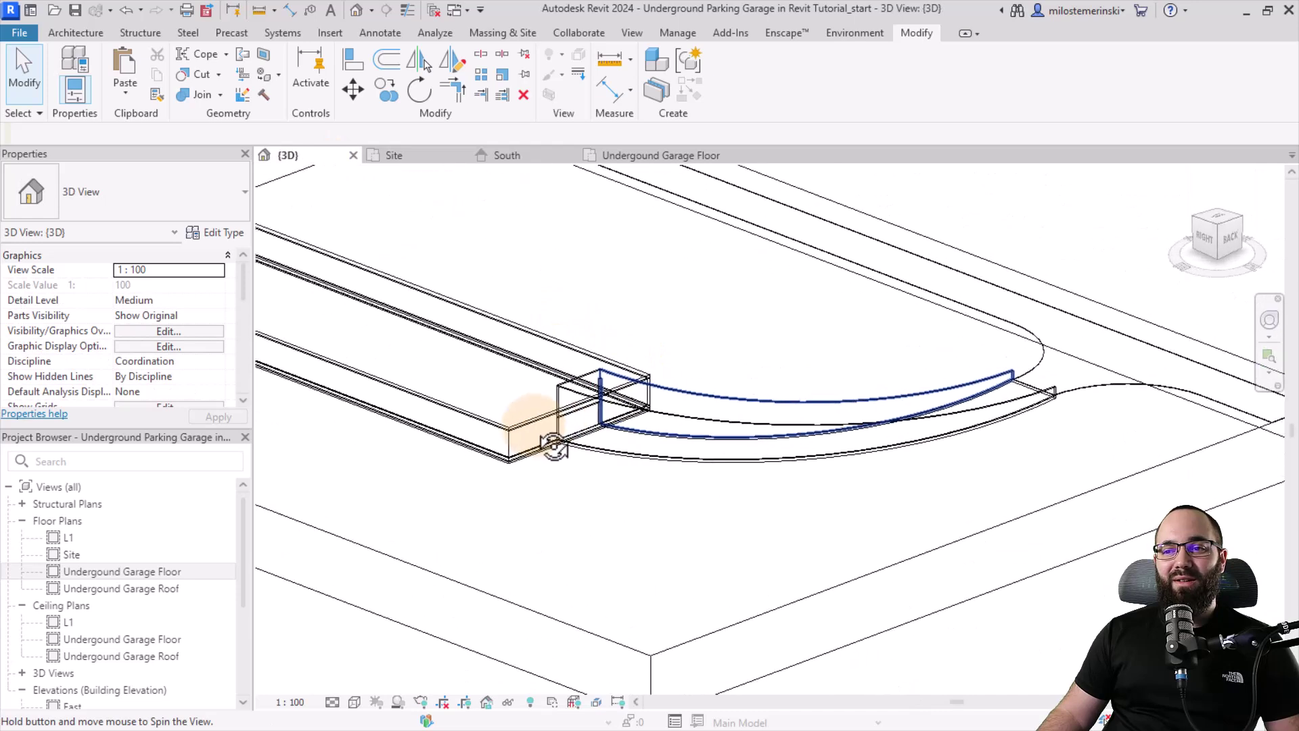
{"action": "left_click", "coordinate": [353, 699]}
{"action": "left_click", "coordinate": [381, 666]}
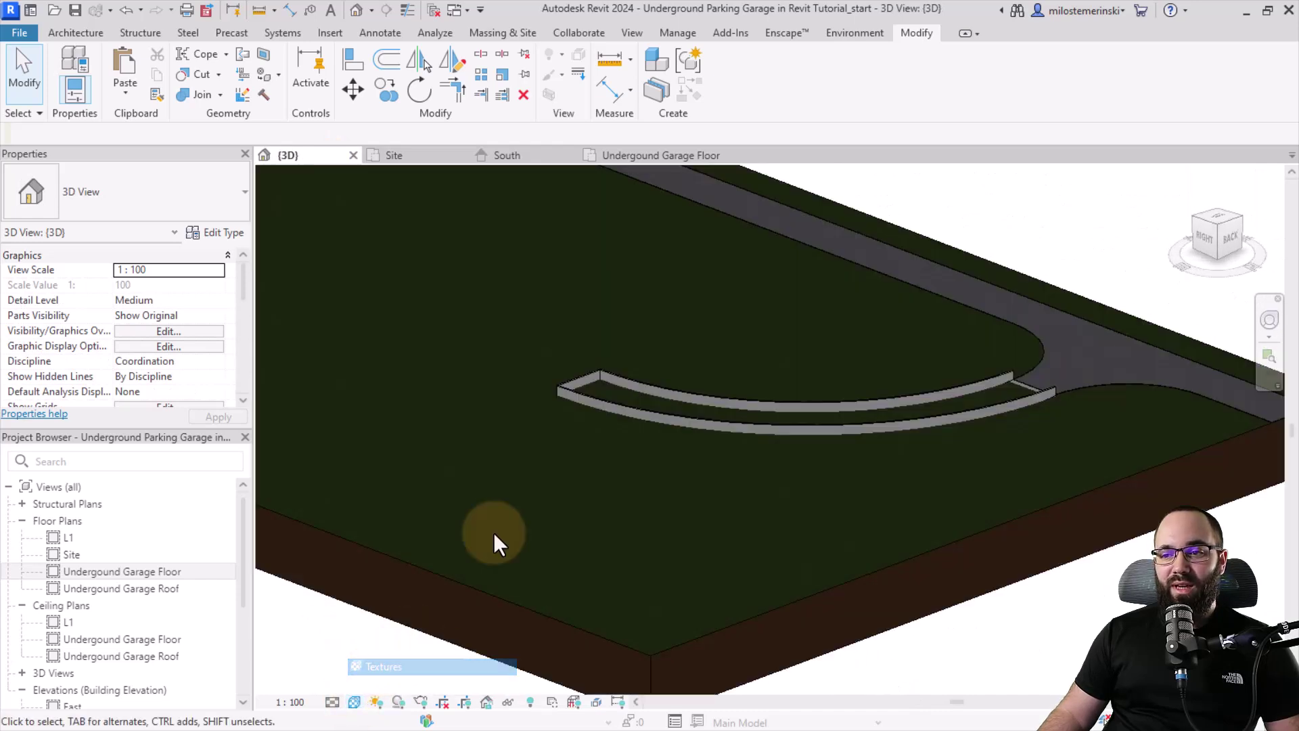
{"action": "middle_click_drag", "start_coordinate": [494, 535], "coordinate": [608, 516], "text": "shift"}
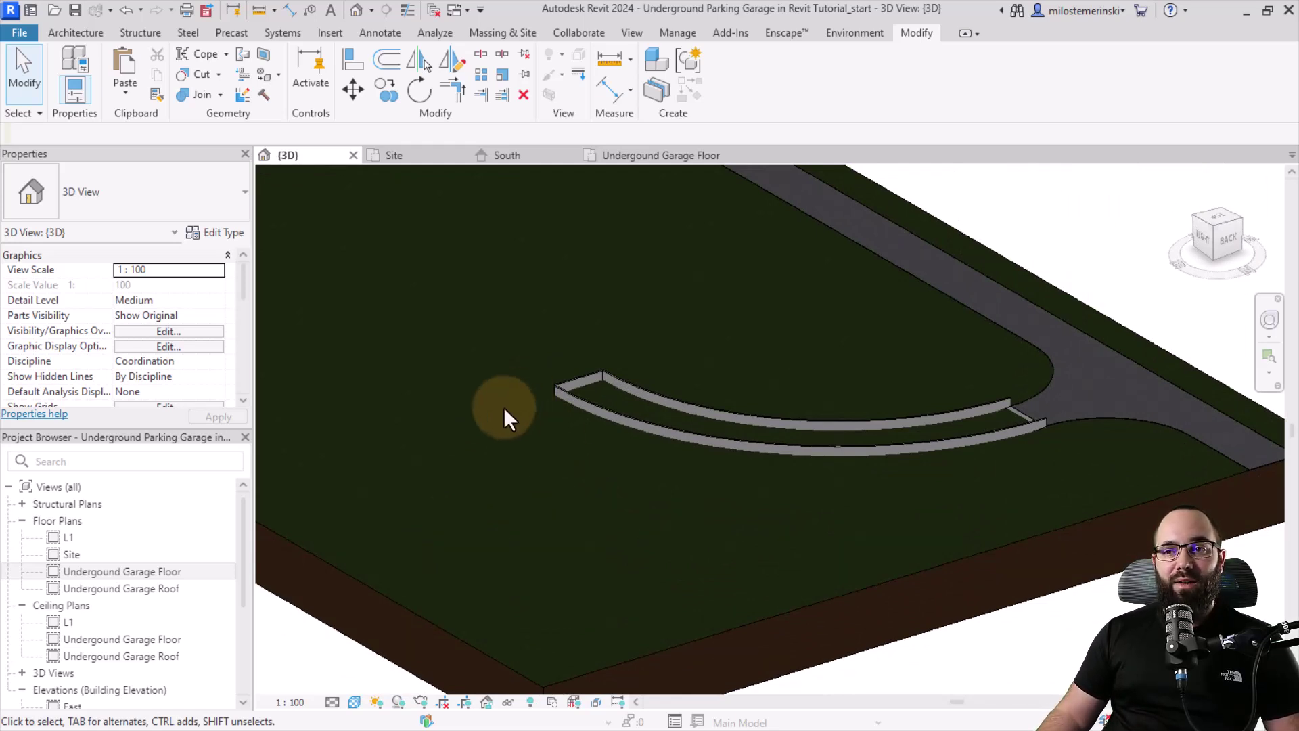
{"action": "left_click", "coordinate": [355, 701]}
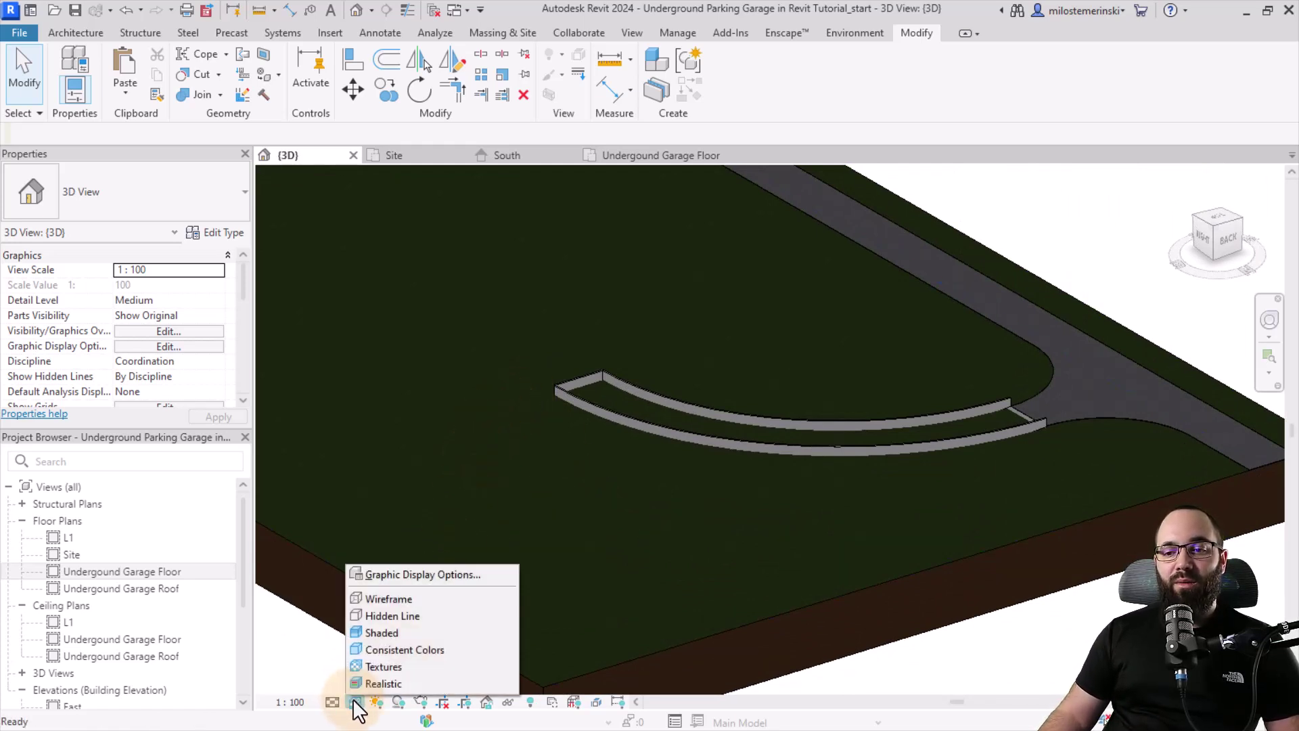
{"action": "left_click", "coordinate": [384, 594]}
- Start an in-place model component in the Toposolid family category, accepting the default name
{"action": "middle_click_drag", "start_coordinate": [458, 484], "coordinate": [762, 522], "text": "shift"}
{"action": "left_click", "coordinate": [80, 33]}
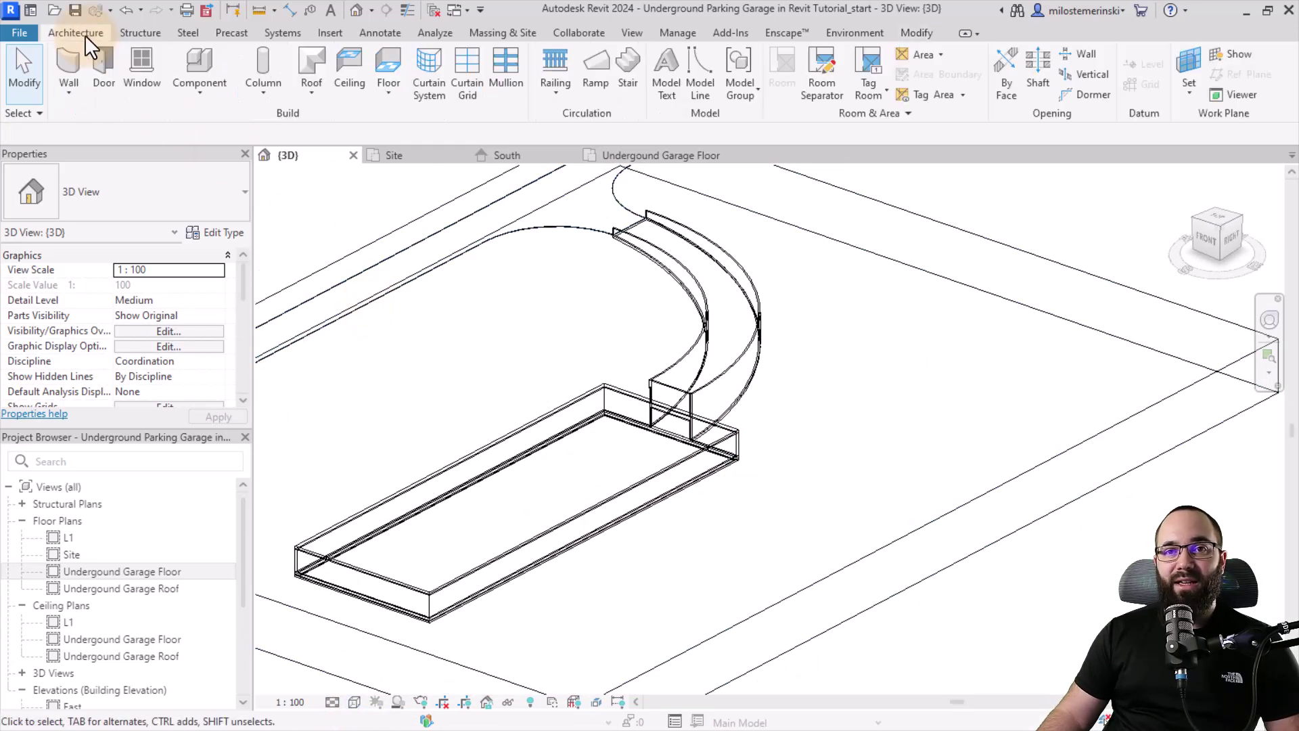
{"action": "left_click", "coordinate": [188, 89]}
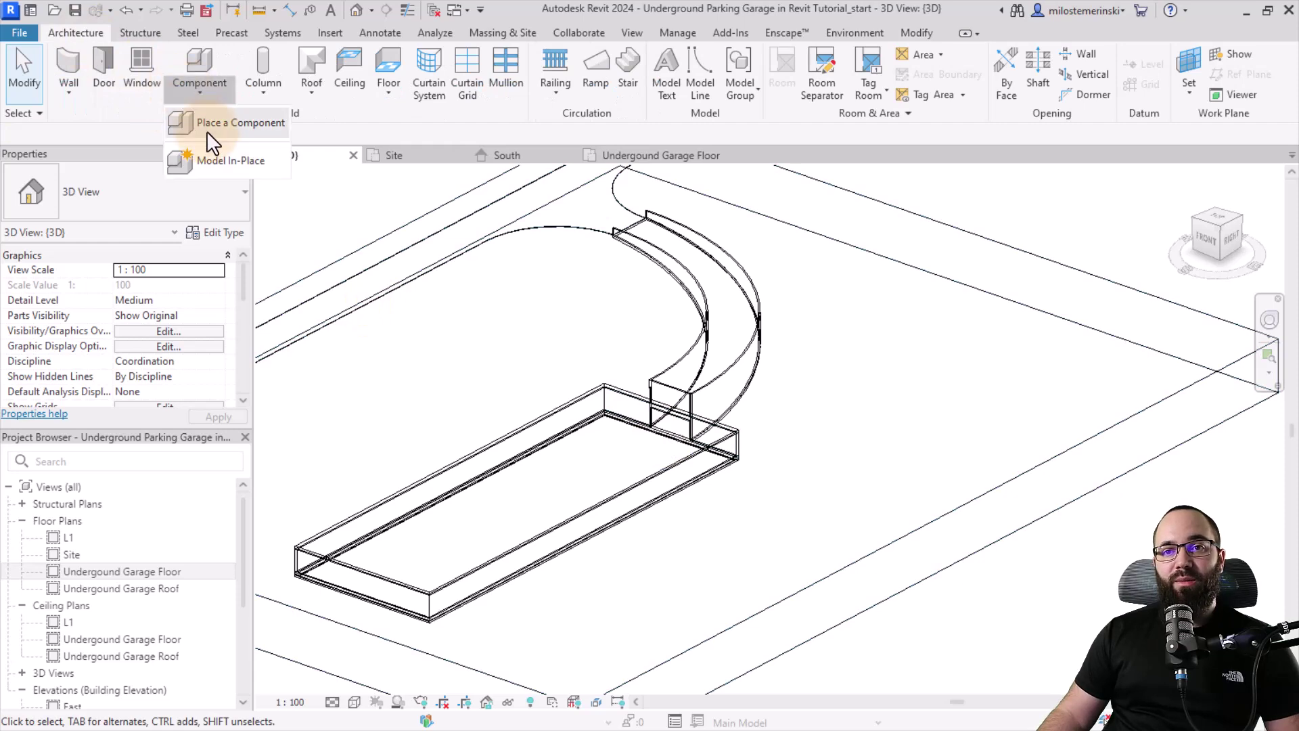
{"action": "left_click", "coordinate": [220, 165]}
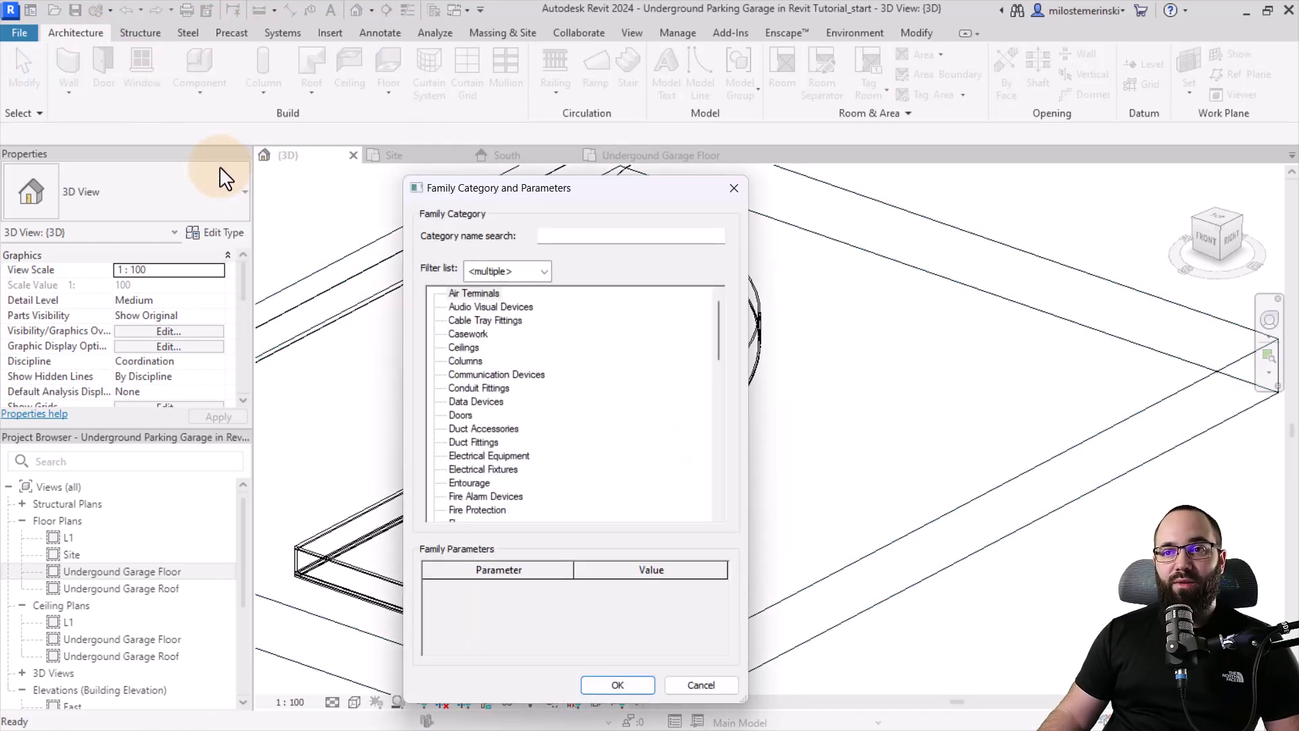
{"action": "left_click_drag", "start_coordinate": [448, 191], "coordinate": [270, 111]}
{"action": "scroll", "coordinate": [368, 282], "scroll_direction": "down", "scroll_amount": 15}
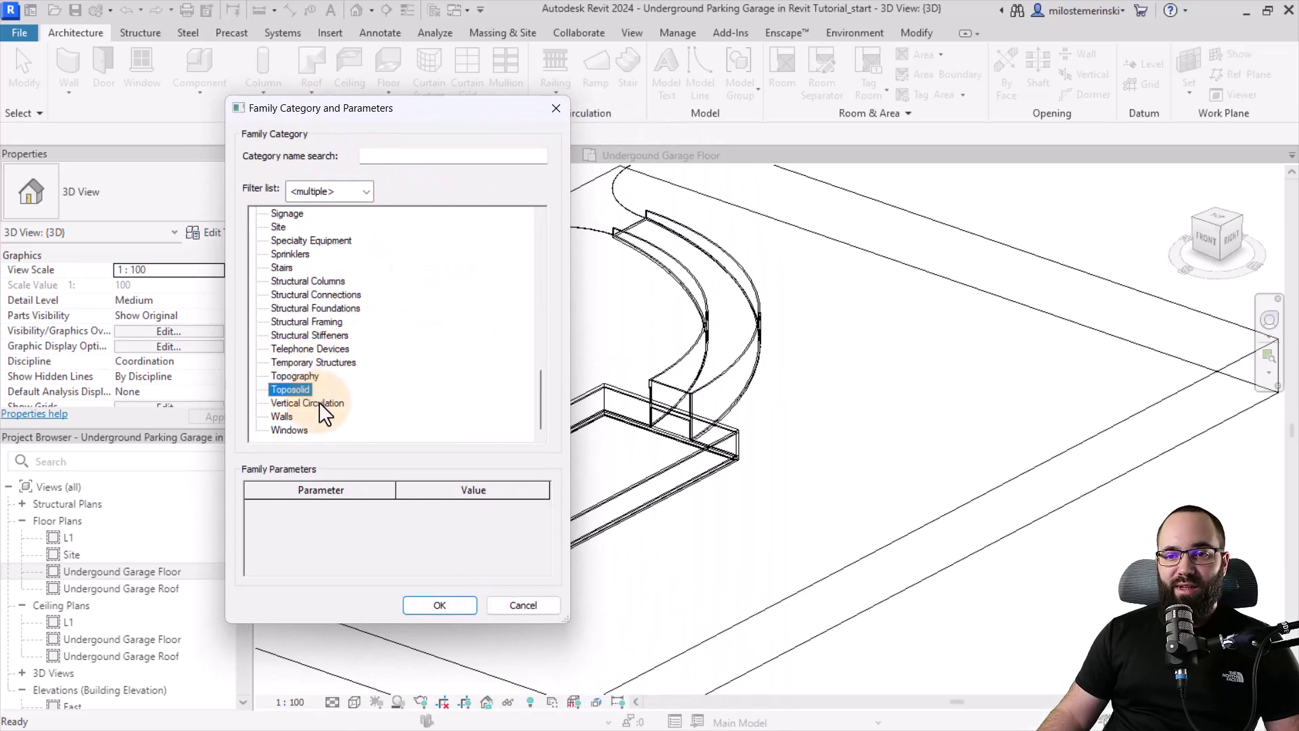
{"action": "left_click", "coordinate": [440, 604]}
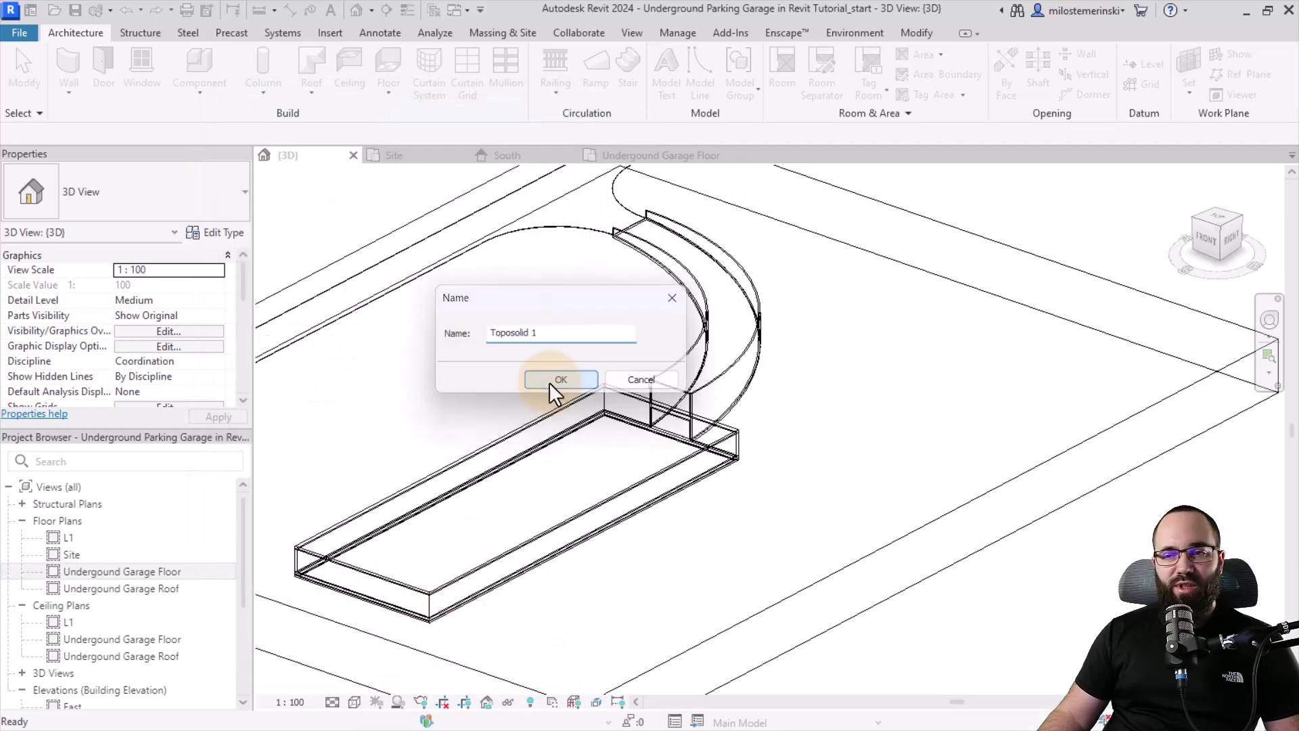
{"action": "left_click", "coordinate": [549, 382]}
- Start a void extrusion and set its work plane by picking the plane of the garage roof
{"action": "middle_click_drag", "start_coordinate": [473, 365], "coordinate": [494, 364]}
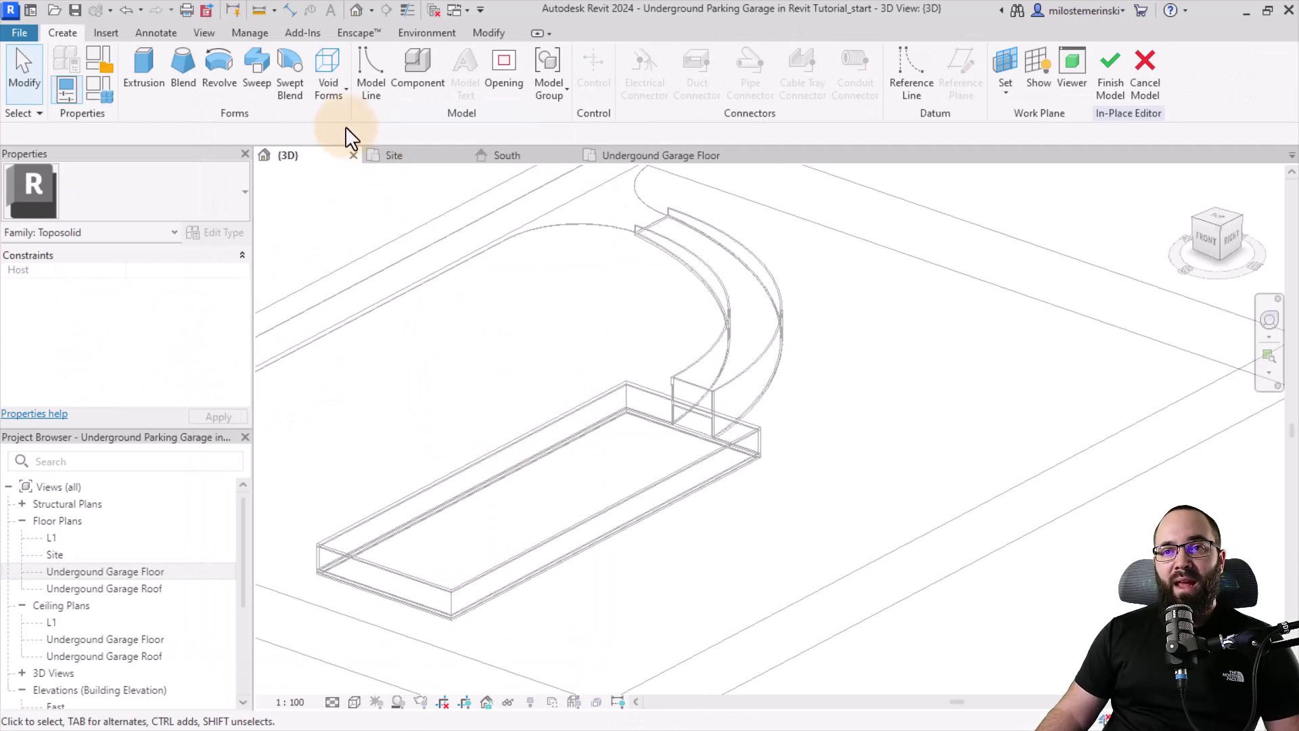
{"action": "left_click", "coordinate": [326, 92]}
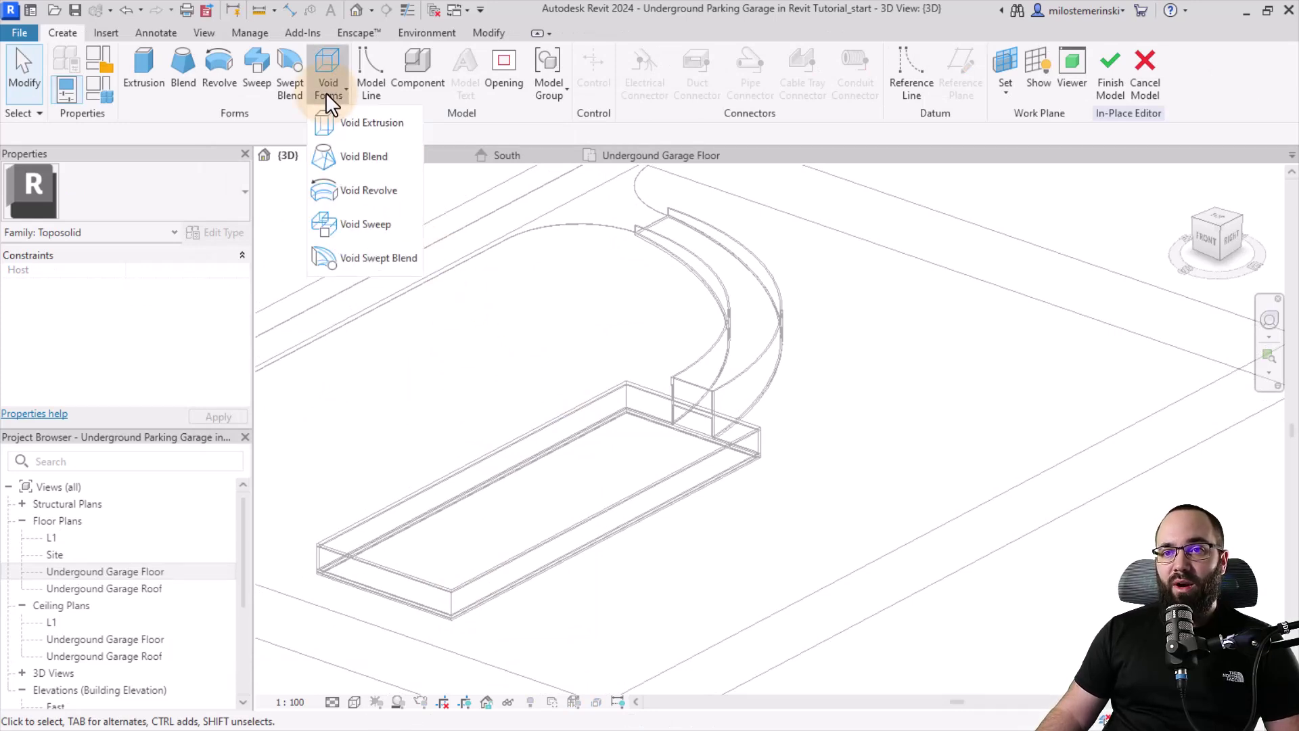
{"action": "left_click", "coordinate": [341, 127]}
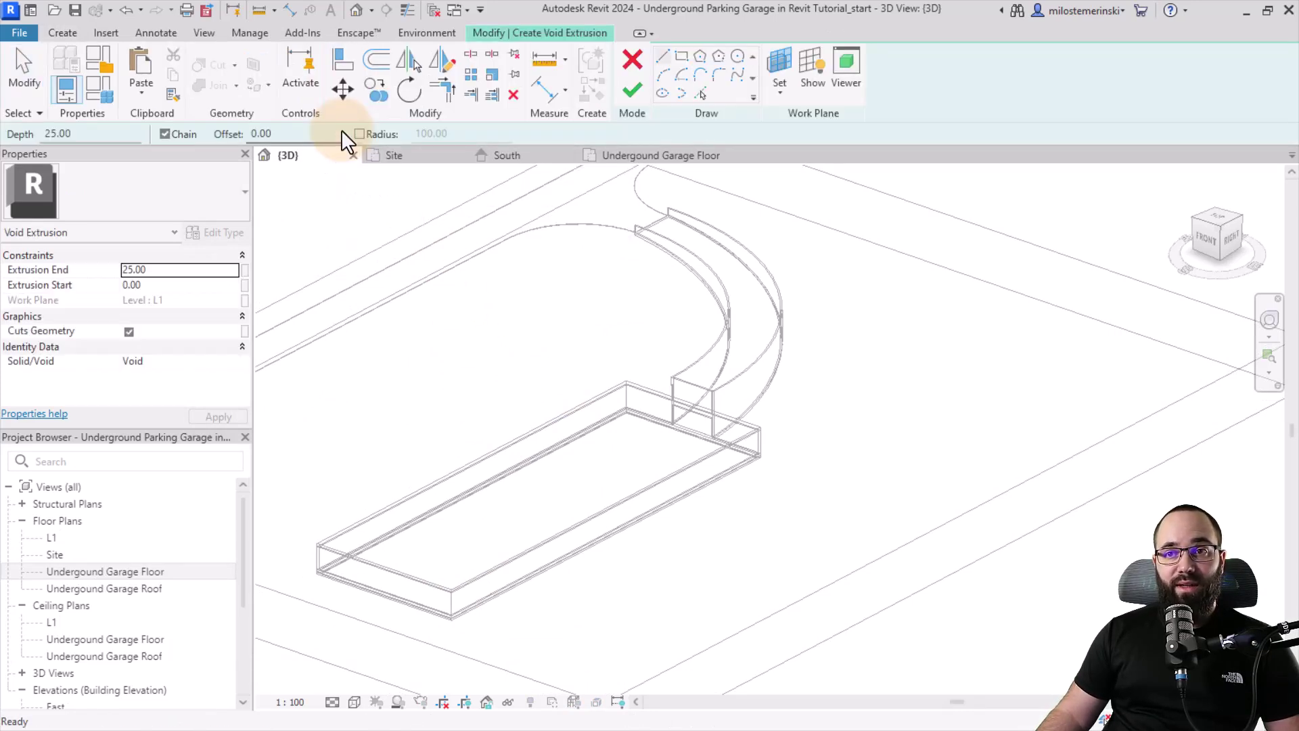
{"action": "left_click", "coordinate": [779, 65]}
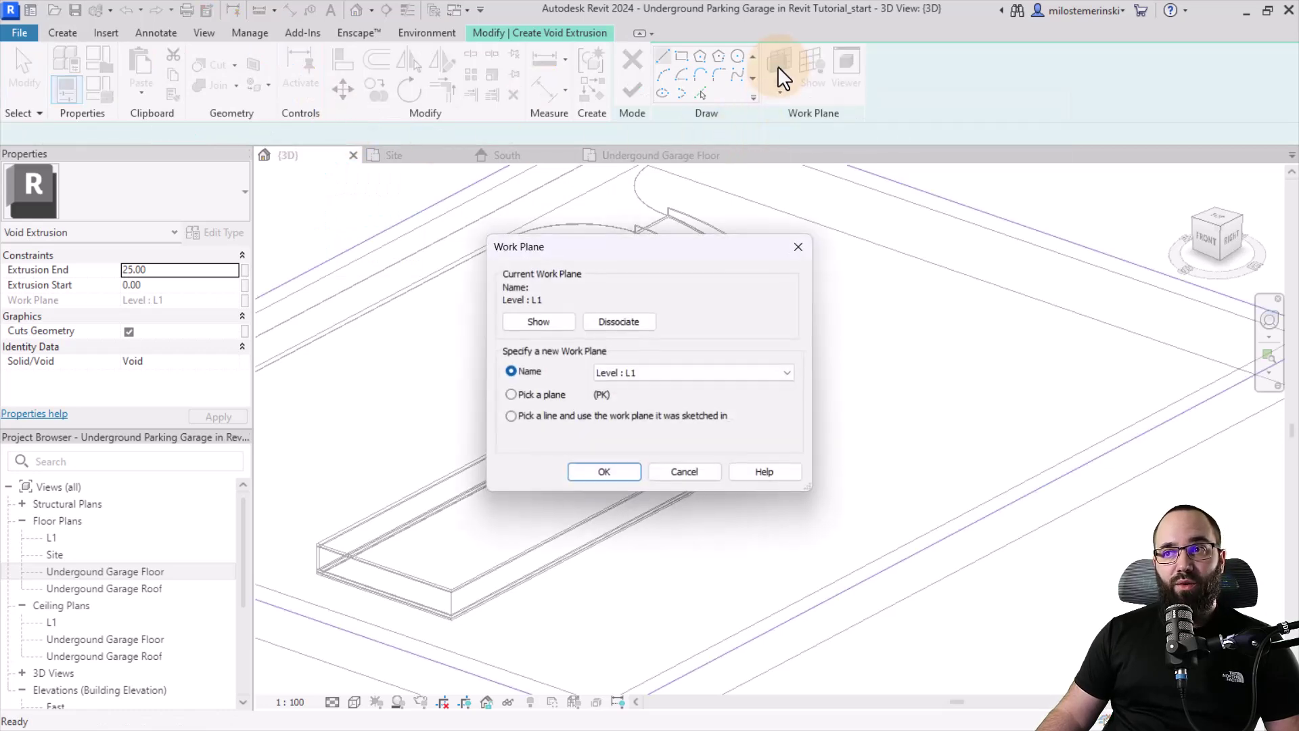
{"action": "left_click", "coordinate": [535, 395]}
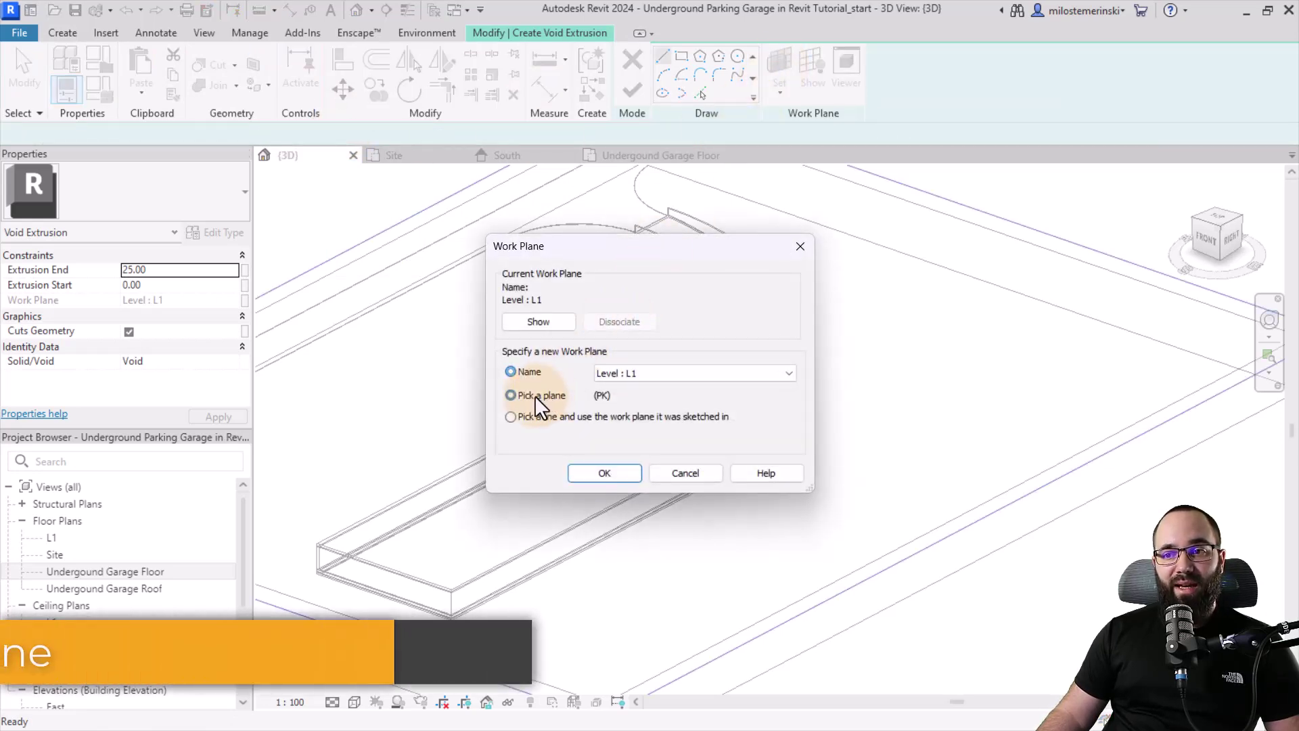
{"action": "left_click", "coordinate": [603, 473]}
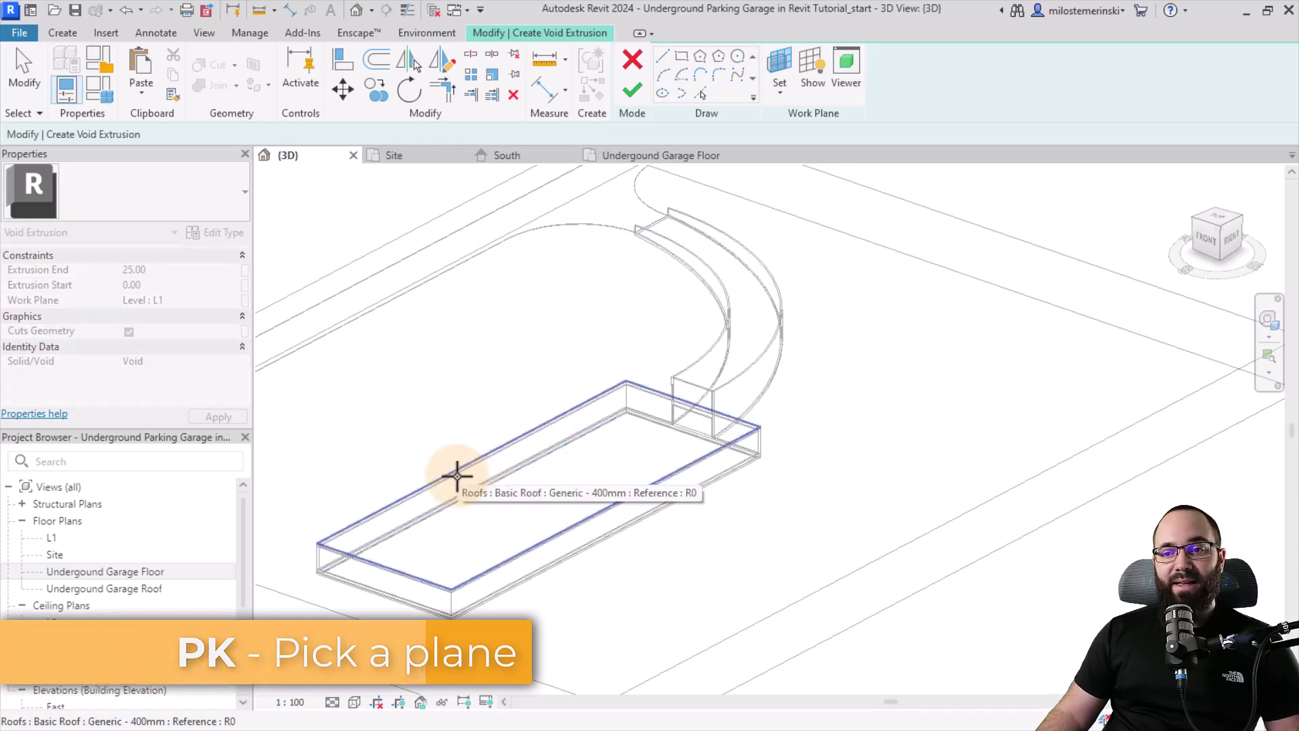
{"action": "left_click", "coordinate": [457, 475]}
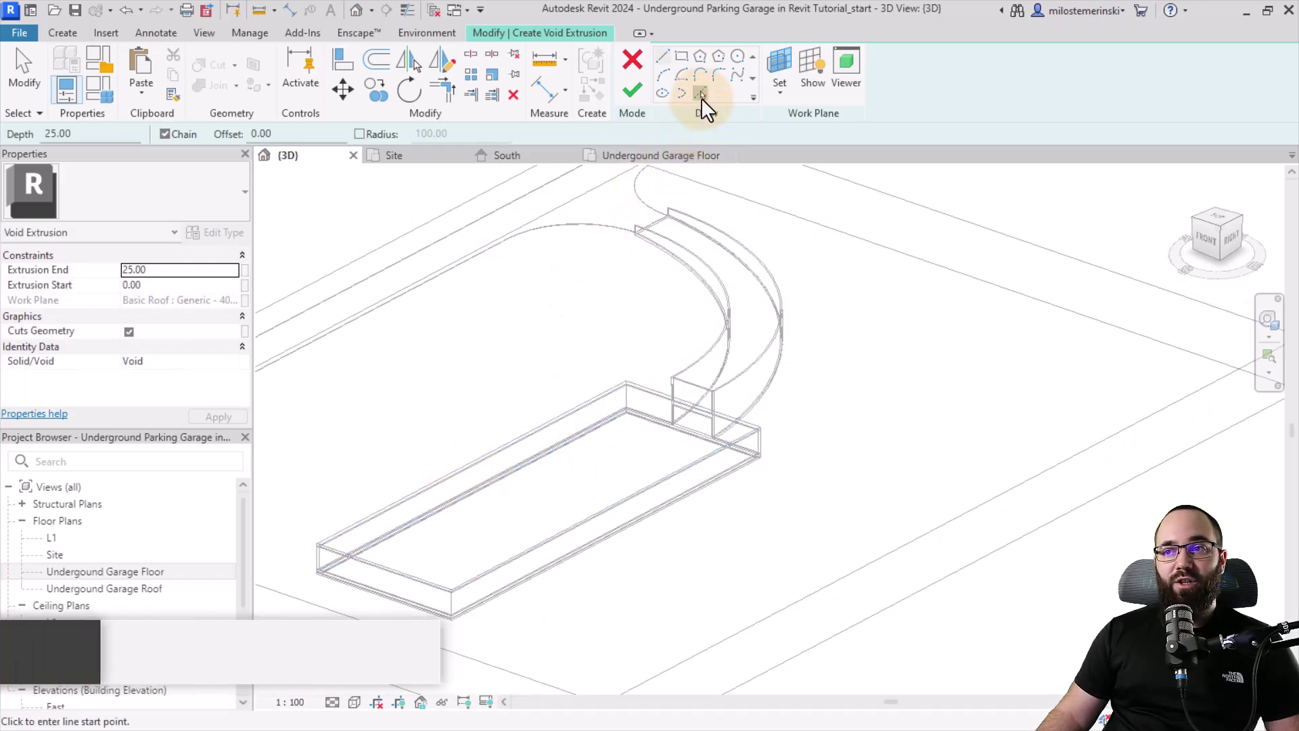
- Sketch the void extrusion's boundary by picking the full chain of garage roof edges, and finish the sketch
{"action": "left_click", "coordinate": [701, 94]}
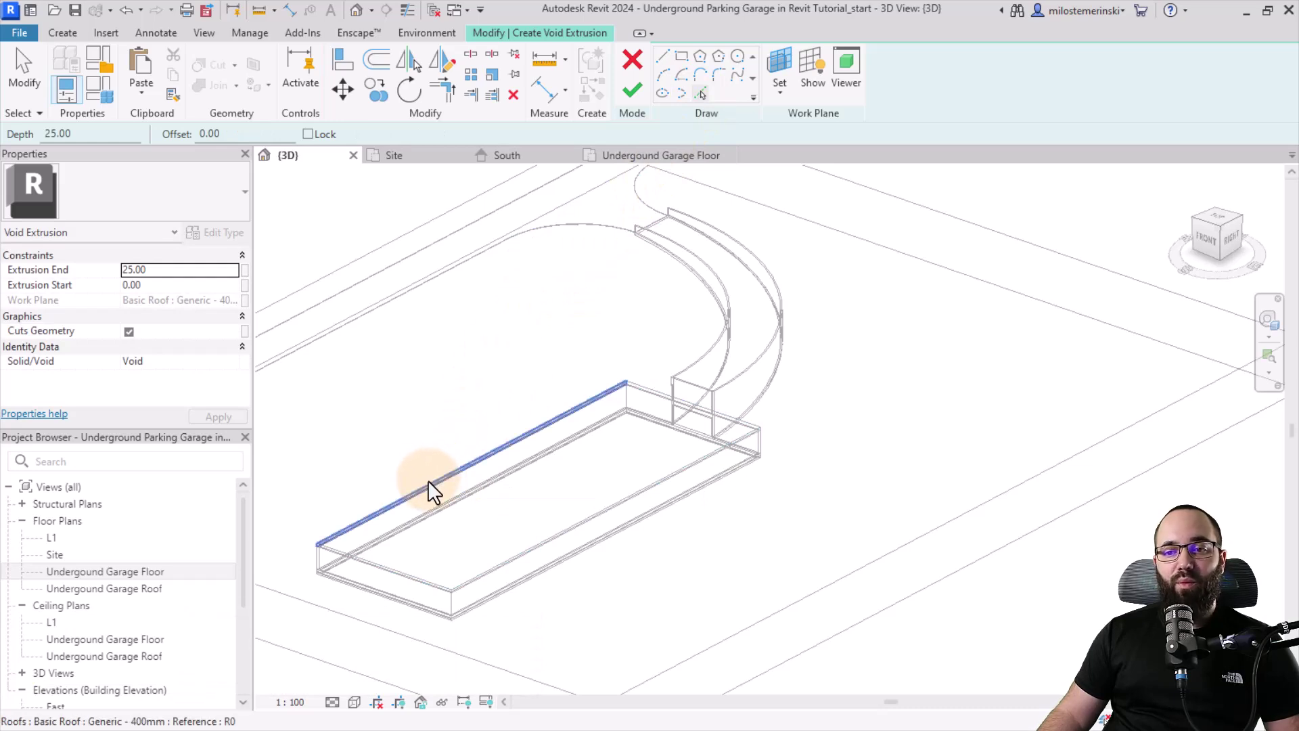
{"action": "key", "text": "Tab"}
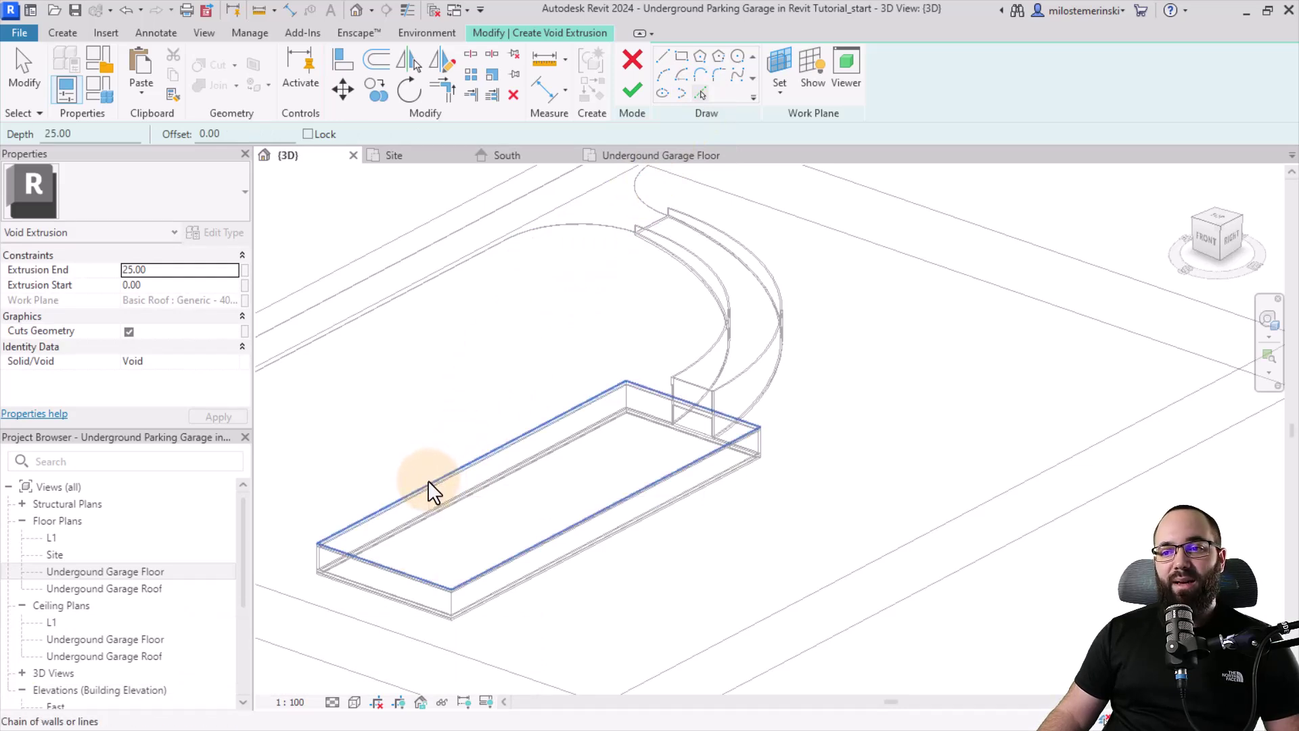
{"action": "left_click", "coordinate": [428, 481]}
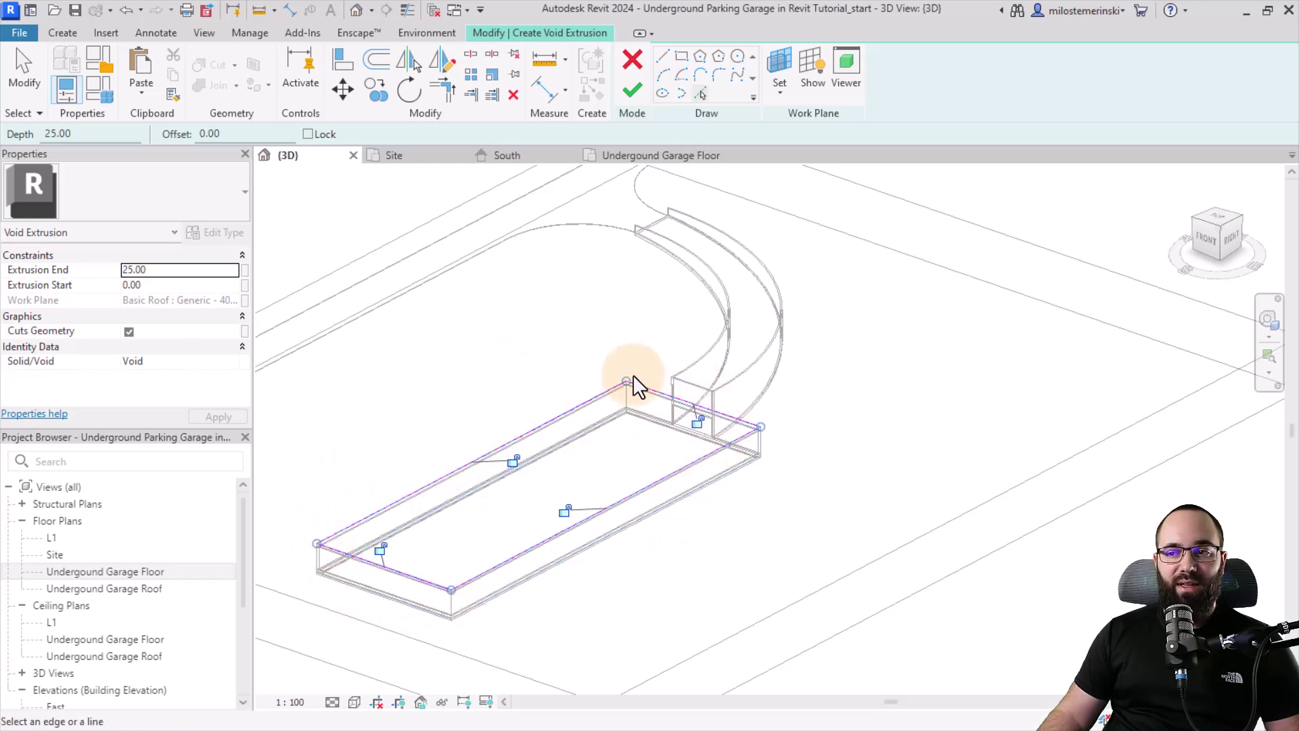
{"action": "left_click", "coordinate": [636, 90]}
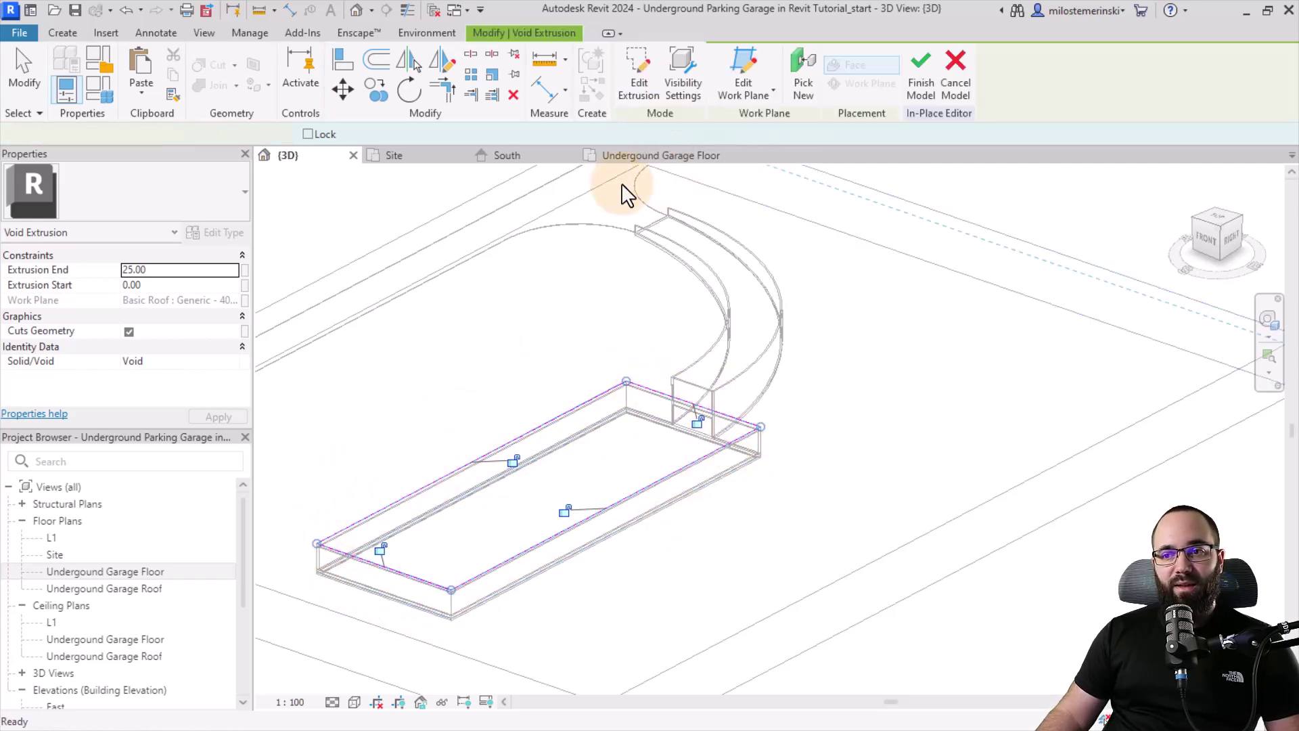
- Stretch the void extrusion down over the full garage volume, to extrusion start 370 and extrusion end 0
{"action": "middle_click_drag", "start_coordinate": [527, 391], "coordinate": [539, 424], "text": "shift"}
{"action": "scroll", "coordinate": [539, 426], "scroll_direction": "up", "scroll_amount": 2}
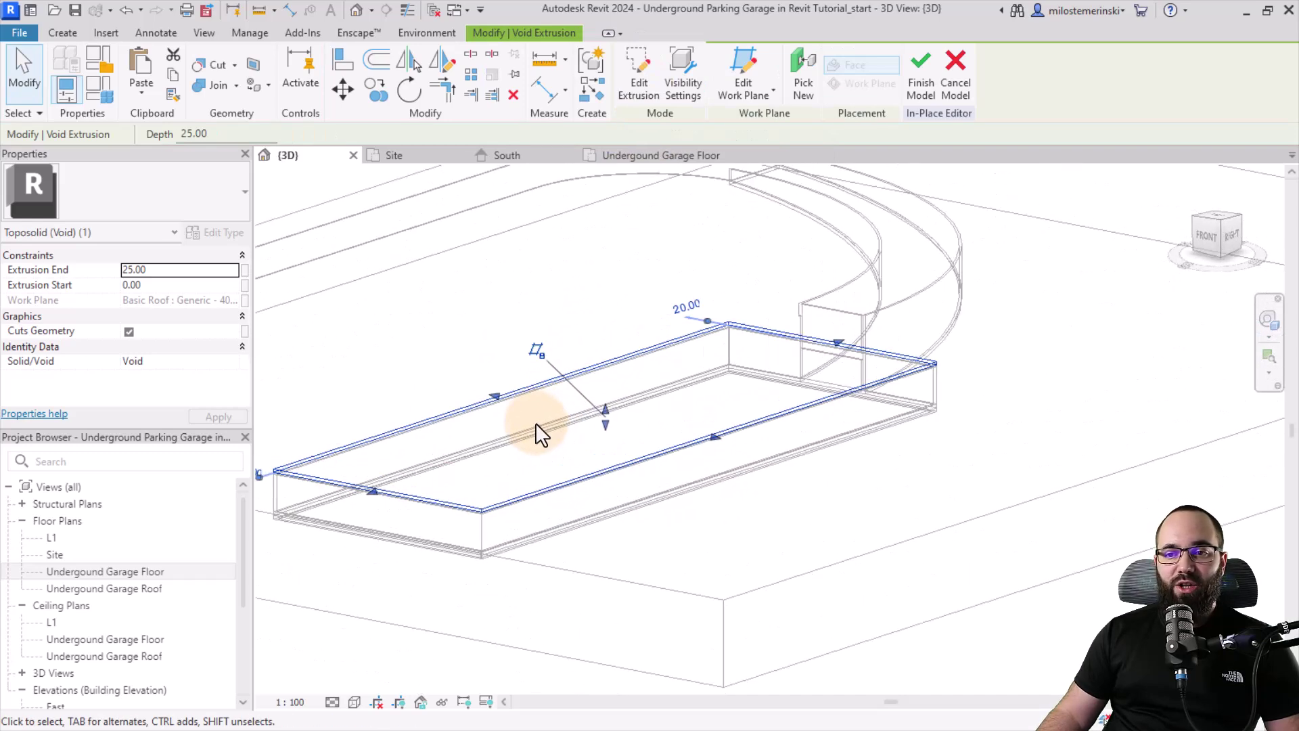
{"action": "scroll", "coordinate": [403, 456], "scroll_direction": "up", "scroll_amount": 3}
{"action": "middle_click_drag", "start_coordinate": [404, 456], "coordinate": [668, 383]}
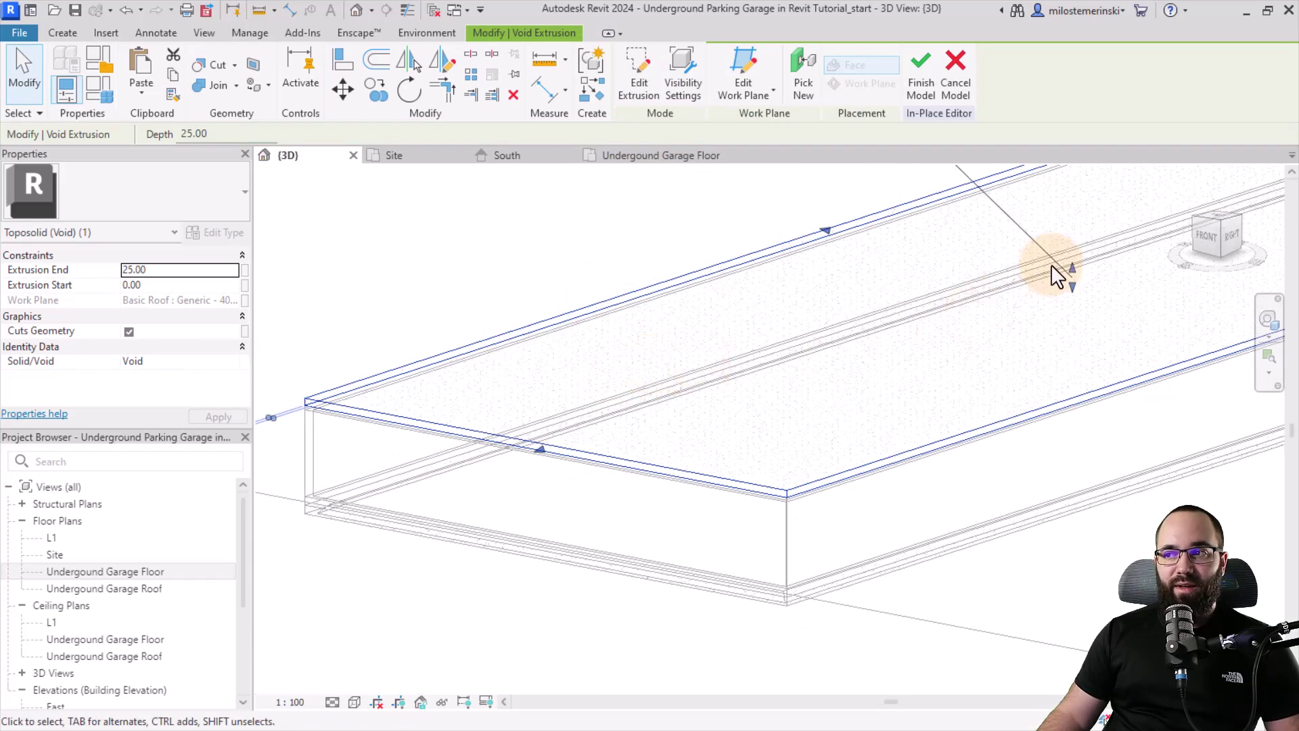
{"action": "left_click_drag", "start_coordinate": [1076, 271], "coordinate": [1061, 388]}
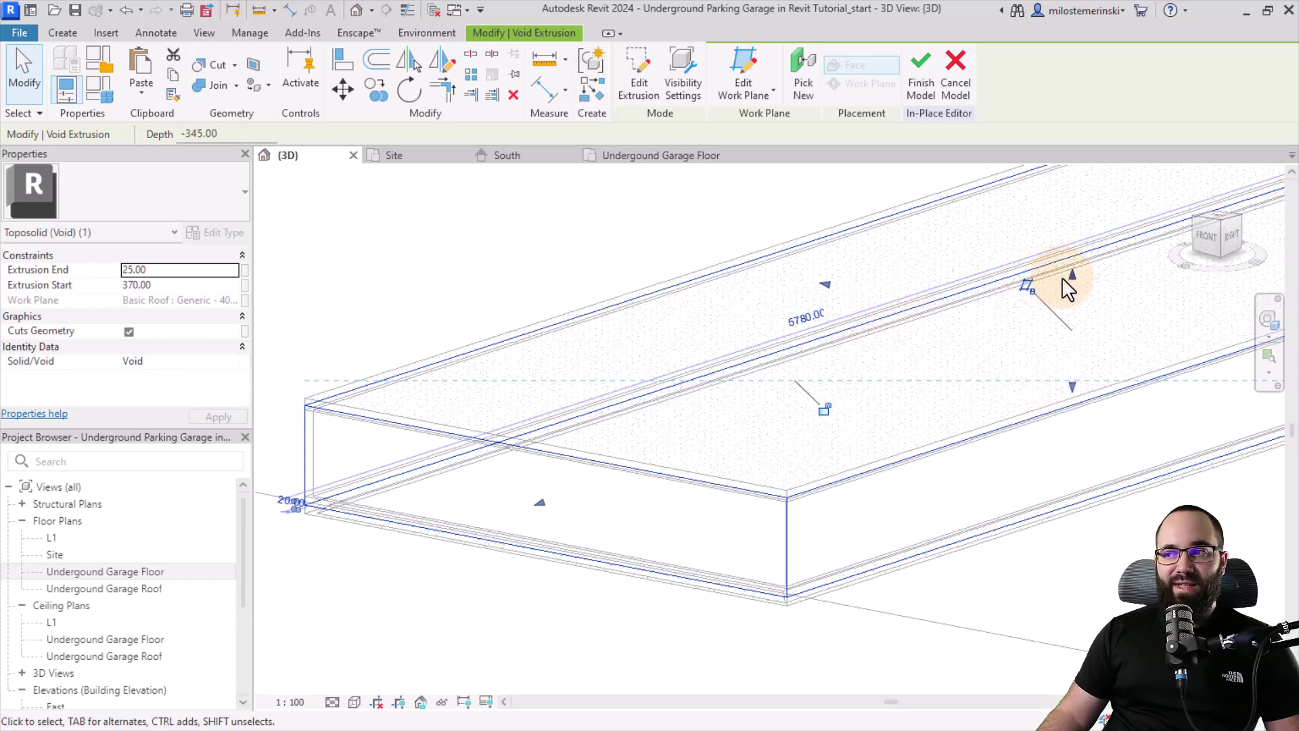
{"action": "left_click_drag", "start_coordinate": [1071, 275], "coordinate": [1073, 269]}
- Cut the toposolid with the garage-shaped void extrusion
{"action": "scroll", "coordinate": [455, 304], "scroll_direction": "down", "scroll_amount": 3}
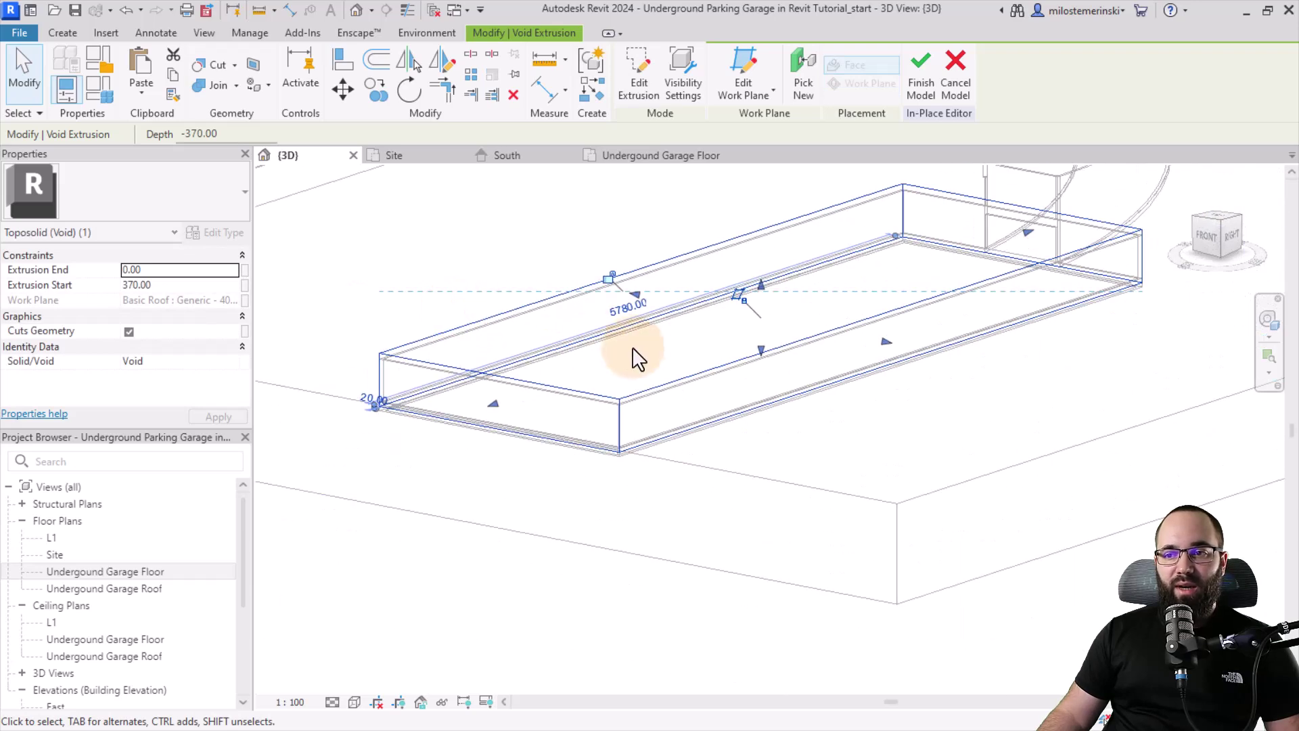
{"action": "middle_click_drag", "start_coordinate": [639, 359], "coordinate": [440, 426], "text": "shift"}
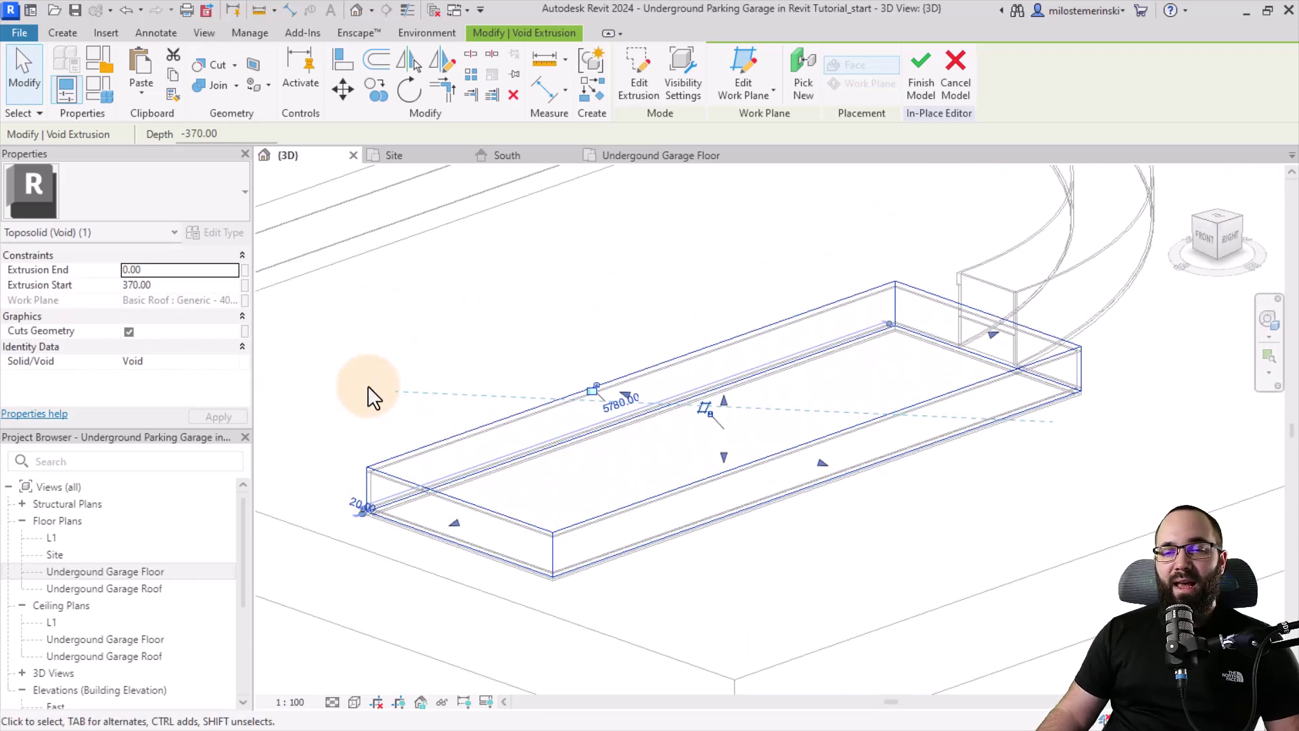
{"action": "left_click", "coordinate": [217, 66]}
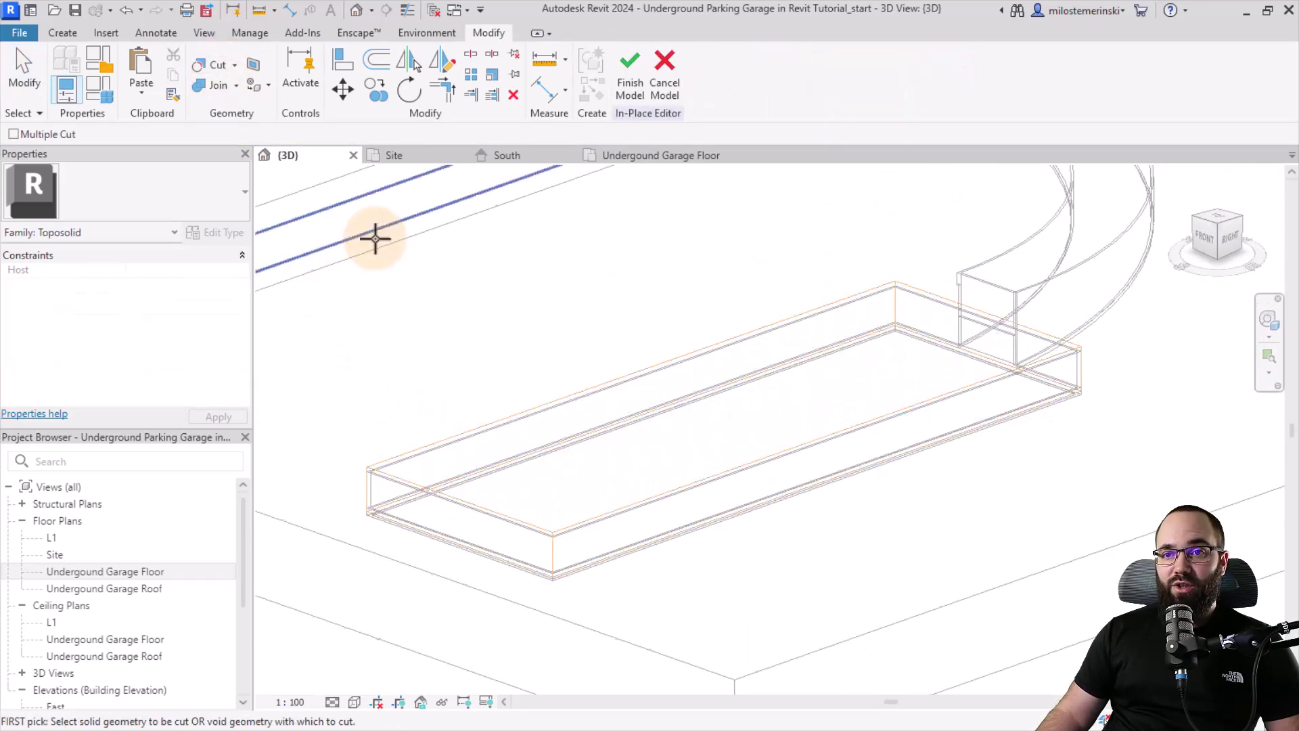
{"action": "left_click", "coordinate": [311, 190]}
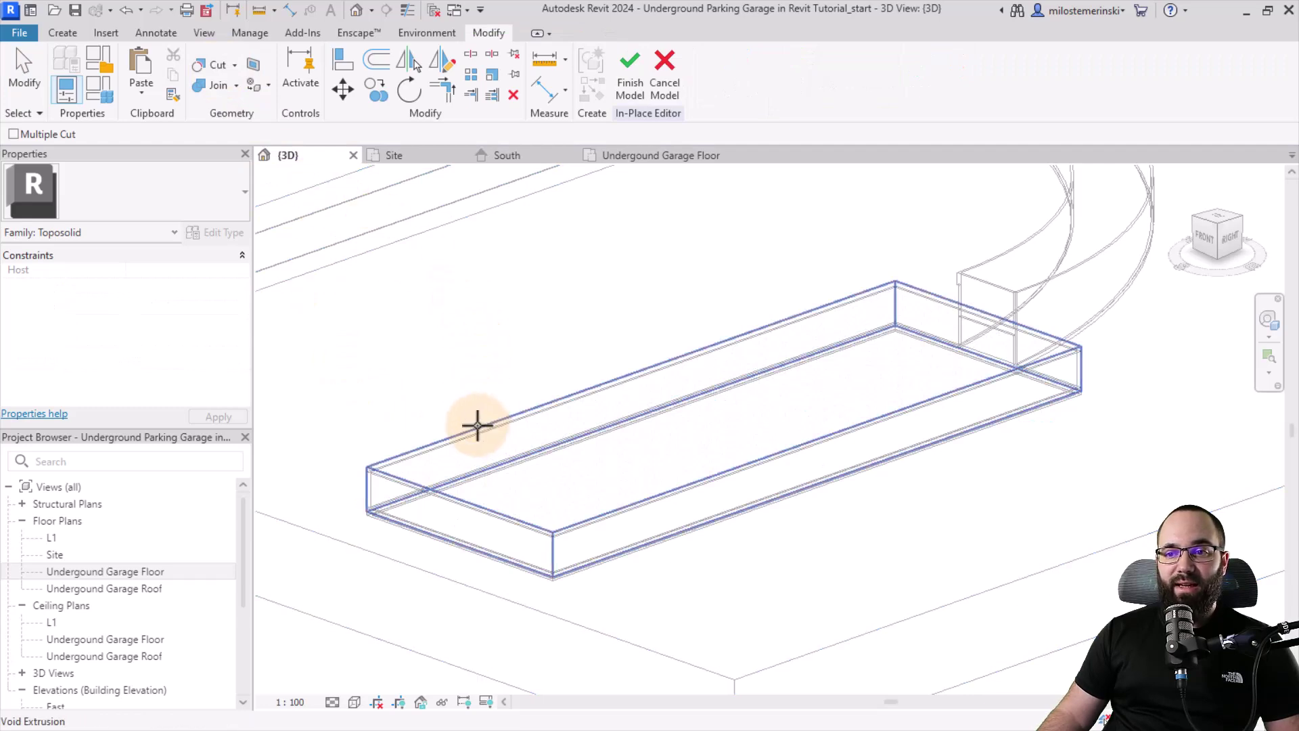
{"action": "middle_click_drag", "start_coordinate": [479, 428], "coordinate": [667, 400], "text": "shift"}
{"action": "left_click", "coordinate": [667, 400]}
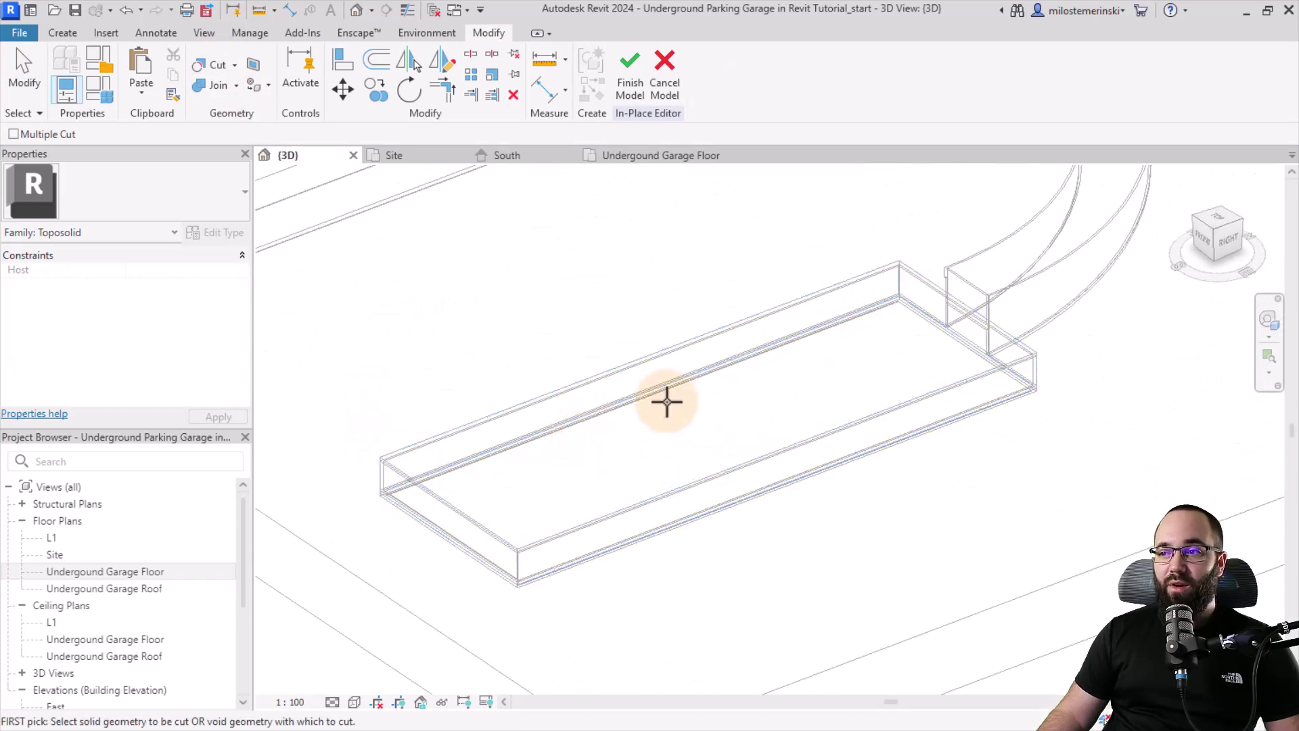
- Start a void swept blend and pick the top edge of the outer curved ramp wall as its path
{"action": "scroll", "coordinate": [454, 510], "scroll_direction": "up", "scroll_amount": 3}
{"action": "middle_click_drag", "start_coordinate": [453, 510], "coordinate": [627, 319], "text": "shift"}
{"action": "middle_click_drag", "start_coordinate": [595, 278], "coordinate": [692, 290], "text": "shift"}
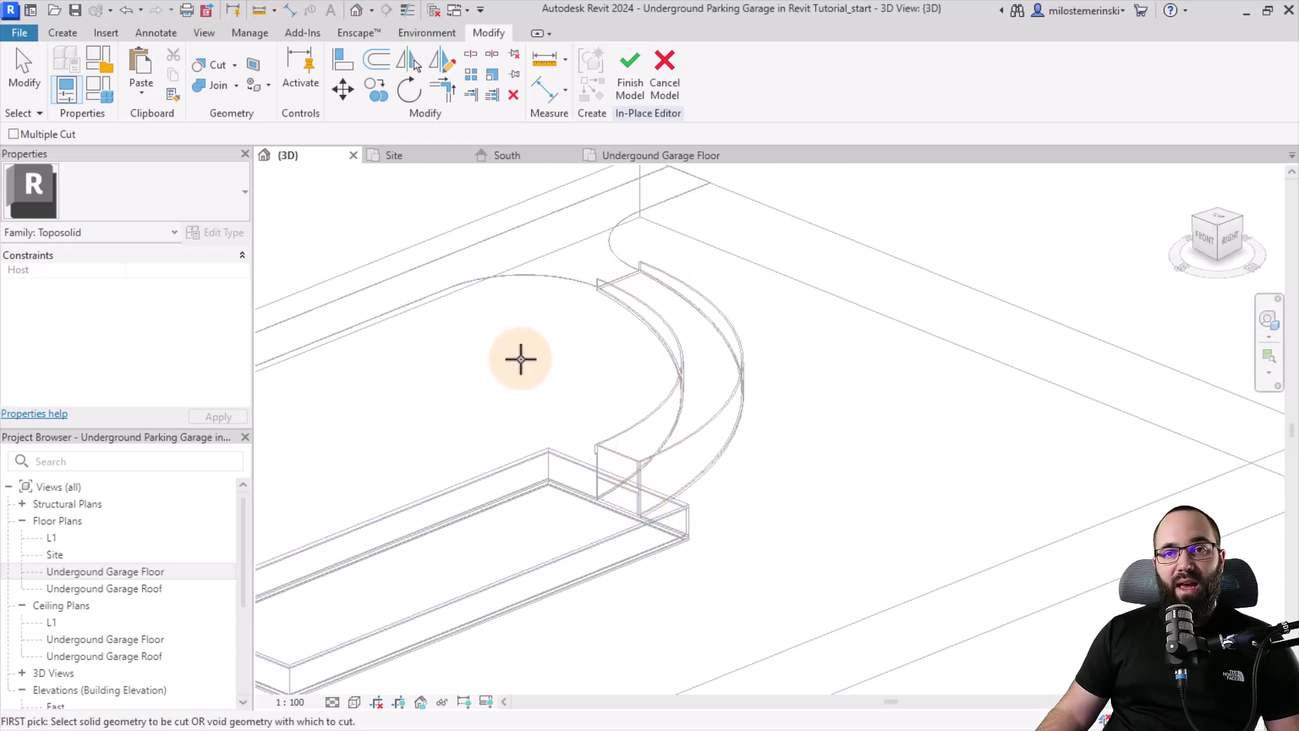
{"action": "left_click", "coordinate": [73, 34]}
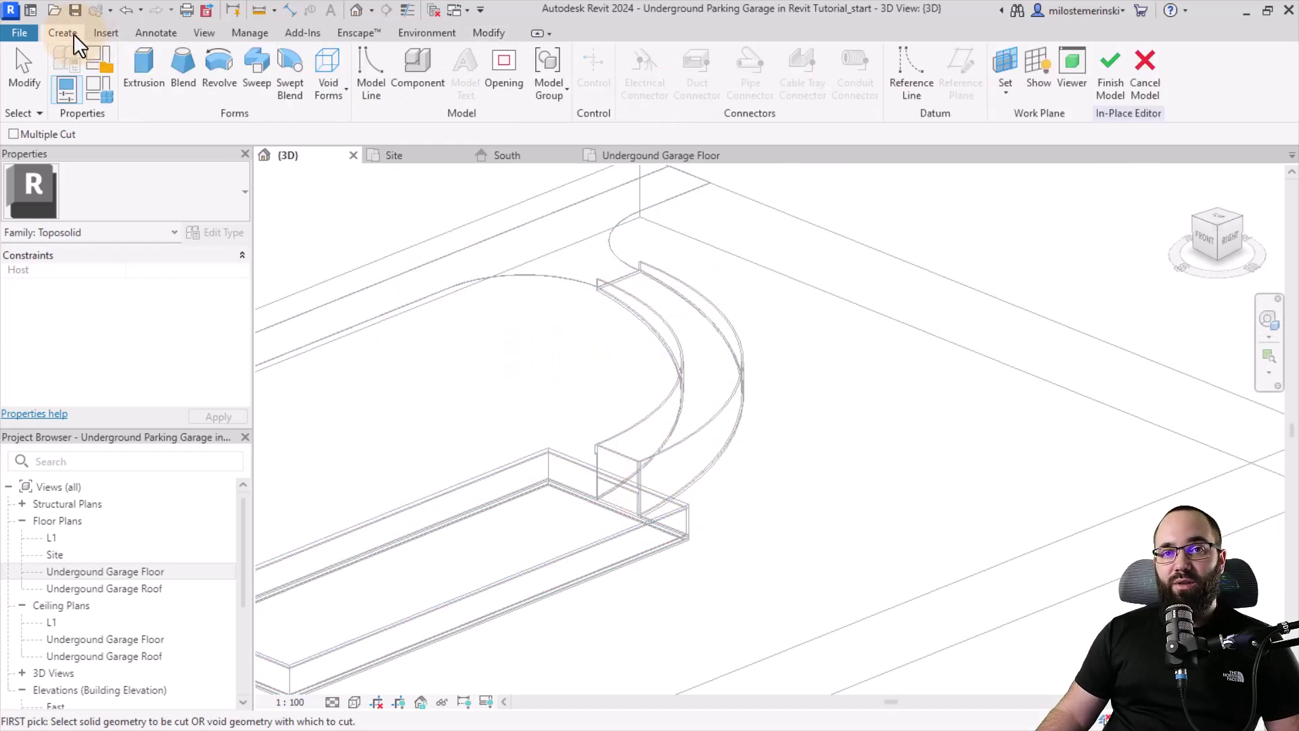
{"action": "left_click", "coordinate": [327, 95]}
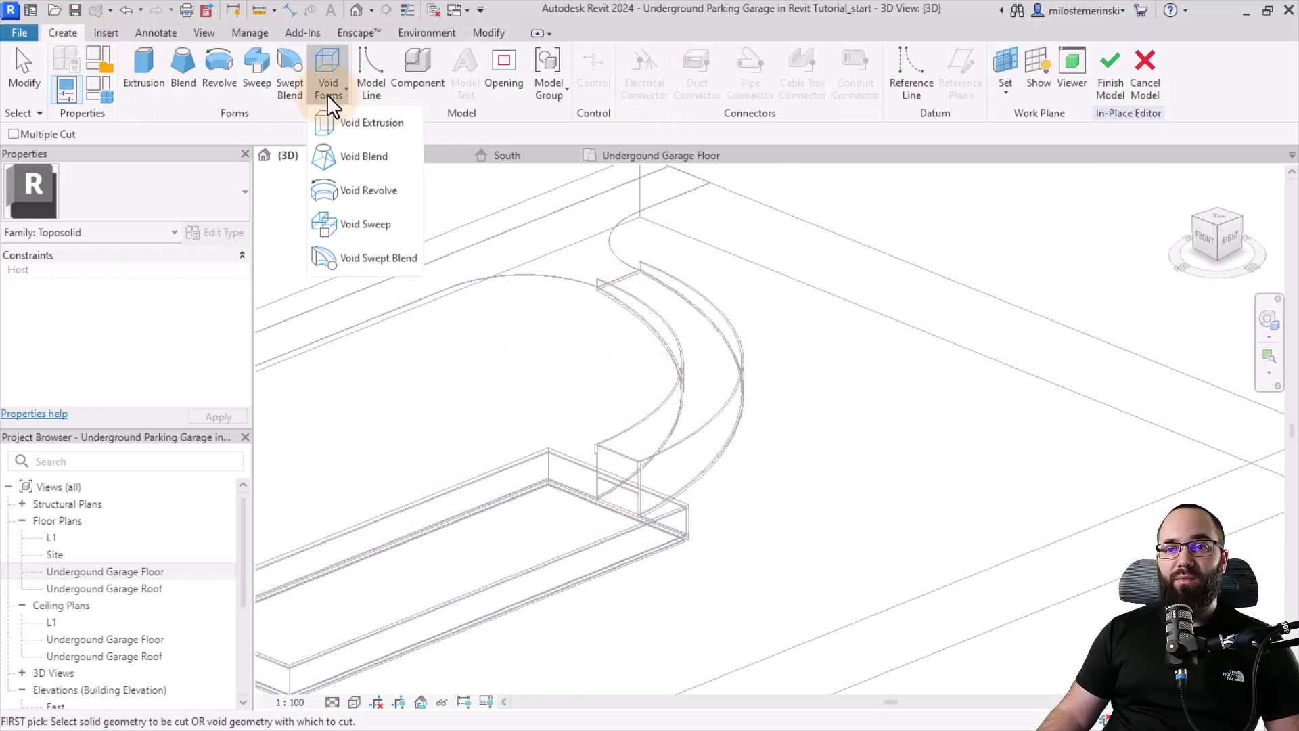
{"action": "left_click", "coordinate": [354, 262]}
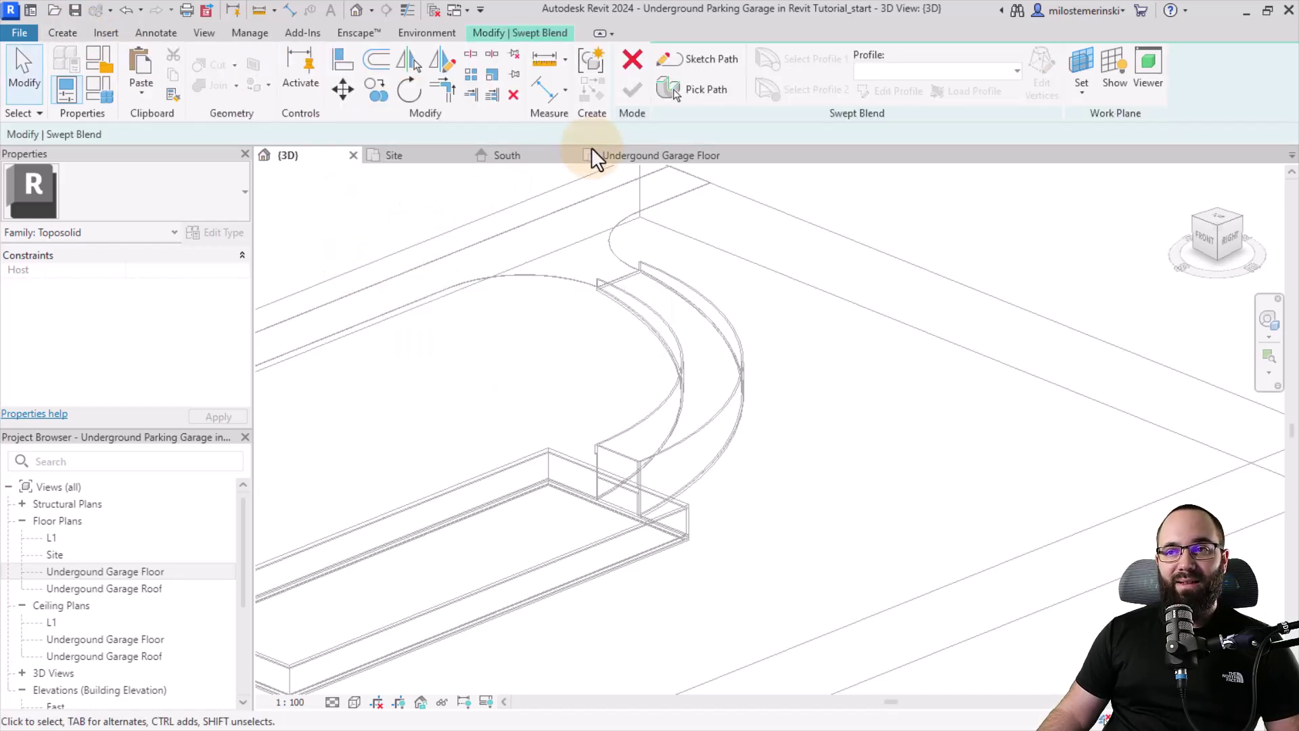
{"action": "left_click", "coordinate": [696, 90]}
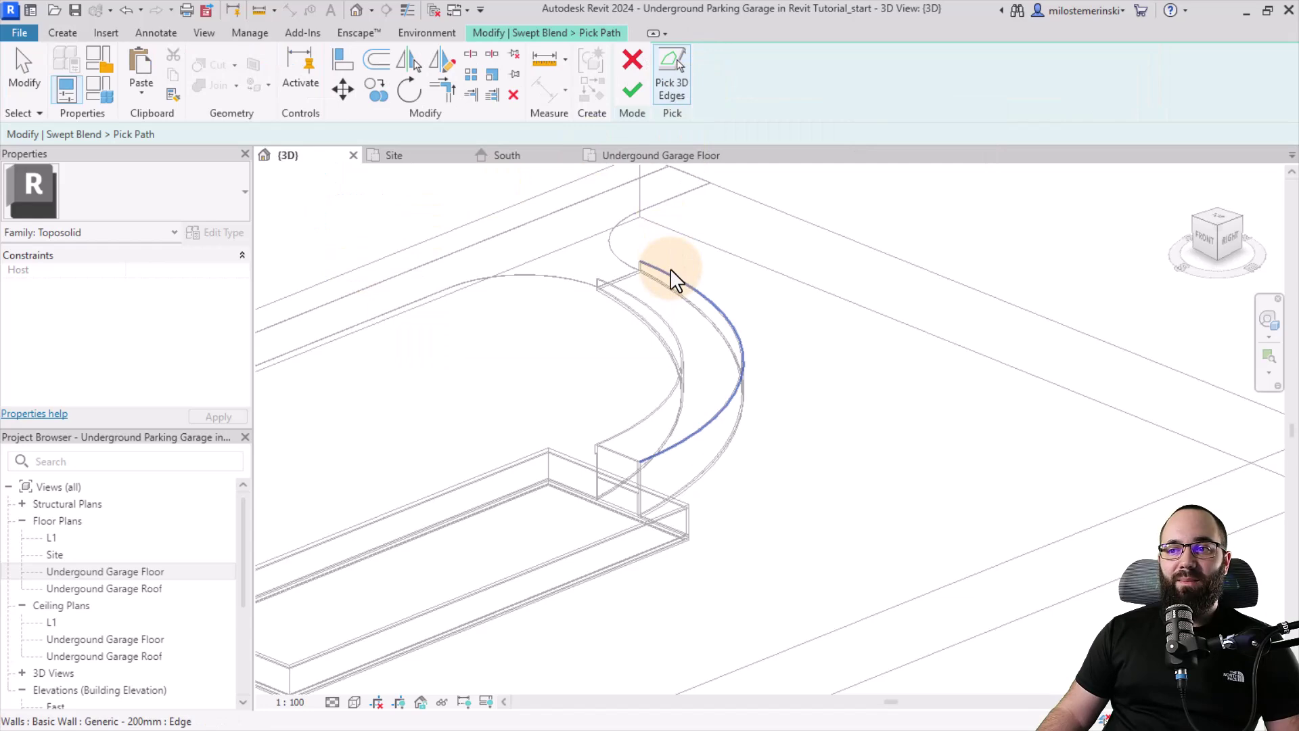
{"action": "scroll", "coordinate": [662, 259], "scroll_direction": "up", "scroll_amount": 4}
{"action": "scroll", "coordinate": [595, 272], "scroll_direction": "up", "scroll_amount": 1}
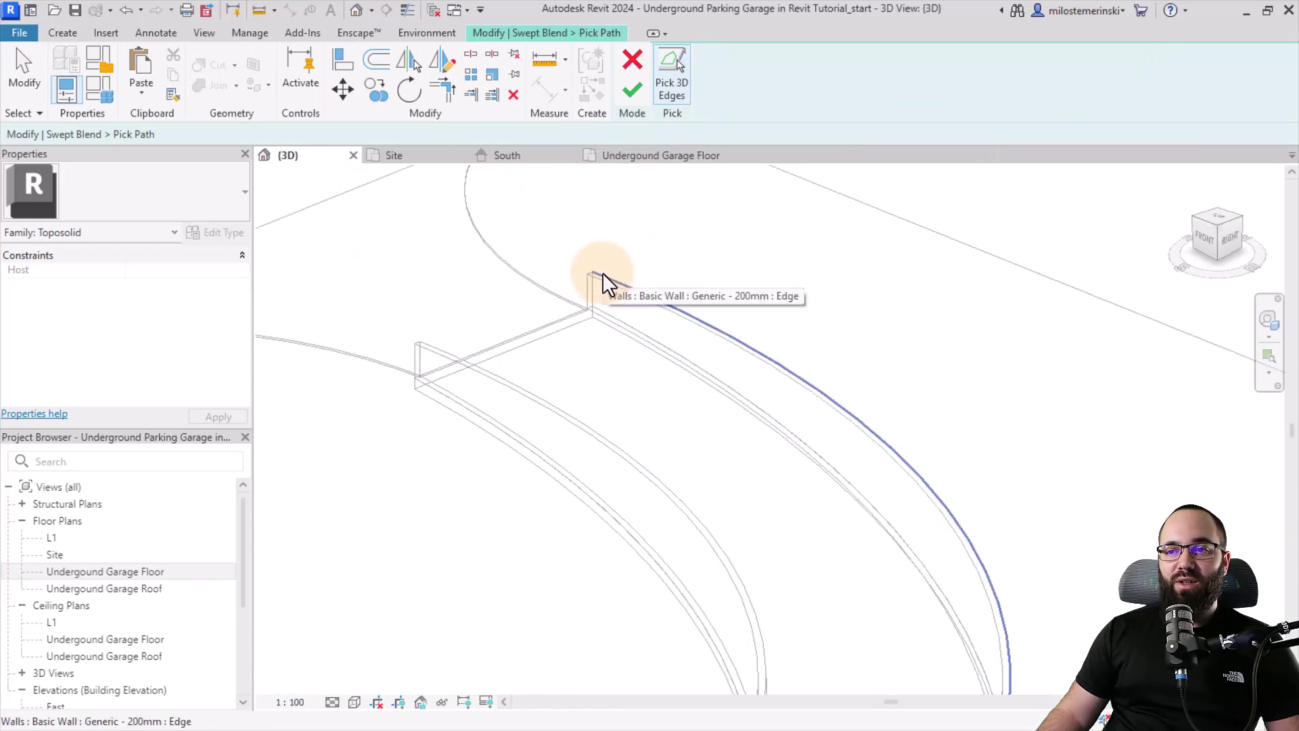
{"action": "left_click", "coordinate": [602, 272]}
{"action": "middle_click_drag", "start_coordinate": [602, 270], "coordinate": [447, 203], "text": "shift"}
{"action": "left_click", "coordinate": [63, 34]}
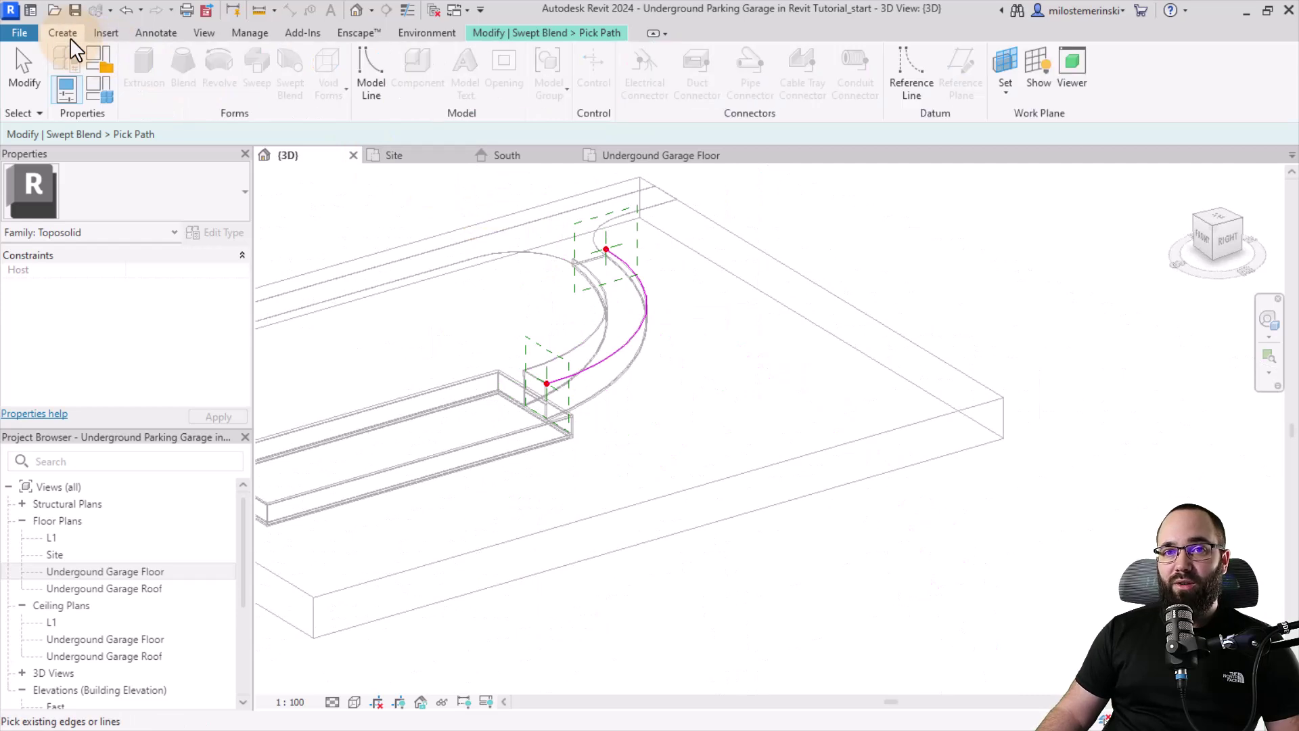
{"action": "left_click", "coordinate": [562, 32]}
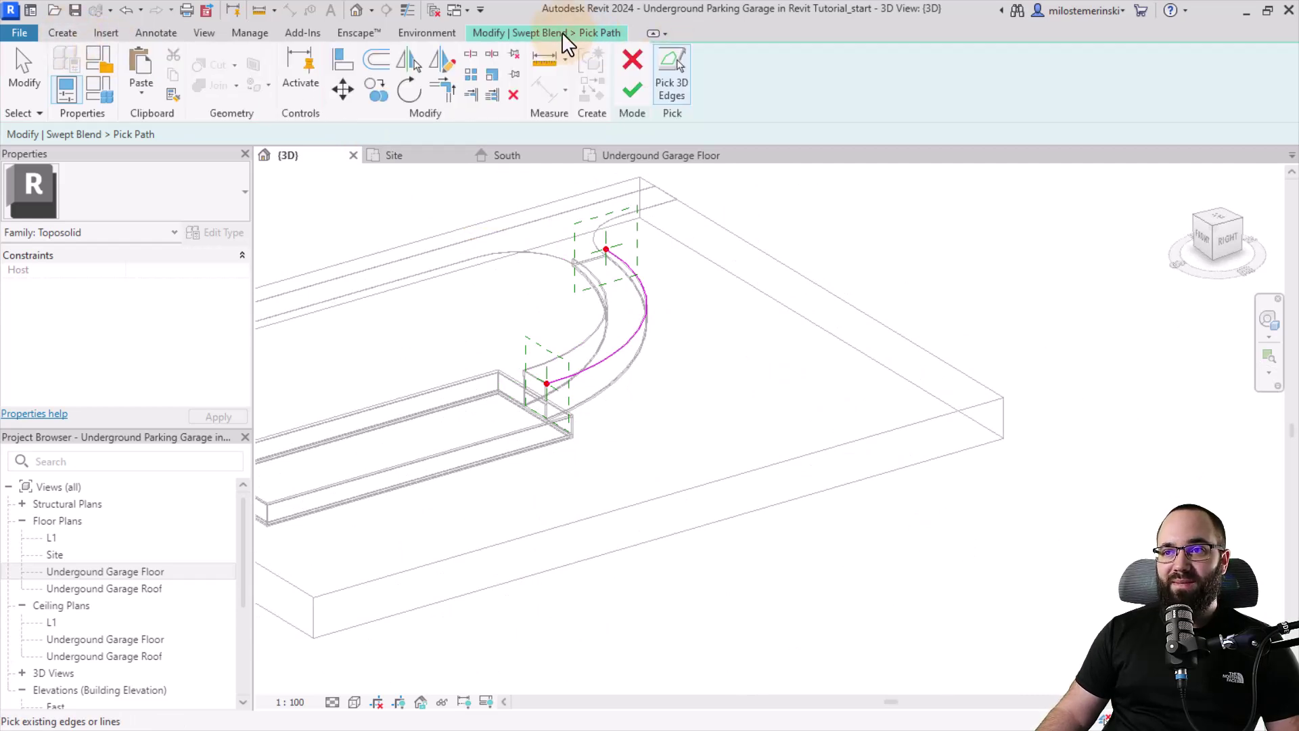
{"action": "left_click", "coordinate": [638, 89]}
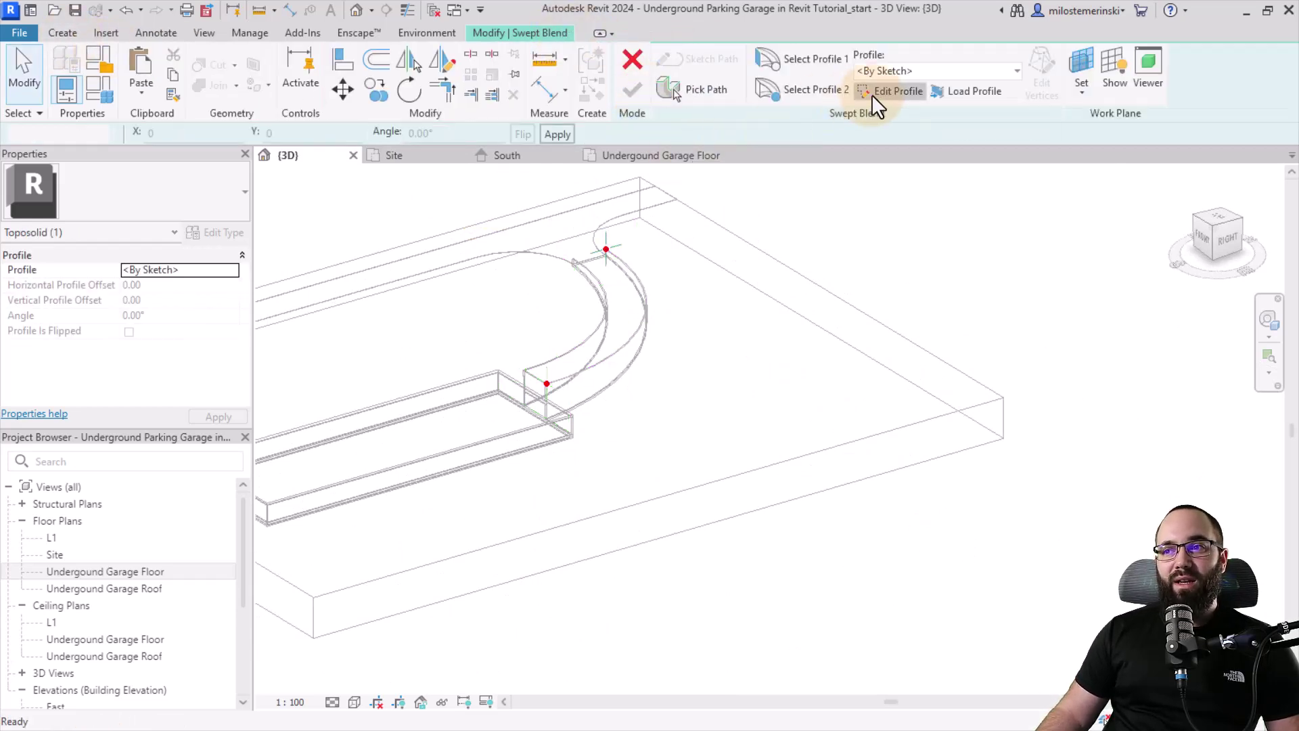
- Sketch the first profile as a 640 by 125 rectangle spanning both walls and the floor at the ramp's street end, and finish it
{"action": "left_click", "coordinate": [871, 94]}
{"action": "middle_click_drag", "start_coordinate": [690, 240], "coordinate": [607, 238], "text": "shift"}
{"action": "scroll", "coordinate": [632, 253], "scroll_direction": "up", "scroll_amount": 5}
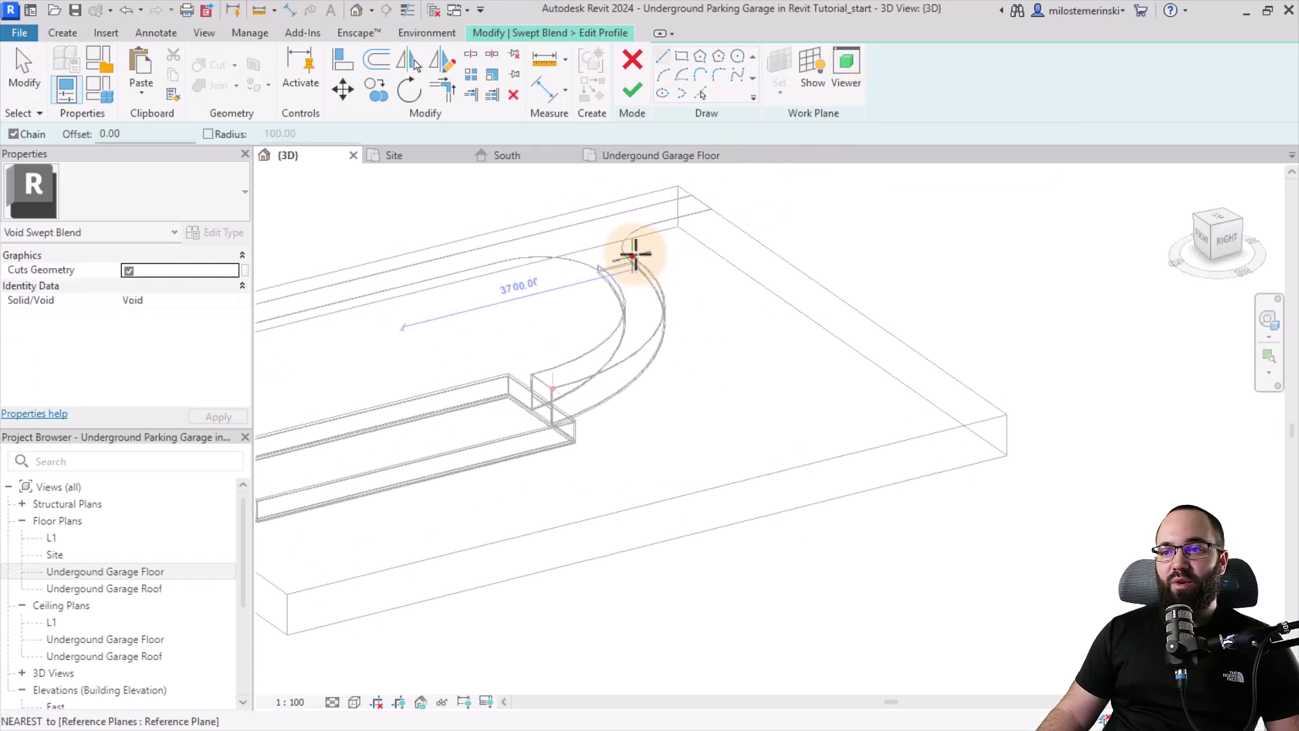
{"action": "scroll", "coordinate": [667, 339], "scroll_direction": "down", "scroll_amount": 2}
{"action": "middle_click_drag", "start_coordinate": [667, 339], "coordinate": [559, 302], "text": "shift"}
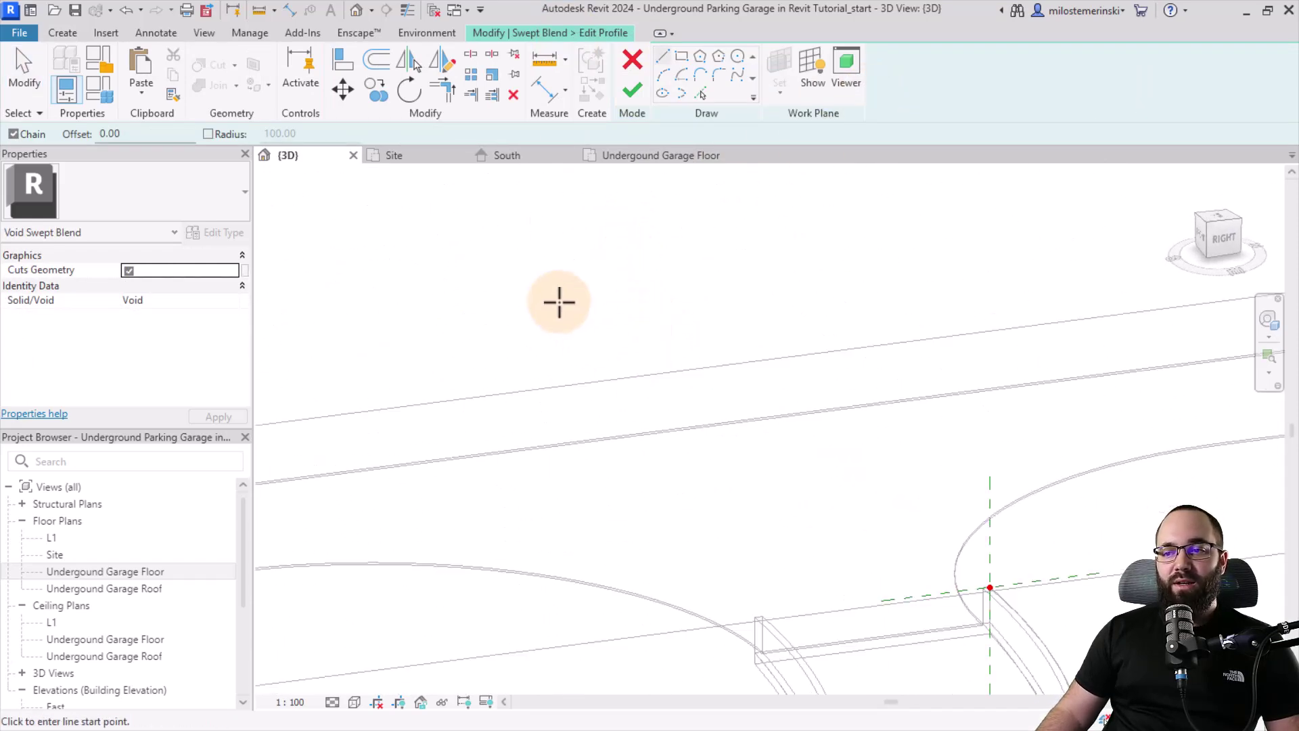
{"action": "scroll", "coordinate": [675, 421], "scroll_direction": "down", "scroll_amount": 3}
{"action": "scroll", "coordinate": [675, 420], "scroll_direction": "up", "scroll_amount": 5}
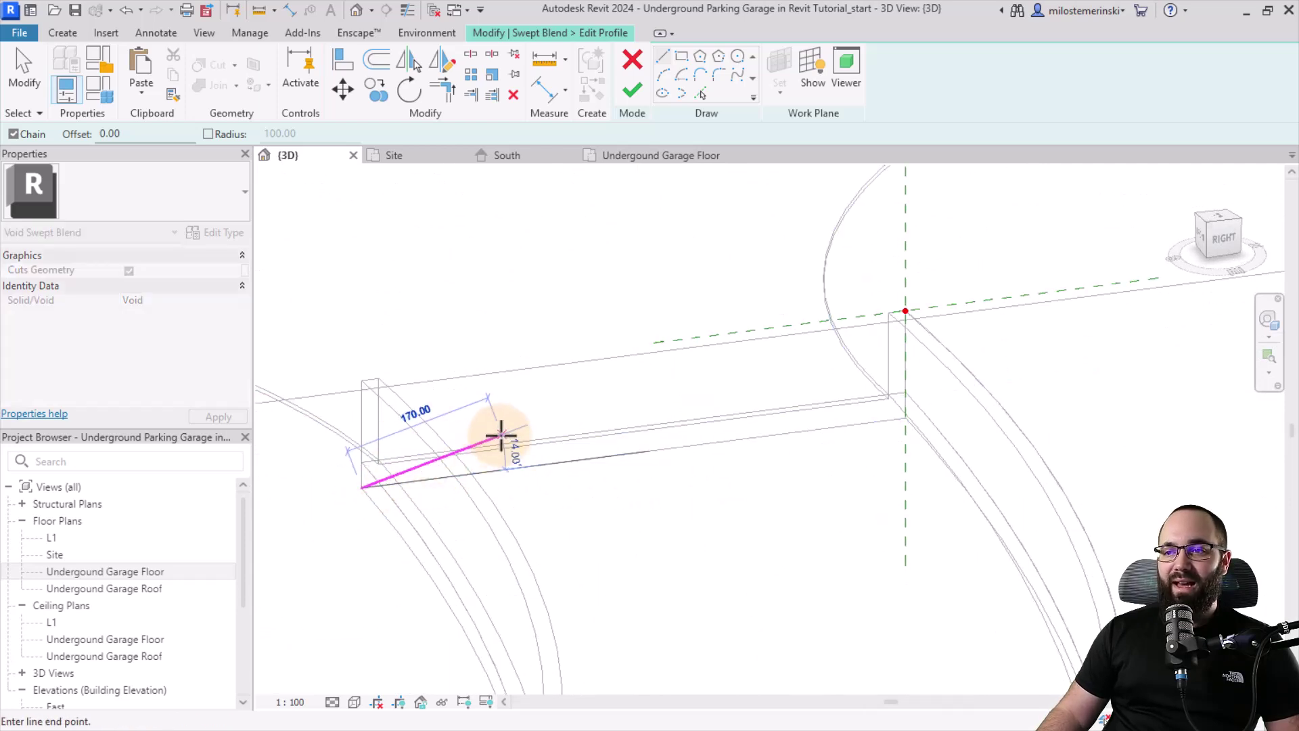
{"action": "left_click", "coordinate": [681, 61]}
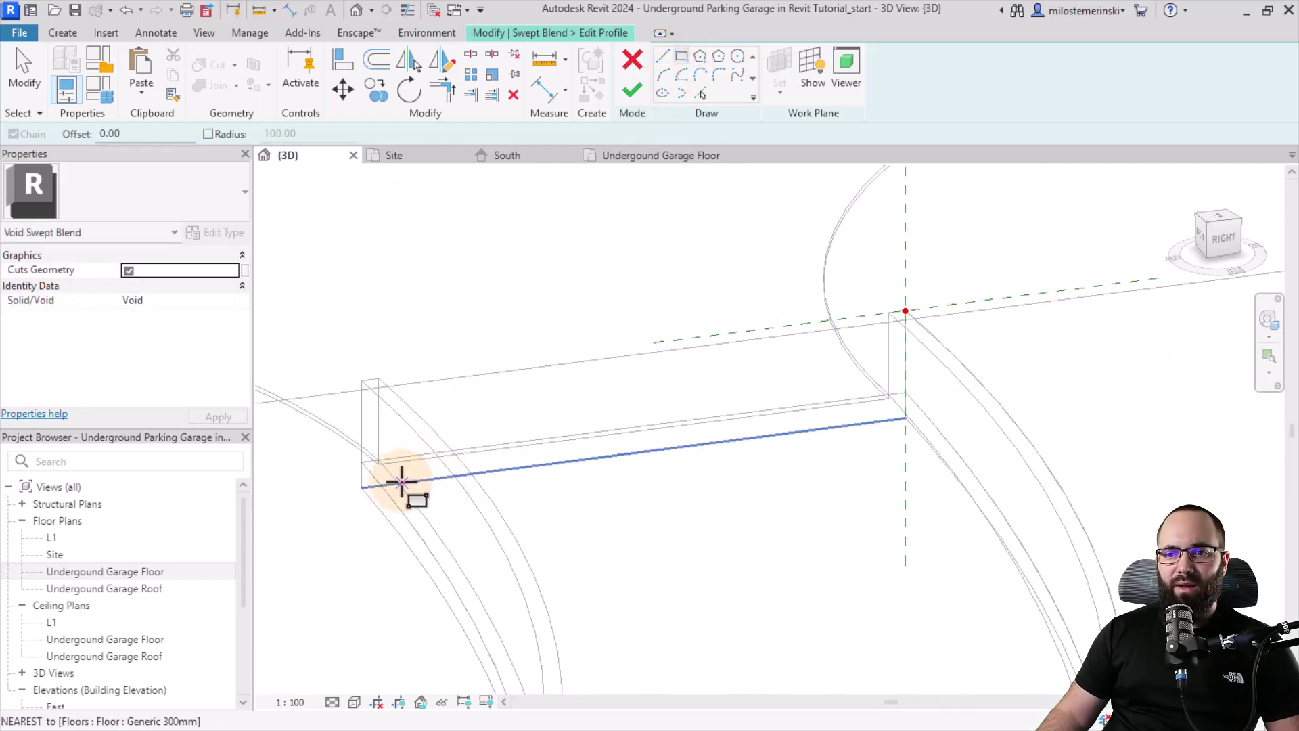
{"action": "left_click", "coordinate": [362, 486]}
{"action": "left_click", "coordinate": [867, 313]}
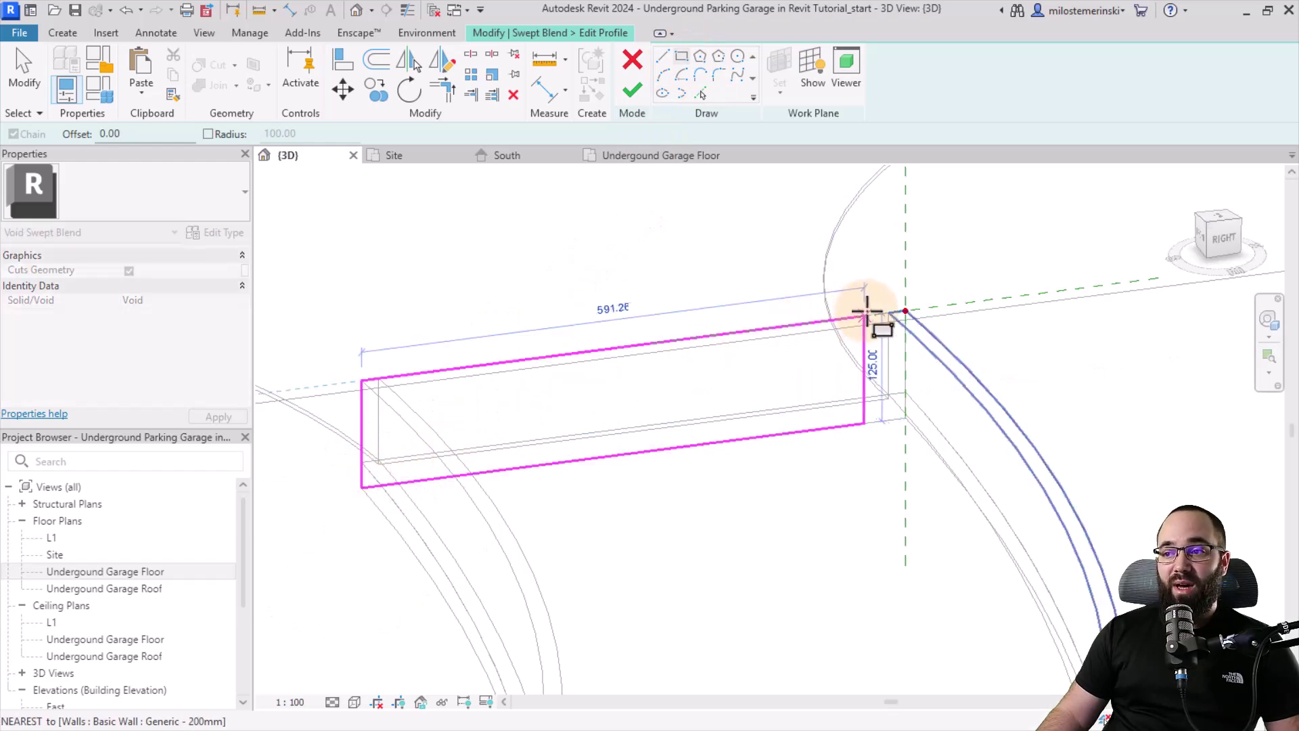
{"action": "left_click", "coordinate": [904, 311]}
{"action": "scroll", "coordinate": [812, 255], "scroll_direction": "down", "scroll_amount": 5}
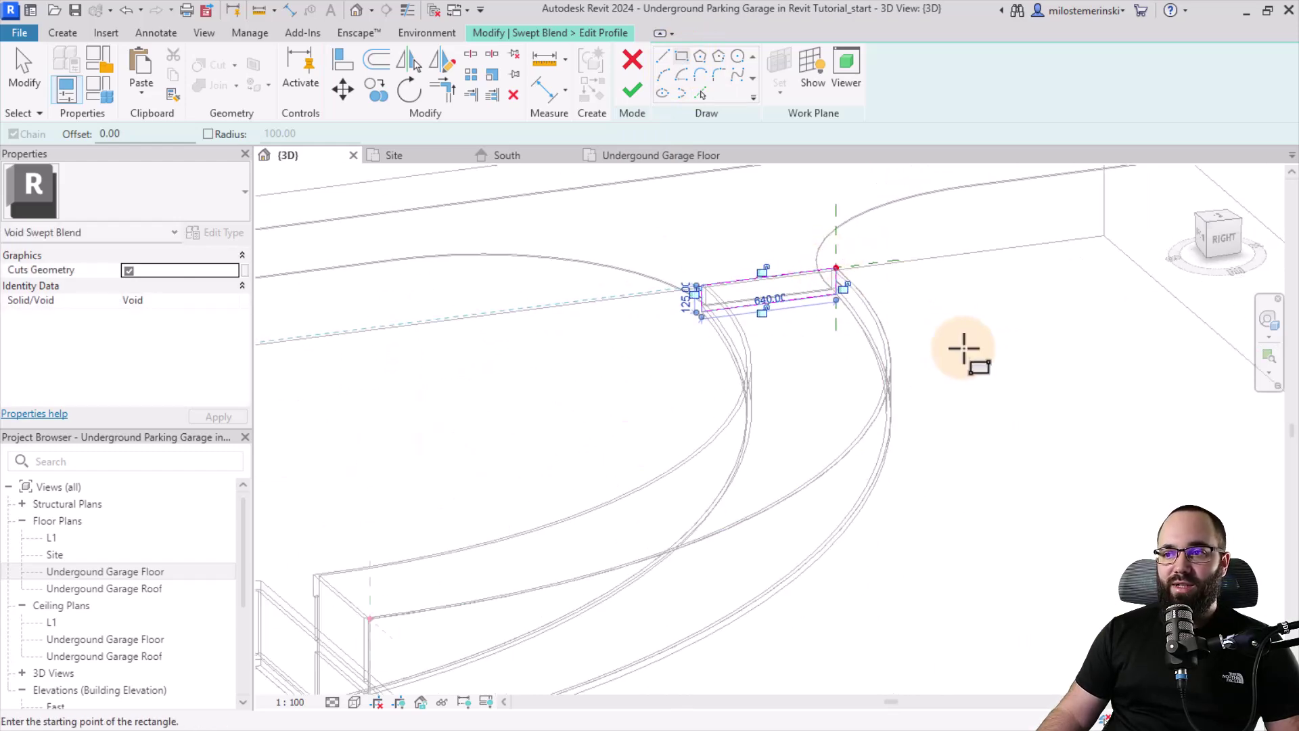
{"action": "middle_click_drag", "start_coordinate": [963, 348], "coordinate": [852, 379], "text": "shift"}
{"action": "left_click", "coordinate": [622, 88]}
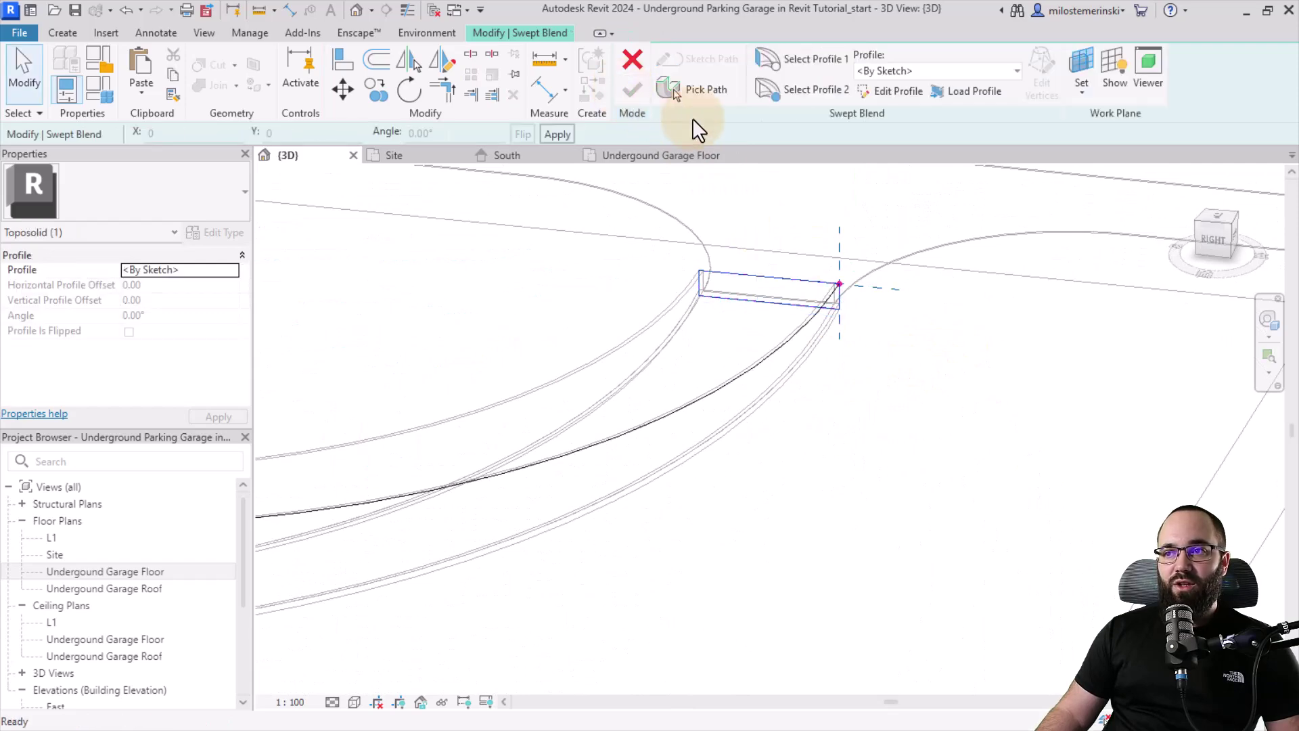
- Sketch the second profile as a rectangle 630 high across the ramp's full width at the garage entrance, and finish the void swept blend
{"action": "left_click", "coordinate": [822, 98]}
{"action": "left_click", "coordinate": [894, 89]}
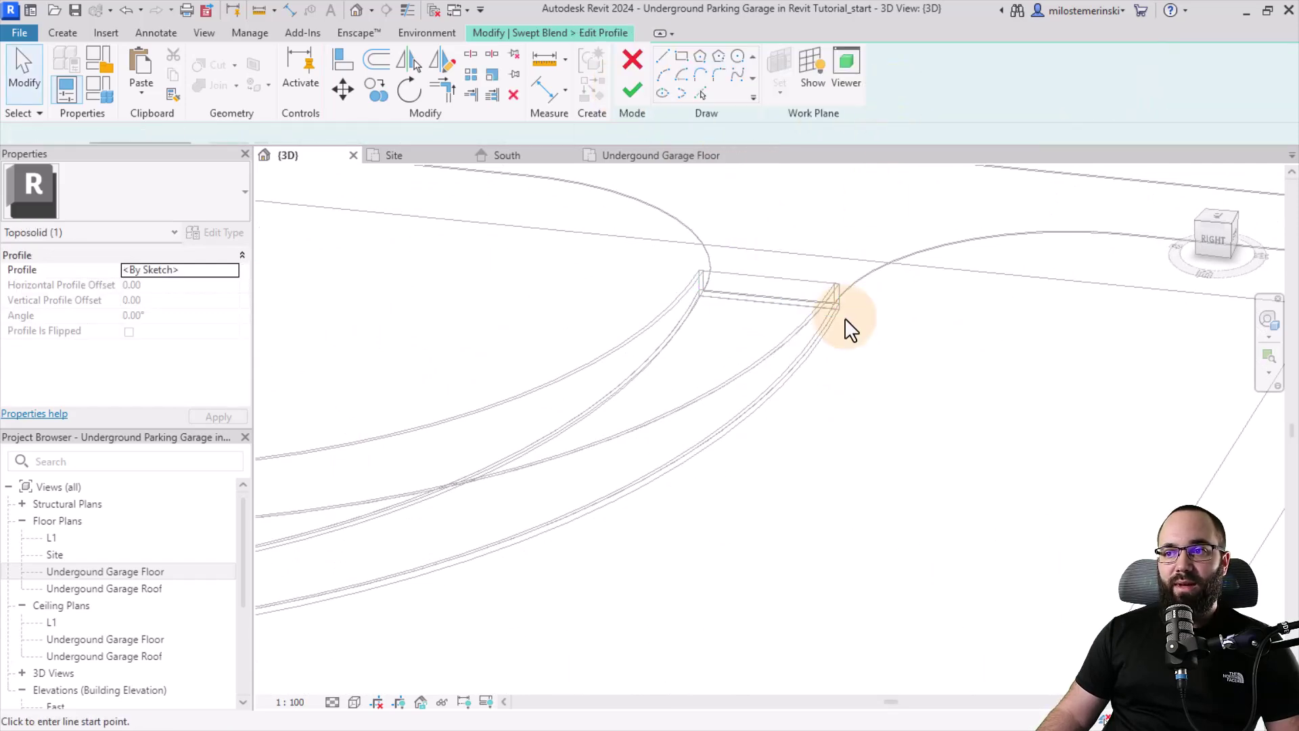
{"action": "mouse_move", "coordinate": [844, 327]}
{"action": "middle_mouse_down", "text": "shift"}
{"action": "mouse_move", "coordinate": [809, 348]}
{"action": "mouse_move", "coordinate": [534, 304]}
{"action": "mouse_move", "coordinate": [579, 436]}
{"action": "middle_mouse_up", "text": "shift"}
{"action": "scroll", "coordinate": [579, 436], "scroll_direction": "up", "scroll_amount": 3}
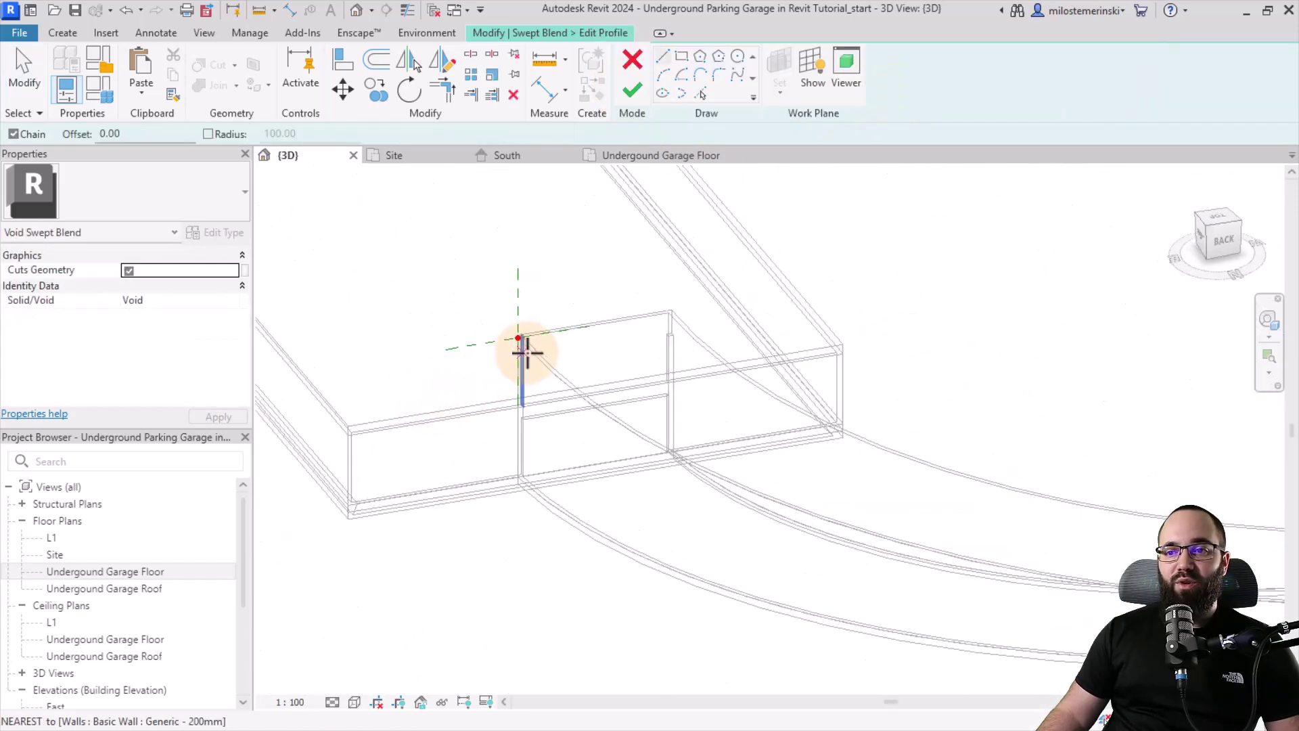
{"action": "middle_click_drag", "start_coordinate": [522, 348], "coordinate": [660, 166], "text": "shift"}
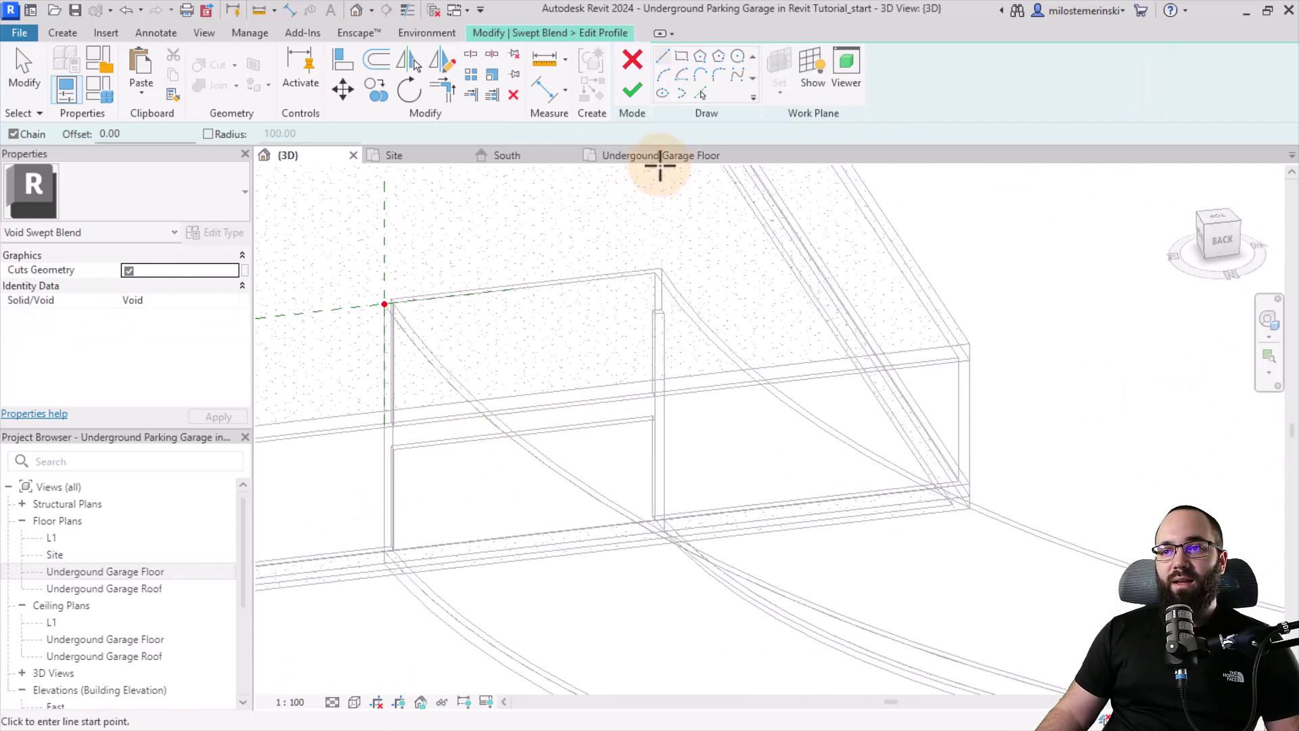
{"action": "left_click", "coordinate": [681, 56]}
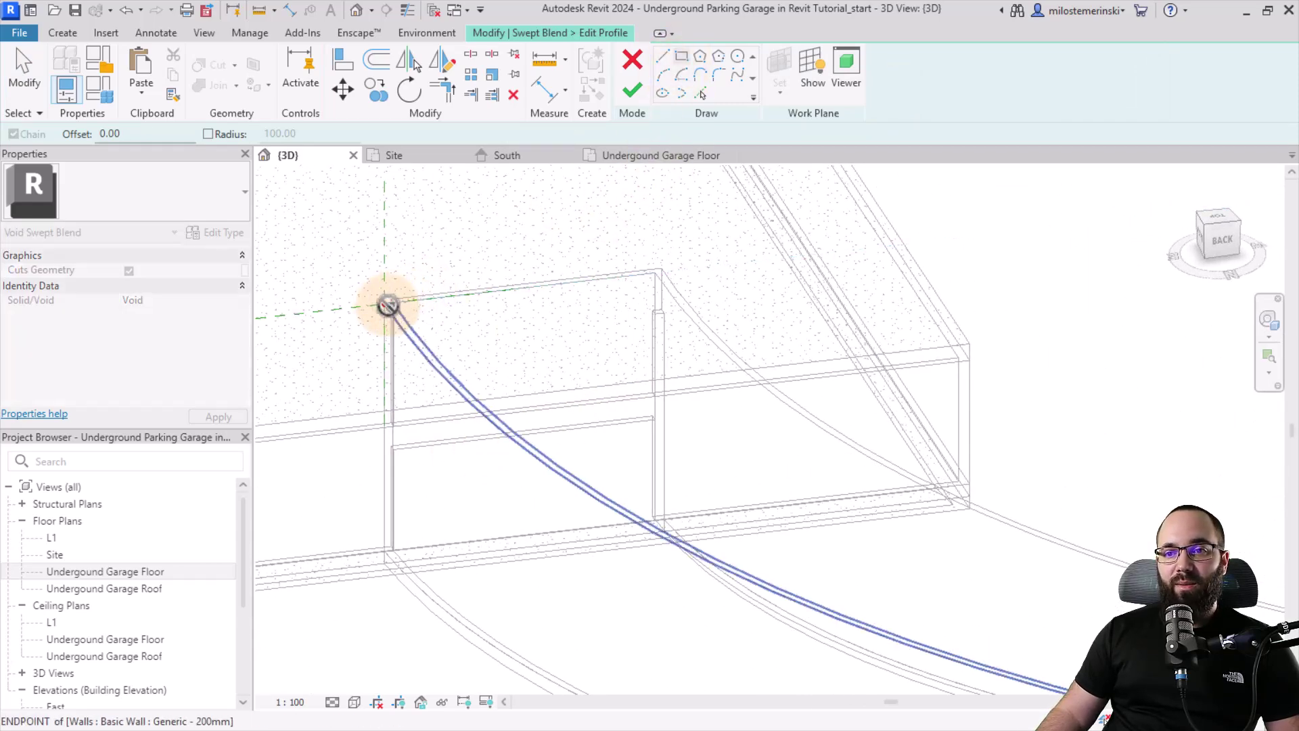
{"action": "scroll", "coordinate": [667, 541], "scroll_direction": "up", "scroll_amount": 2}
{"action": "left_click", "coordinate": [669, 532]}
{"action": "mouse_move", "coordinate": [669, 532]}
{"action": "middle_mouse_down", "text": "shift"}
{"action": "mouse_move", "coordinate": [603, 591]}
{"action": "mouse_move", "coordinate": [676, 533]}
{"action": "mouse_move", "coordinate": [507, 455]}
{"action": "mouse_move", "coordinate": [525, 481]}
{"action": "middle_mouse_up", "text": "shift"}
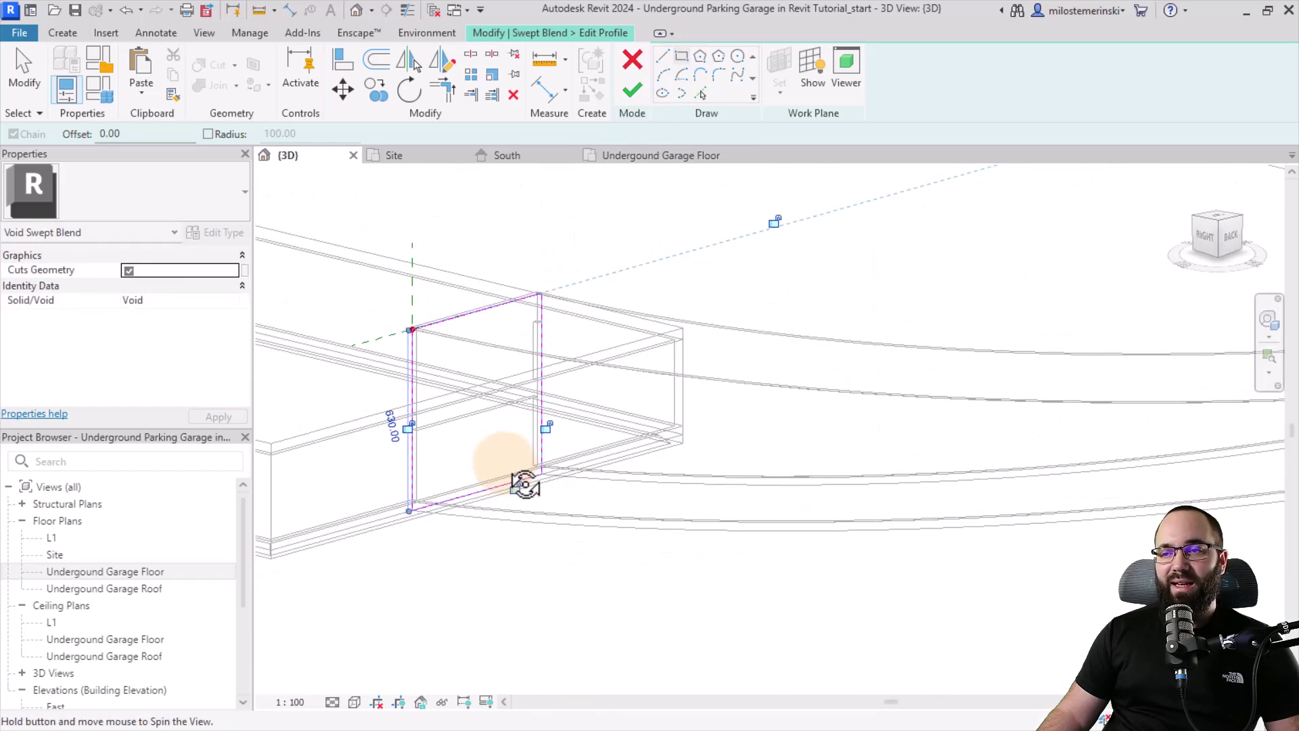
{"action": "left_click", "coordinate": [633, 92]}
{"action": "mouse_move", "coordinate": [292, 440]}
{"action": "middle_mouse_down", "text": "shift"}
{"action": "mouse_move", "coordinate": [355, 415]}
{"action": "mouse_move", "coordinate": [455, 459]}
{"action": "mouse_move", "coordinate": [522, 444]}
{"action": "mouse_move", "coordinate": [589, 478]}
{"action": "middle_mouse_up", "text": "shift"}
{"action": "left_click", "coordinate": [631, 92]}
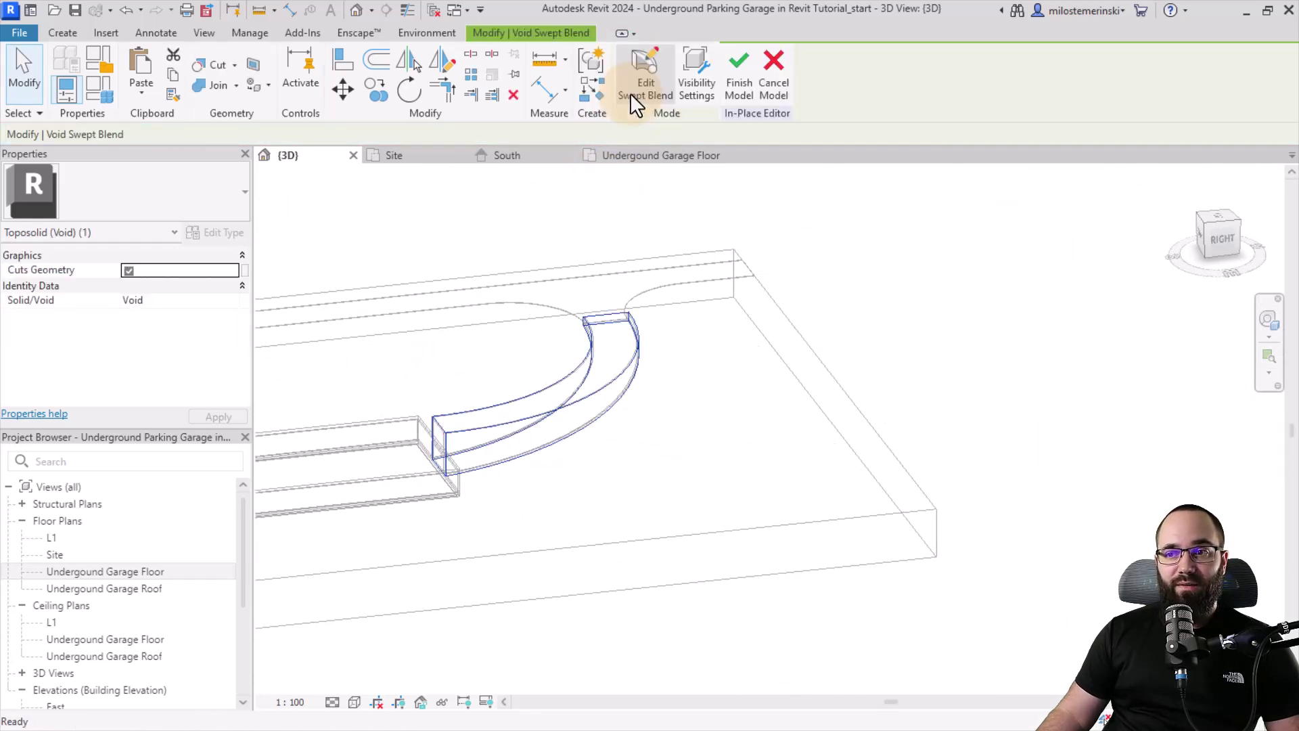
- Cut the toposolid with the ramp-shaped void swept blend and finish the in-place model
{"action": "left_click", "coordinate": [222, 64]}
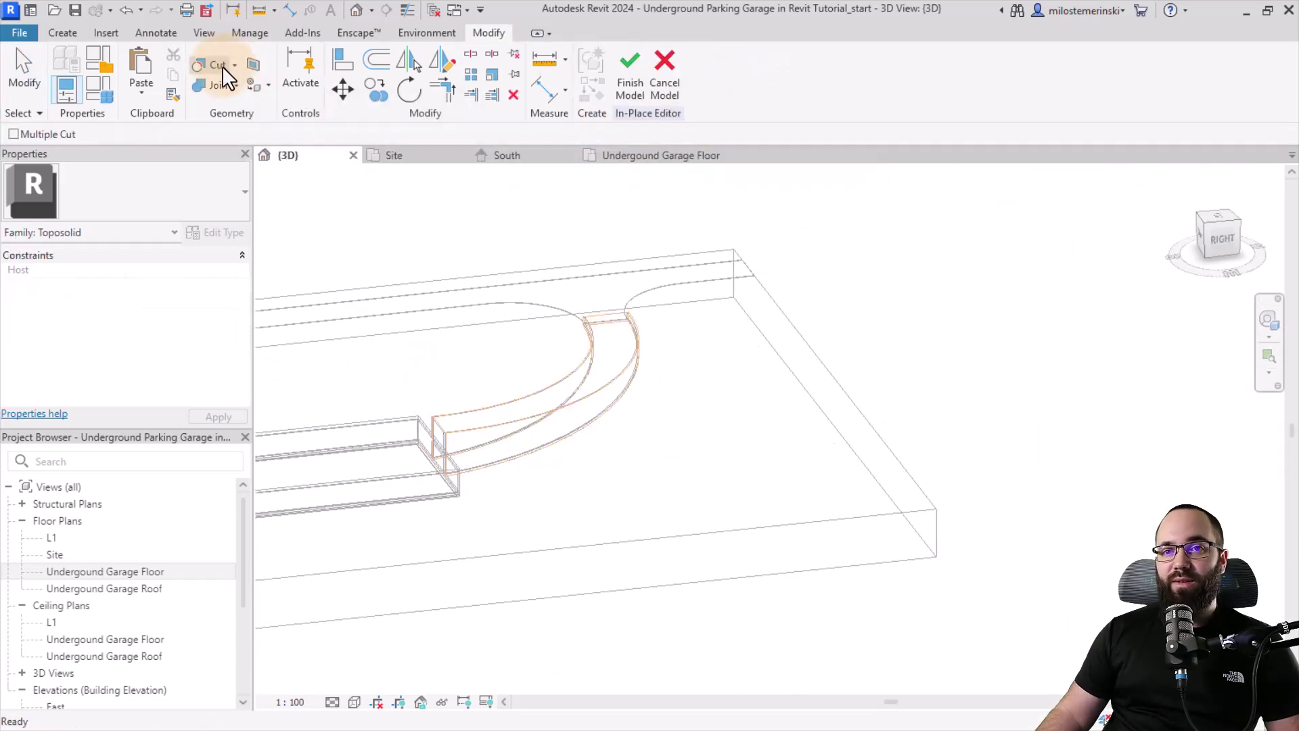
{"action": "left_click", "coordinate": [495, 274]}
{"action": "left_click", "coordinate": [612, 309]}
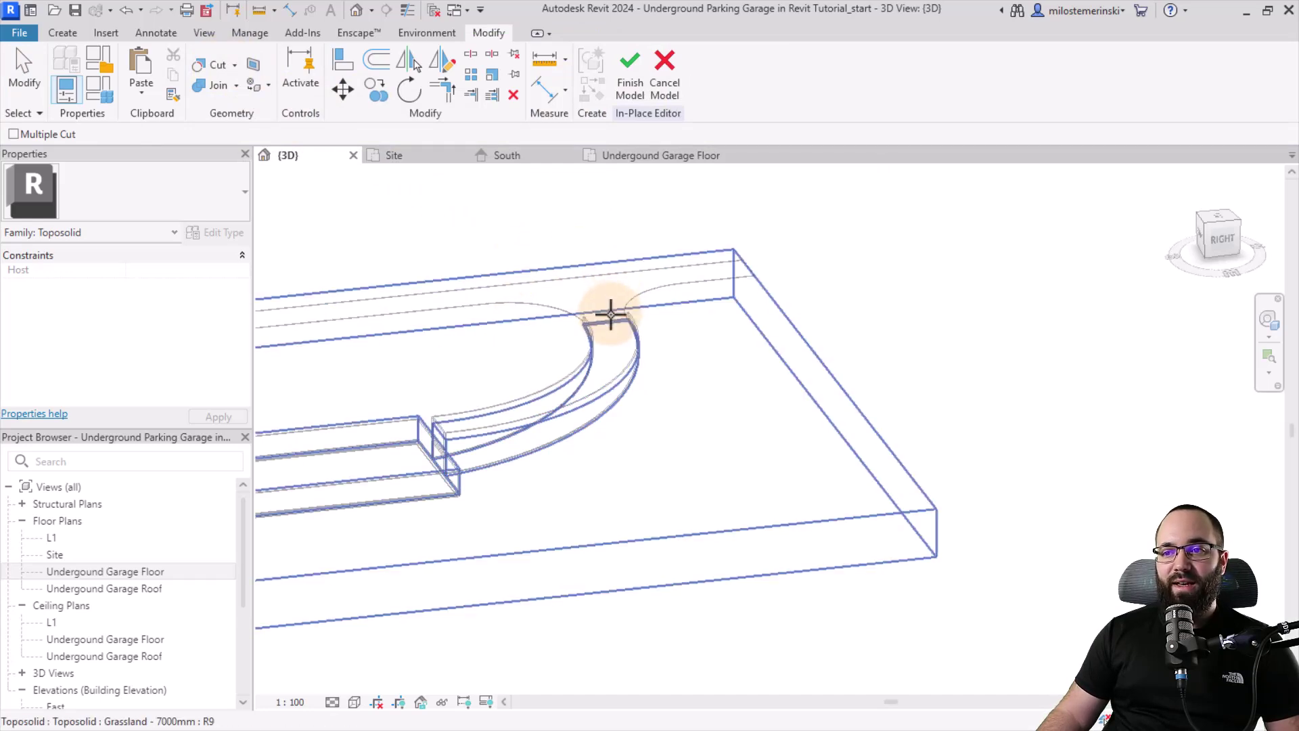
{"action": "middle_click_drag", "start_coordinate": [632, 433], "coordinate": [501, 465], "text": "shift"}
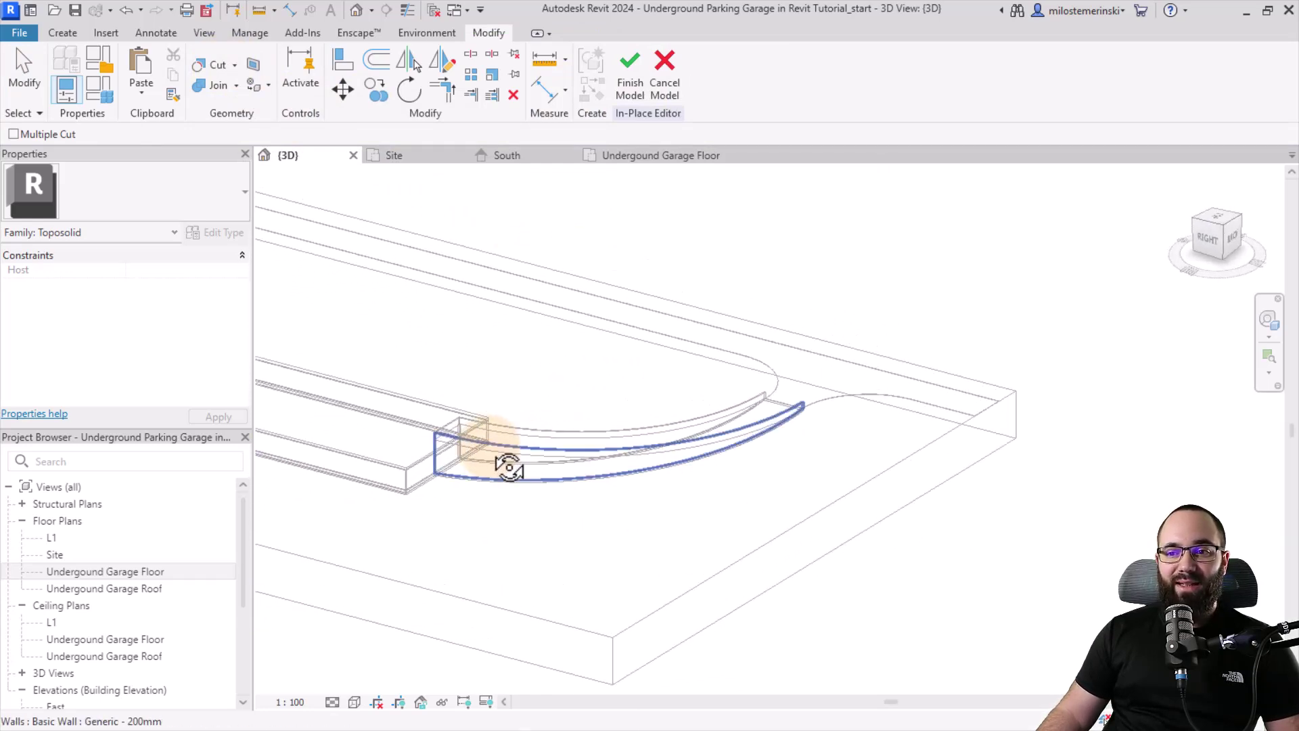
{"action": "left_click", "coordinate": [627, 87]}
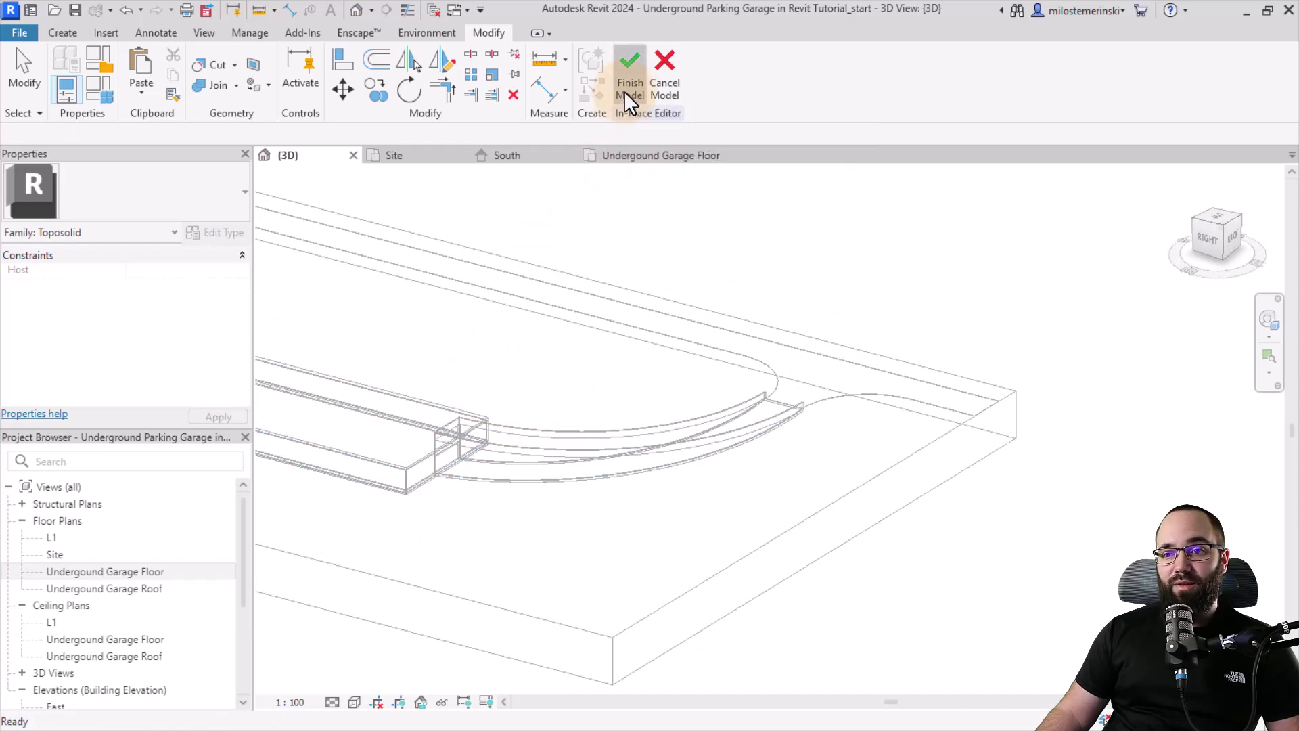
{"action": "middle_click_drag", "start_coordinate": [549, 389], "coordinate": [519, 534], "text": "shift"}
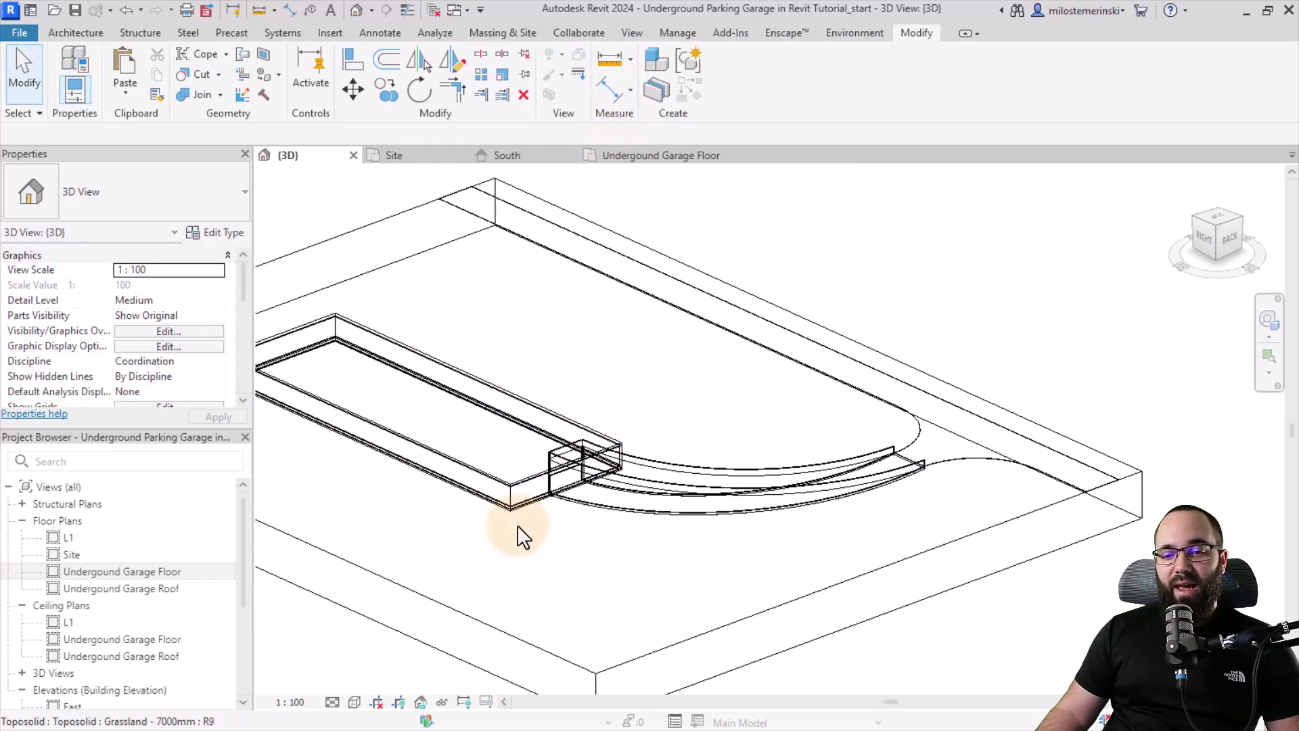
- Set the 3D view's visual style to Textures and inspect the ramp opening in the terrain from several sides
{"action": "left_click", "coordinate": [354, 702]}
{"action": "left_click", "coordinate": [381, 666]}
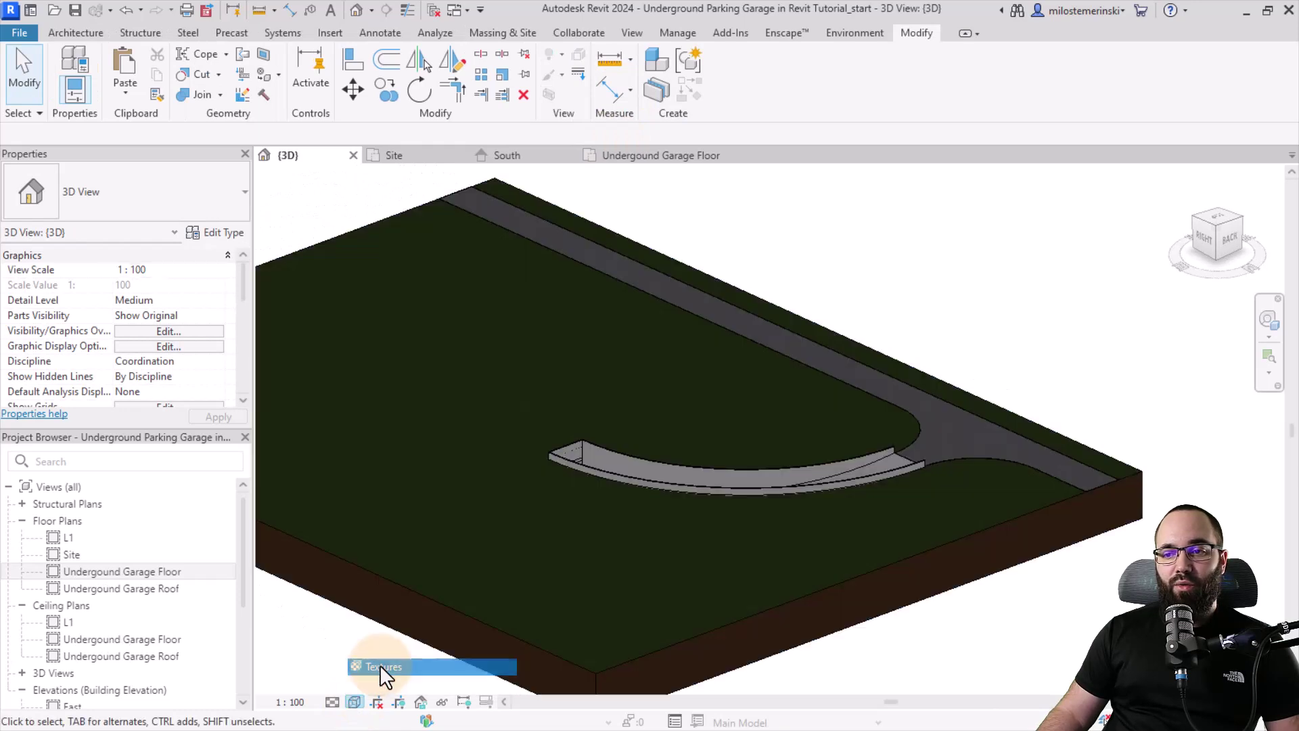
{"action": "middle_click_drag", "start_coordinate": [582, 577], "coordinate": [412, 596], "text": "shift"}
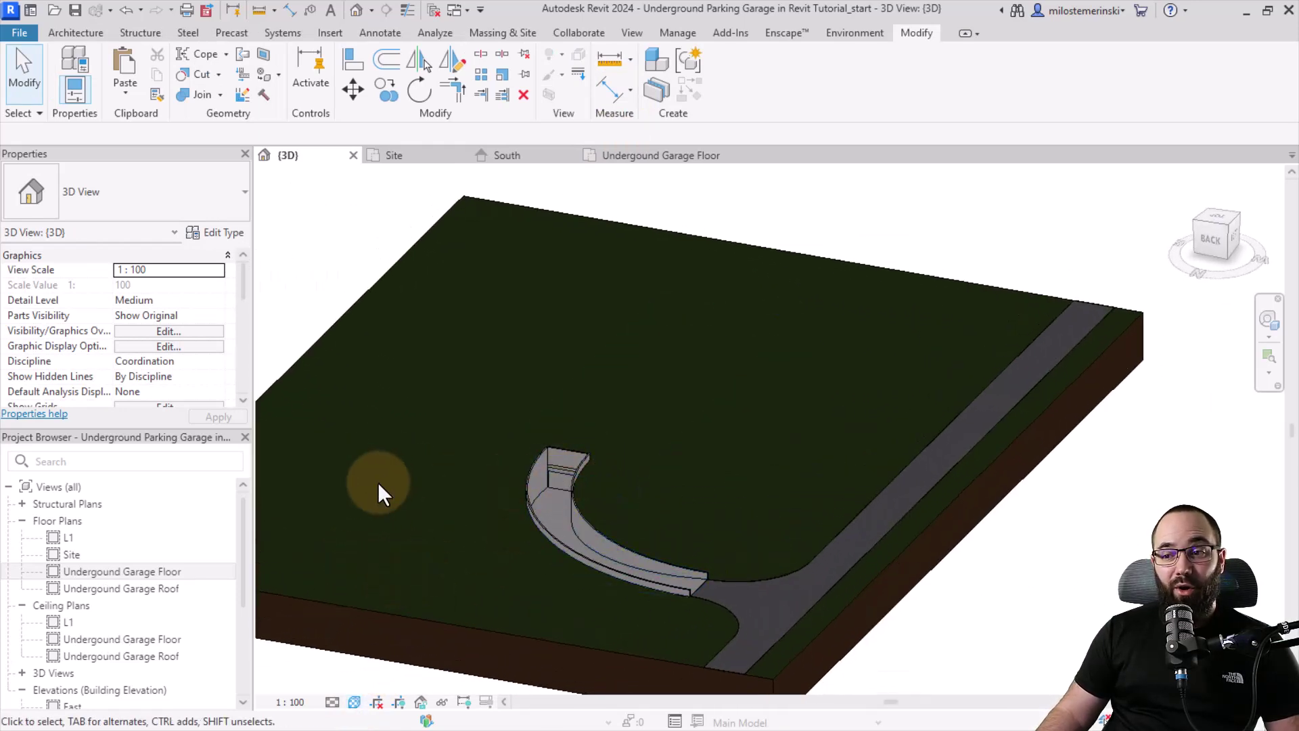
{"action": "middle_click_drag", "start_coordinate": [378, 481], "coordinate": [620, 404], "text": "shift"}
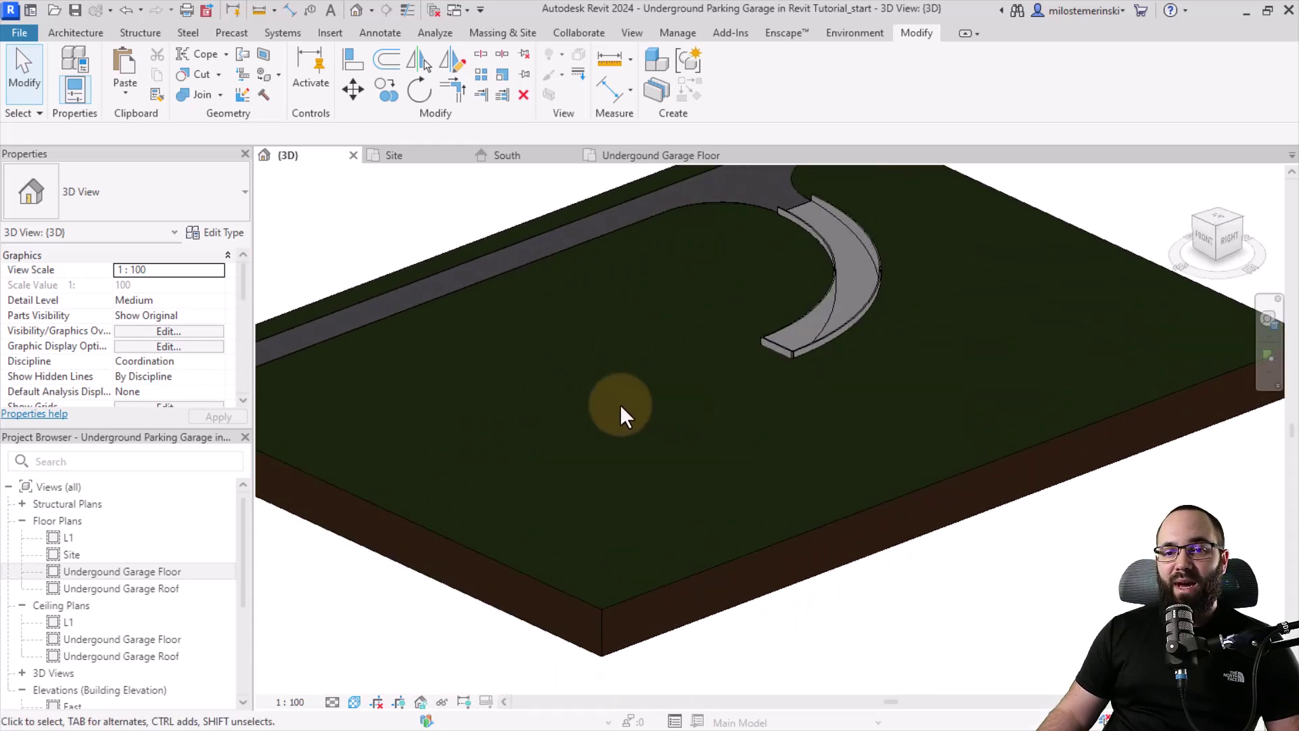
- Enable the 3D view's section box and pull its front long side back until it slices through the garage and ramp
{"action": "scroll", "coordinate": [195, 350], "scroll_direction": "down", "scroll_amount": 5}
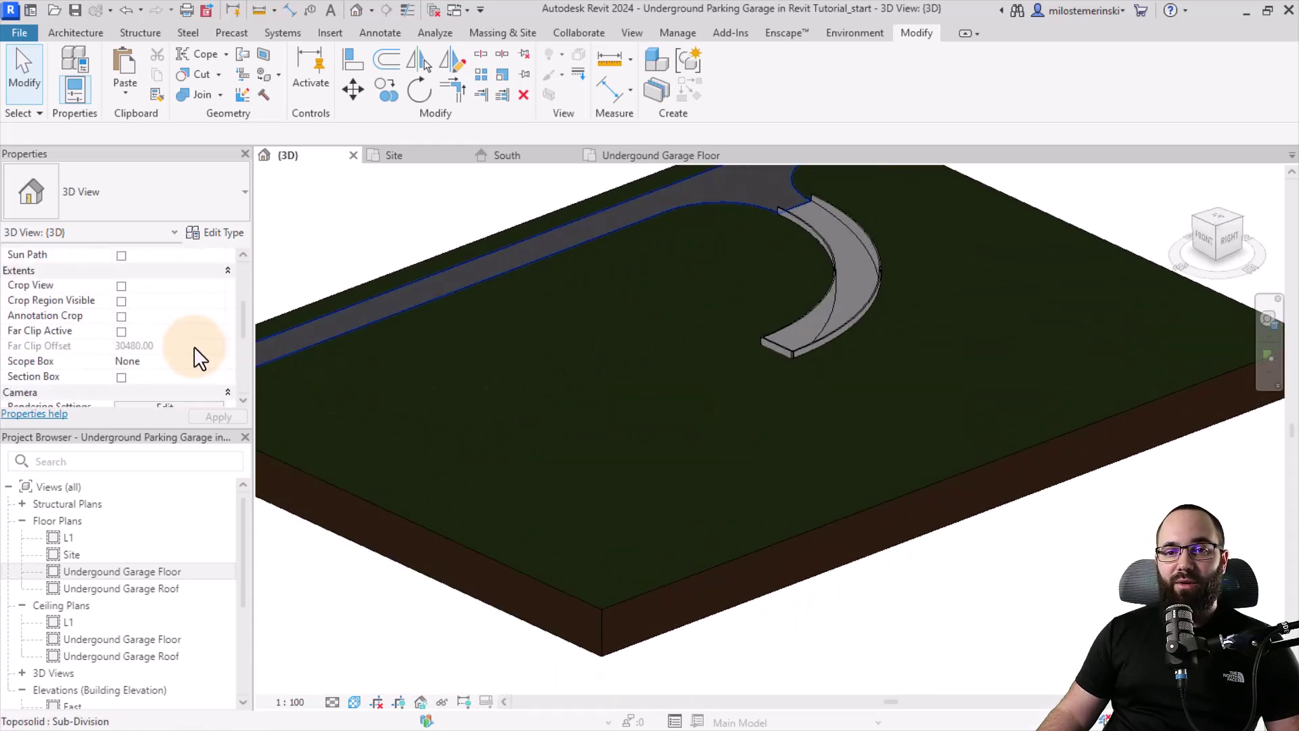
{"action": "left_click", "coordinate": [122, 377]}
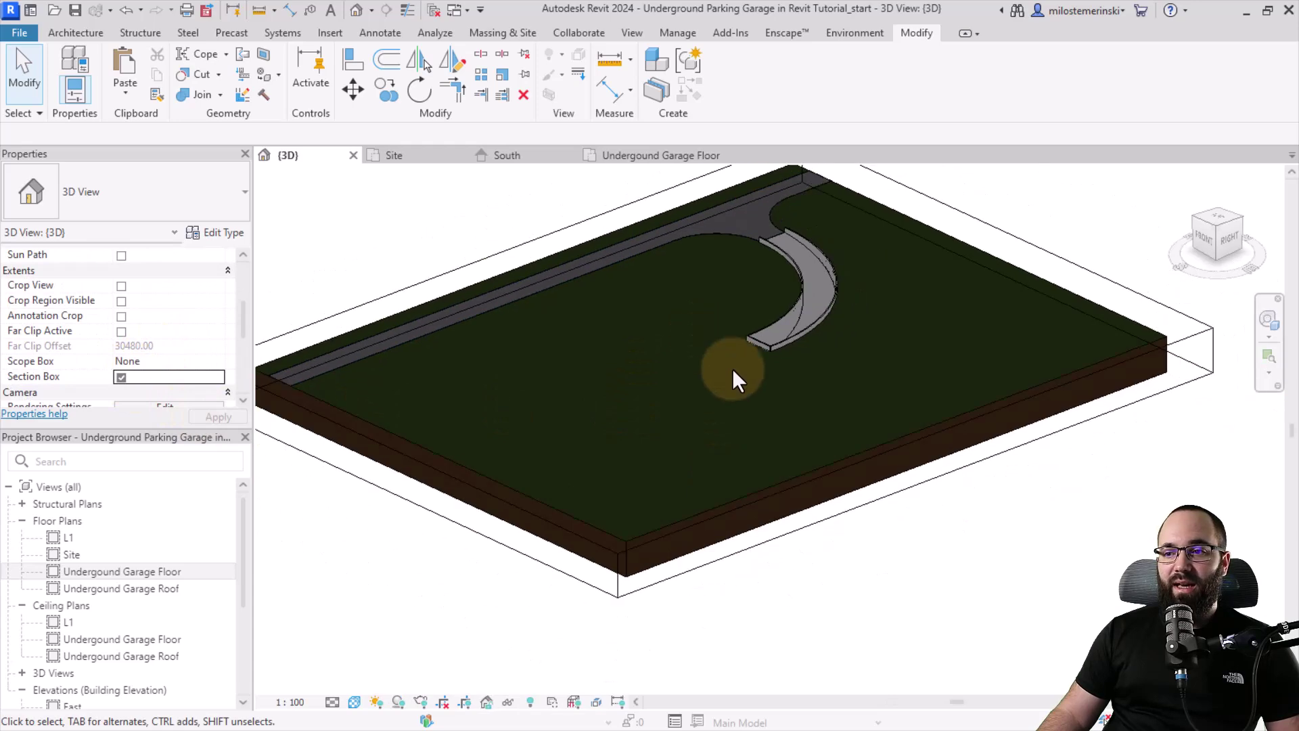
{"action": "left_click", "coordinate": [935, 475]}
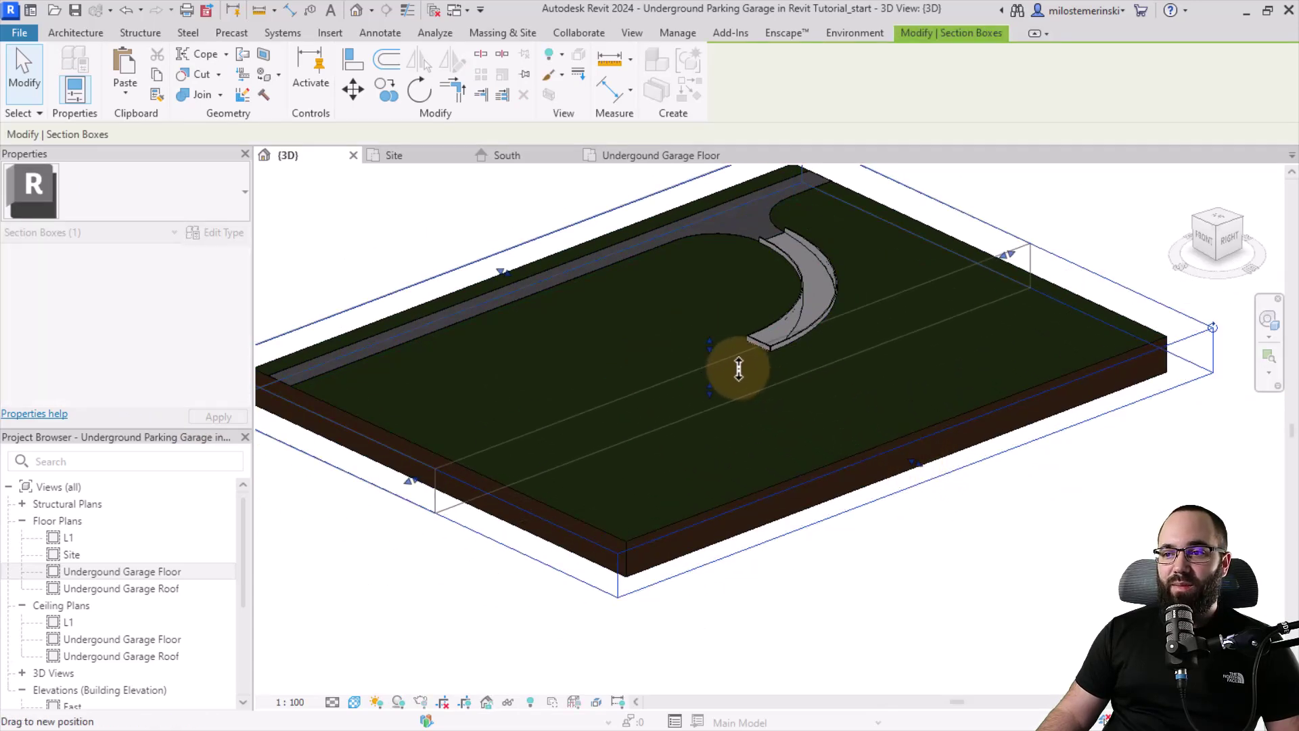
{"action": "left_click_drag", "start_coordinate": [739, 369], "coordinate": [714, 348]}
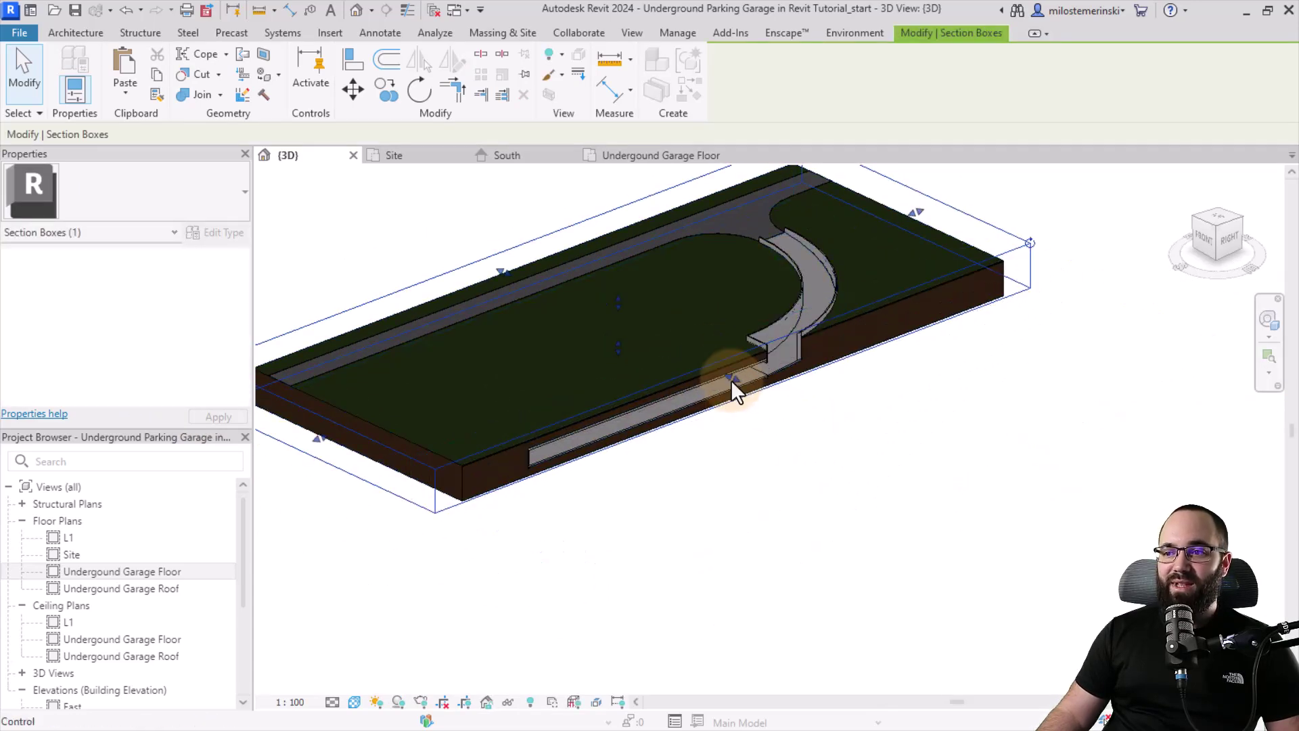
- Try to cut the toposolid with the slab edge under the far end of the garage floor
{"action": "middle_click_drag", "start_coordinate": [832, 470], "coordinate": [752, 400], "text": "shift"}
{"action": "scroll", "coordinate": [711, 386], "scroll_direction": "up", "scroll_amount": 6}
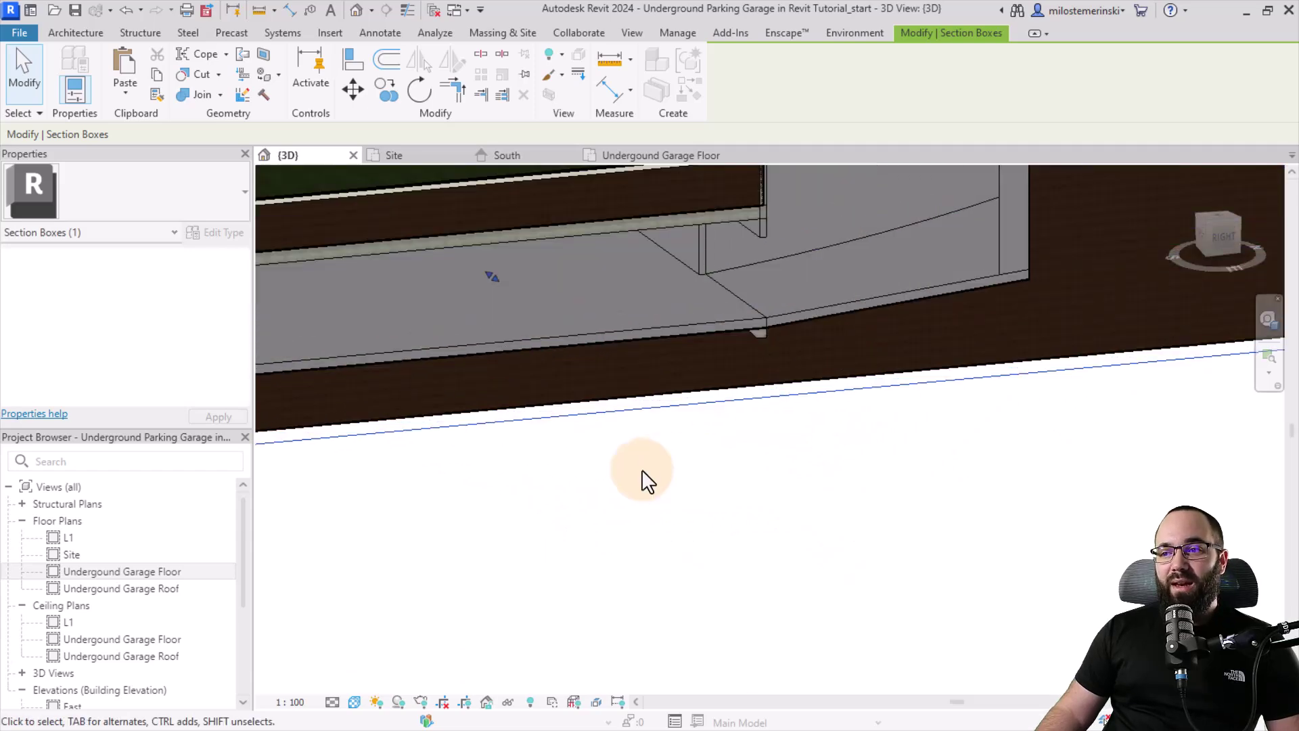
{"action": "middle_click_drag", "start_coordinate": [646, 481], "coordinate": [765, 537], "text": "shift"}
{"action": "scroll", "coordinate": [478, 528], "scroll_direction": "up", "scroll_amount": 2}
{"action": "scroll", "coordinate": [377, 537], "scroll_direction": "up", "scroll_amount": 3}
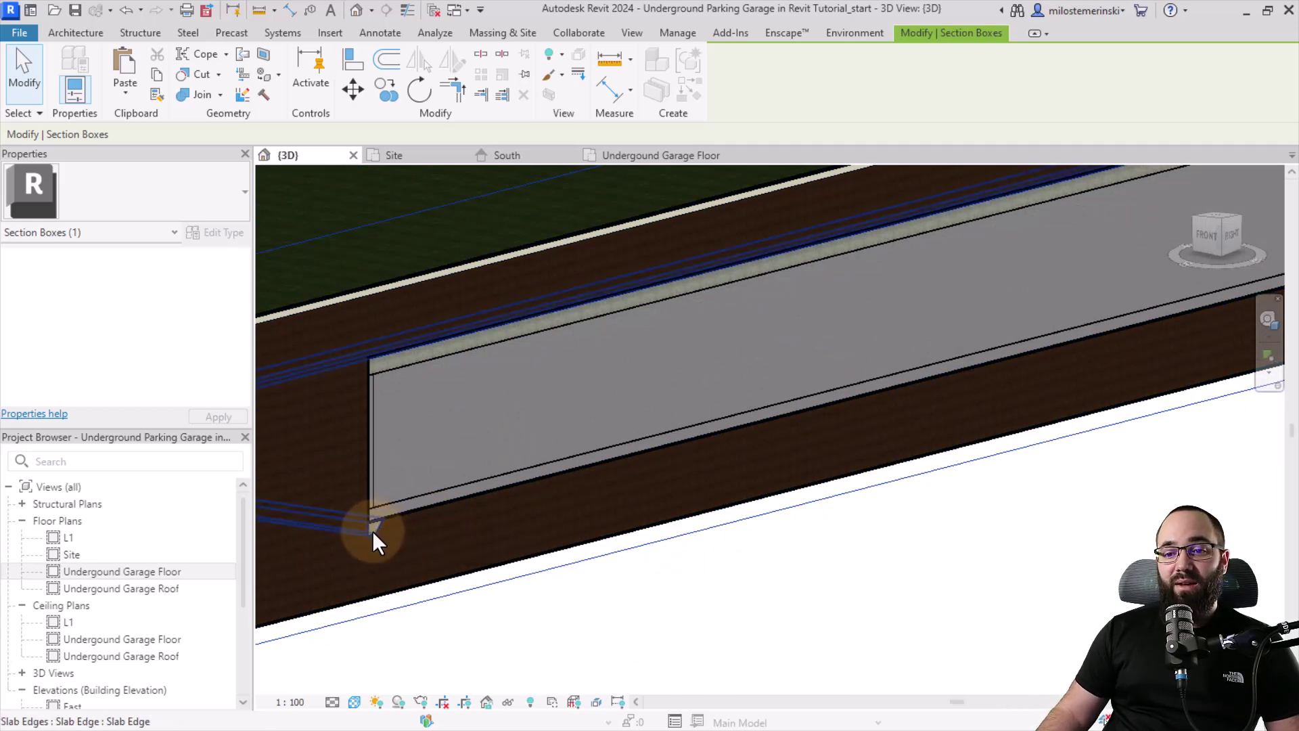
{"action": "left_click", "coordinate": [189, 76]}
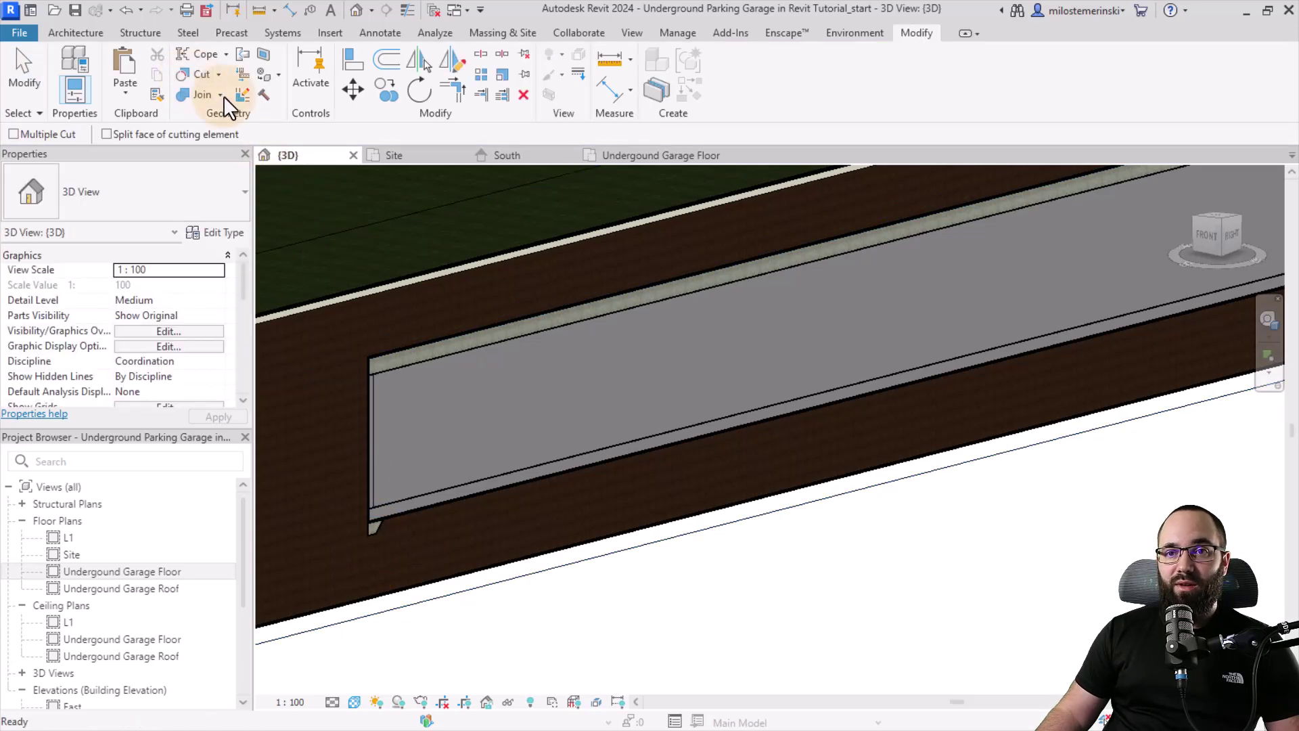
{"action": "left_click", "coordinate": [364, 517]}
{"action": "scroll", "coordinate": [398, 497], "scroll_direction": "up", "scroll_amount": 2}
{"action": "scroll", "coordinate": [398, 497], "scroll_direction": "down", "scroll_amount": 4}
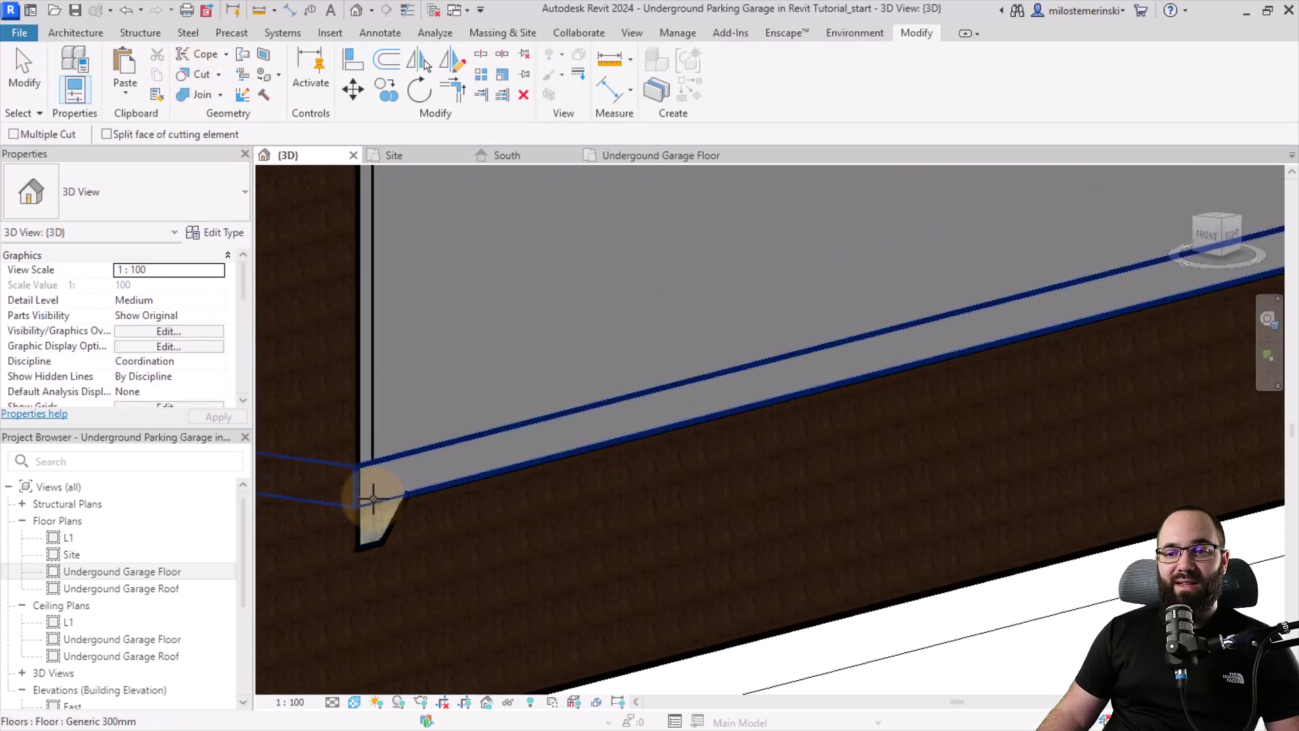
- Examine the section through the garage entrance and curved ramp, checking where walls, floor and roof meet the terrain
{"action": "middle_click_drag", "start_coordinate": [362, 498], "coordinate": [700, 381]}
{"action": "scroll", "coordinate": [700, 380], "scroll_direction": "up", "scroll_amount": 3}
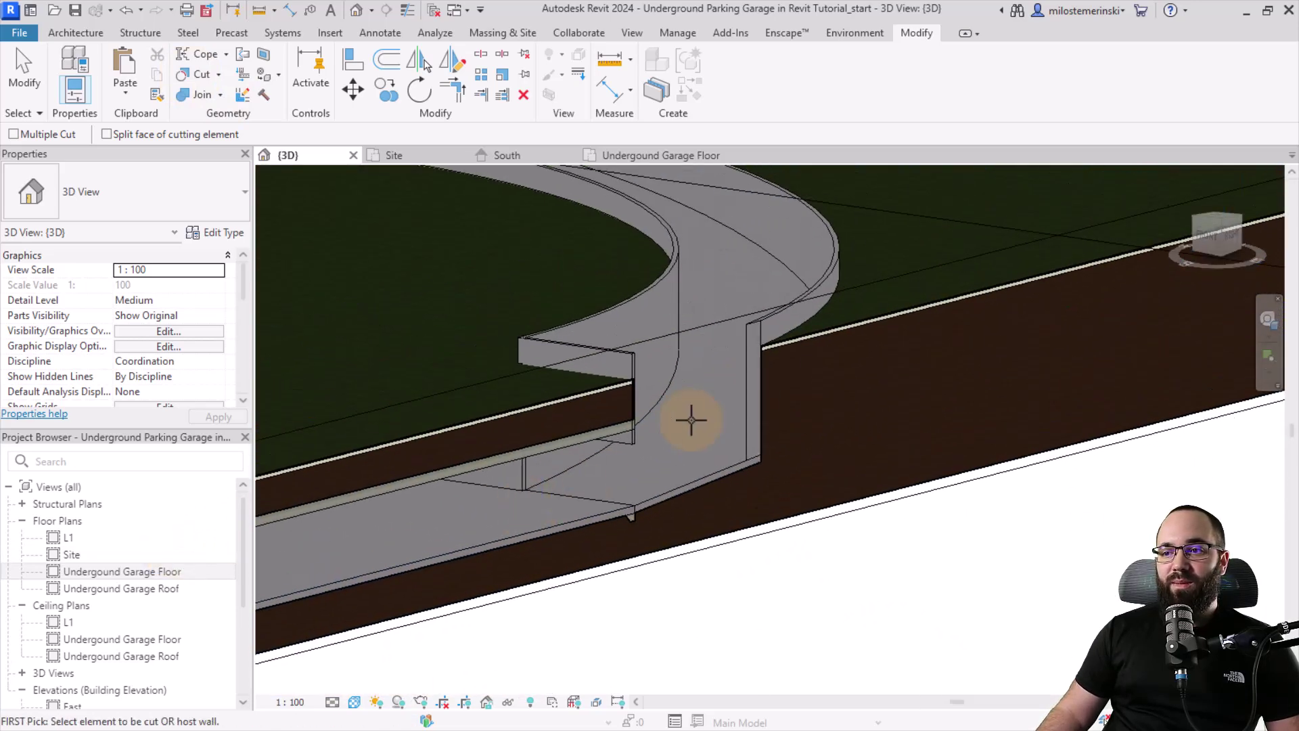
{"action": "scroll", "coordinate": [748, 467], "scroll_direction": "down", "scroll_amount": 2}
{"action": "middle_click_drag", "start_coordinate": [748, 467], "coordinate": [697, 368]}
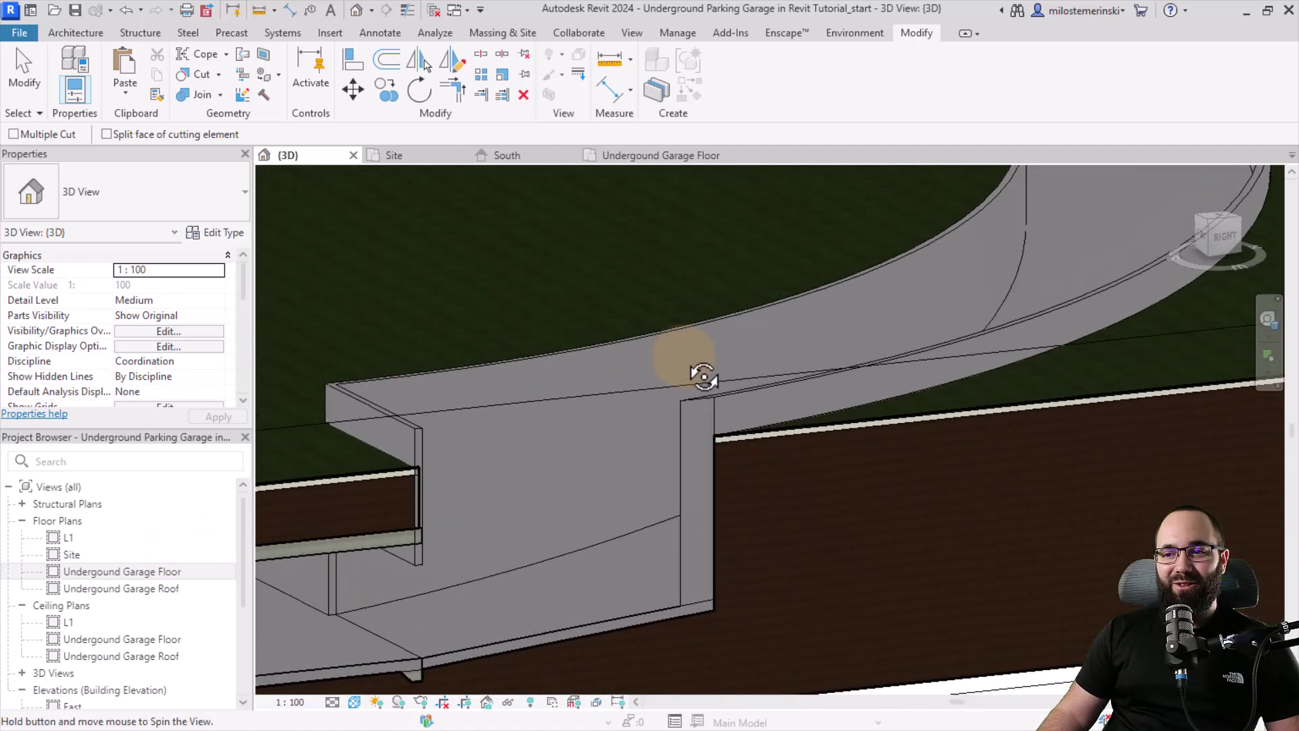
{"action": "scroll", "coordinate": [508, 446], "scroll_direction": "up", "scroll_amount": 5}
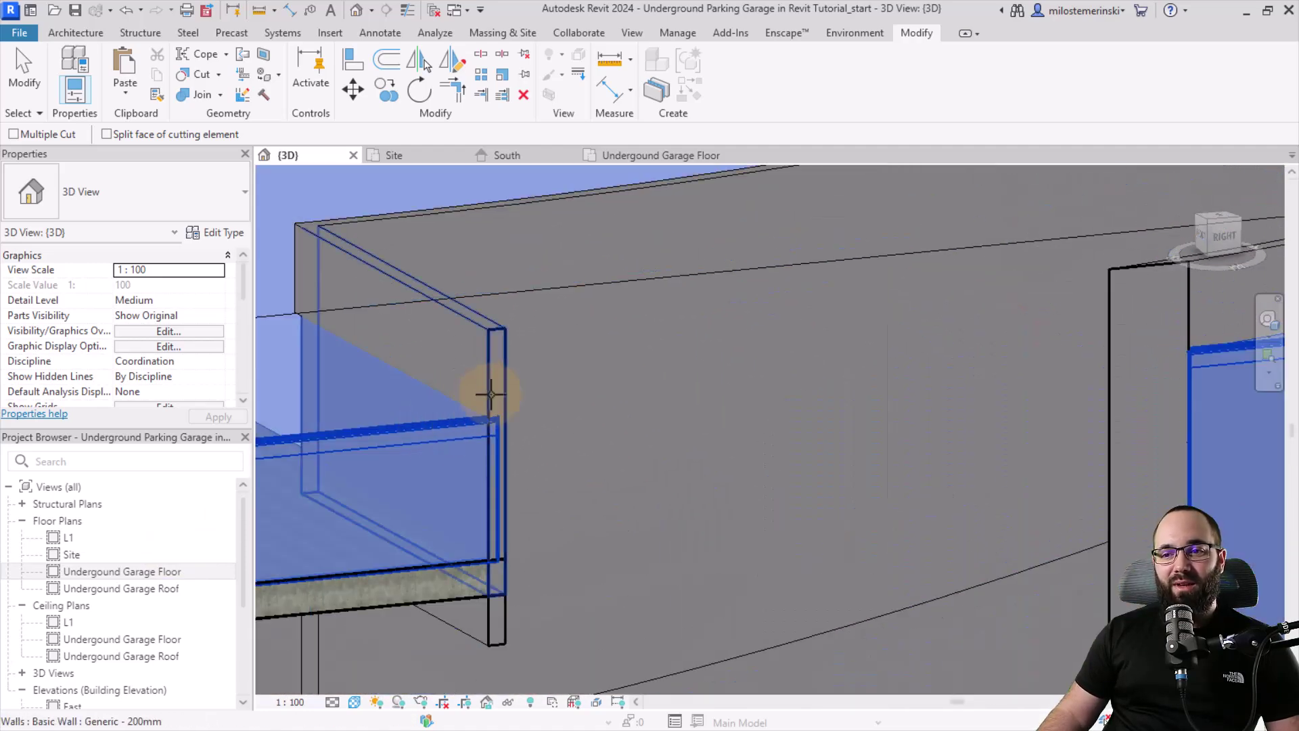
{"action": "scroll", "coordinate": [569, 415], "scroll_direction": "down", "scroll_amount": 5}
{"action": "middle_click_drag", "start_coordinate": [626, 390], "coordinate": [720, 401], "text": "shift"}
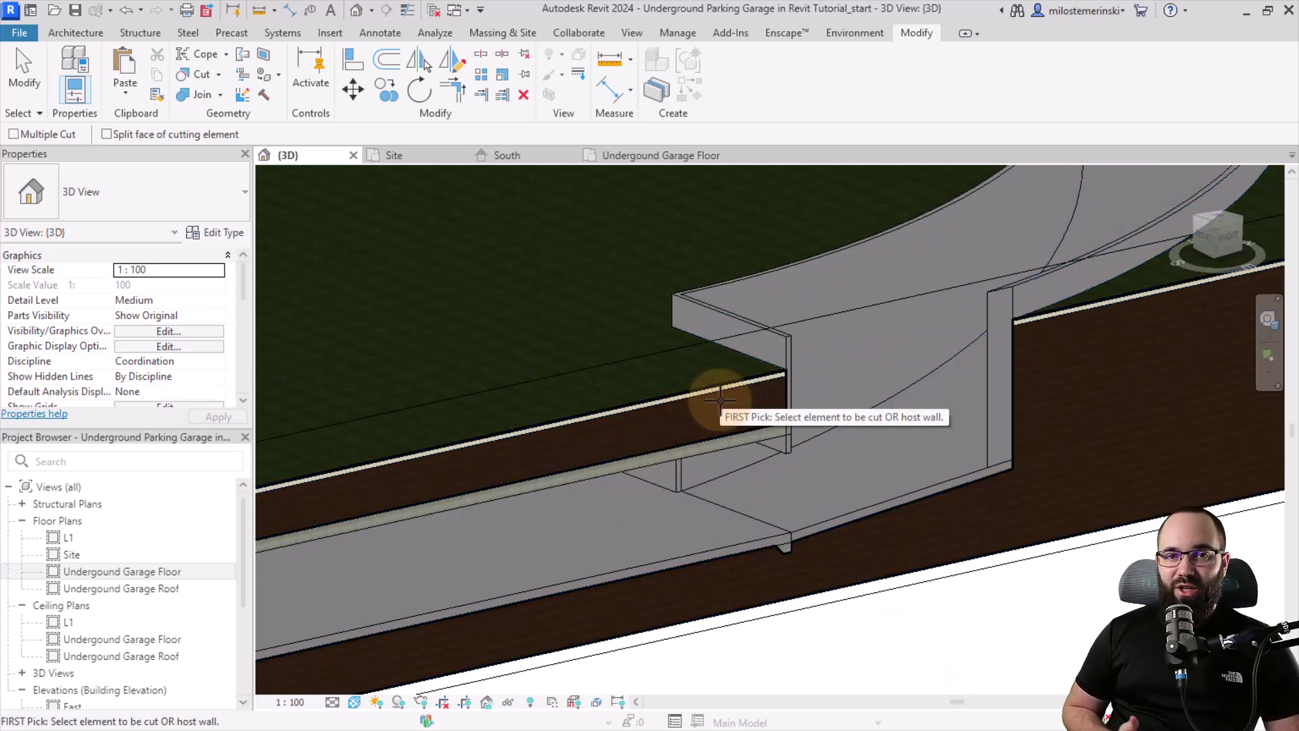
{"action": "scroll", "coordinate": [719, 401], "scroll_direction": "down", "scroll_amount": 6}
{"action": "scroll", "coordinate": [778, 500], "scroll_direction": "up", "scroll_amount": 4}
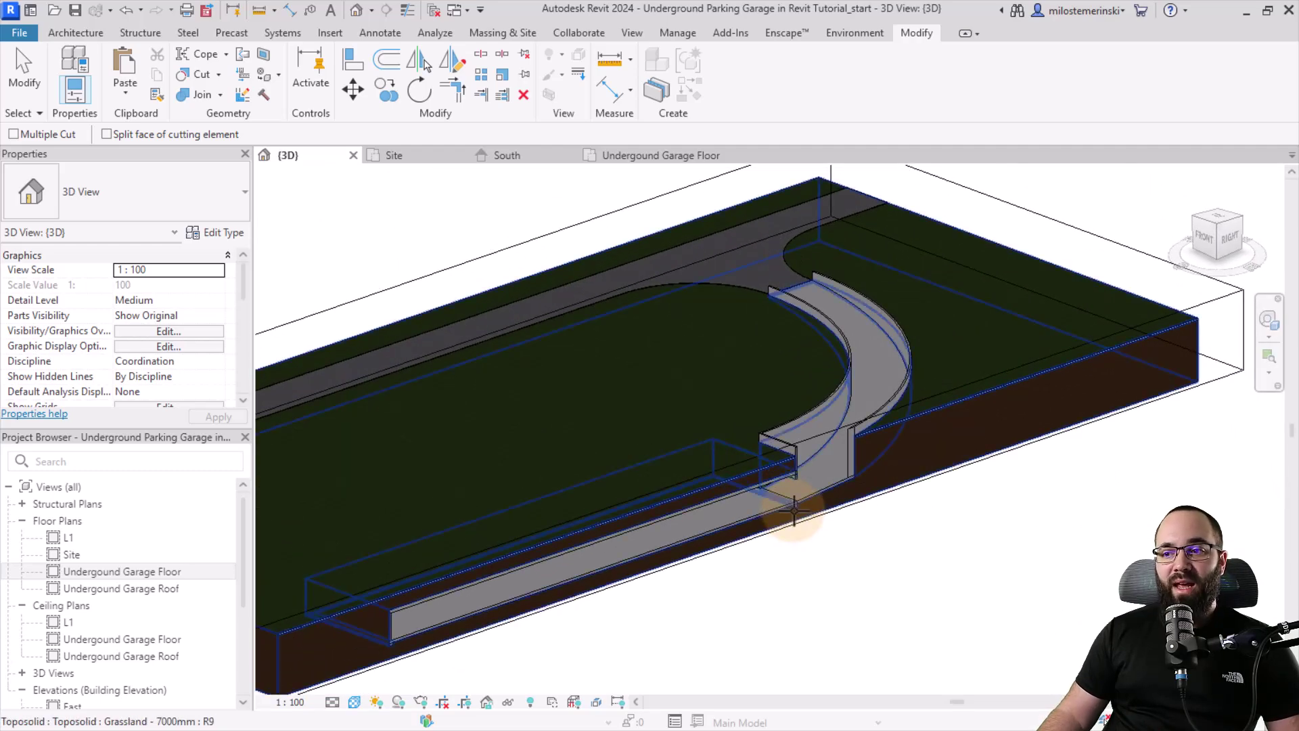
{"action": "key", "text": "Escape"}
{"action": "middle_click_drag", "start_coordinate": [821, 566], "coordinate": [838, 557], "text": "shift"}
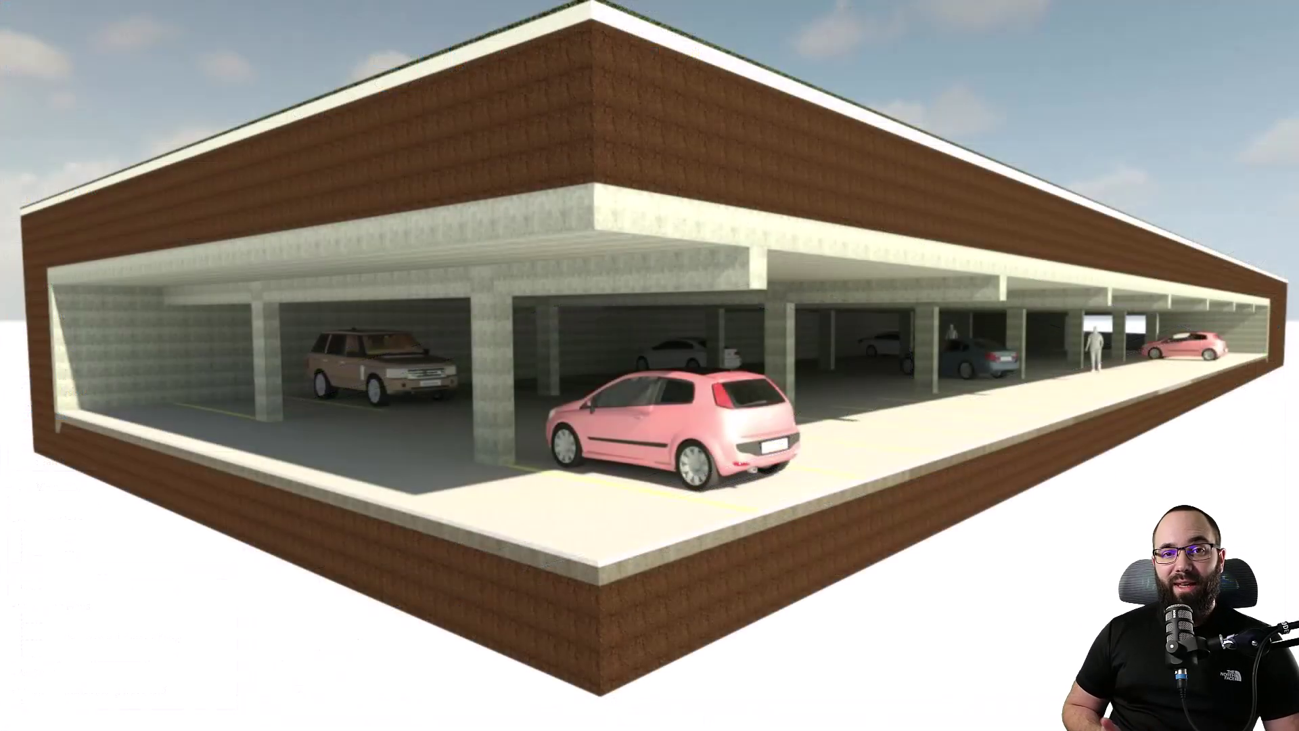